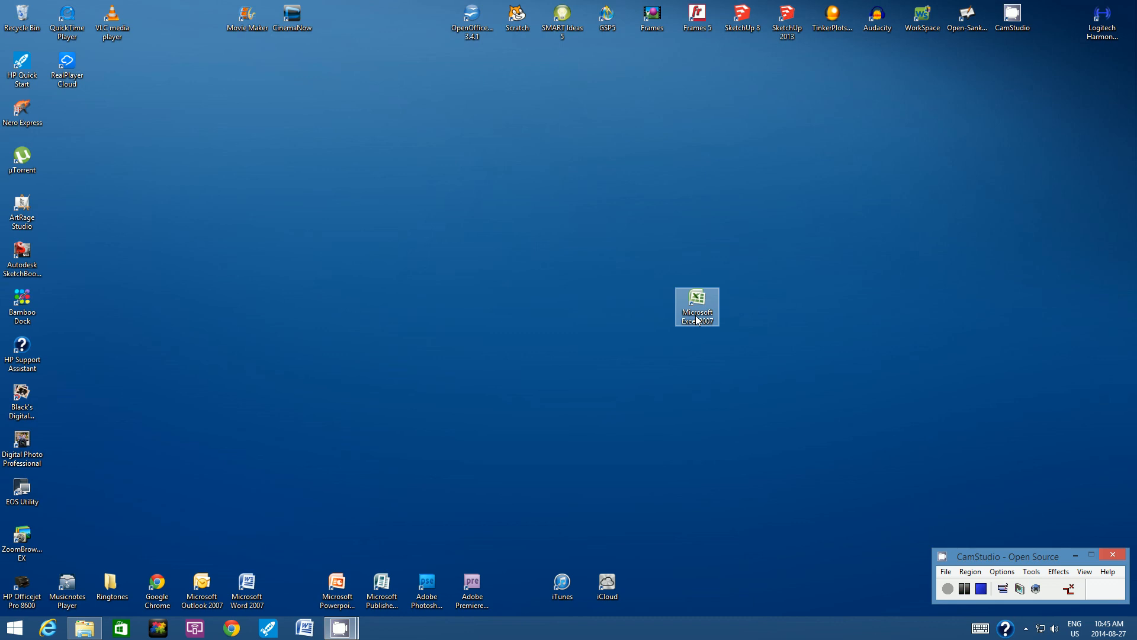
- Open Microsoft Excel 2007 and enter the title "The Best Graph Activity" in cell A1
double_click(698, 320)
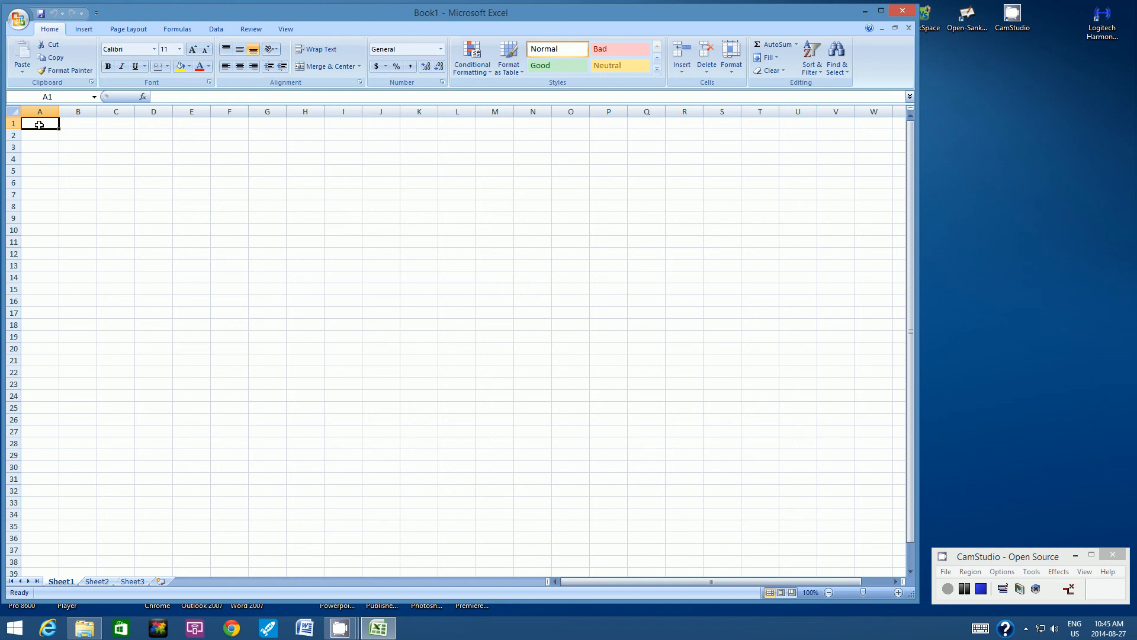
text(The Best Gr)
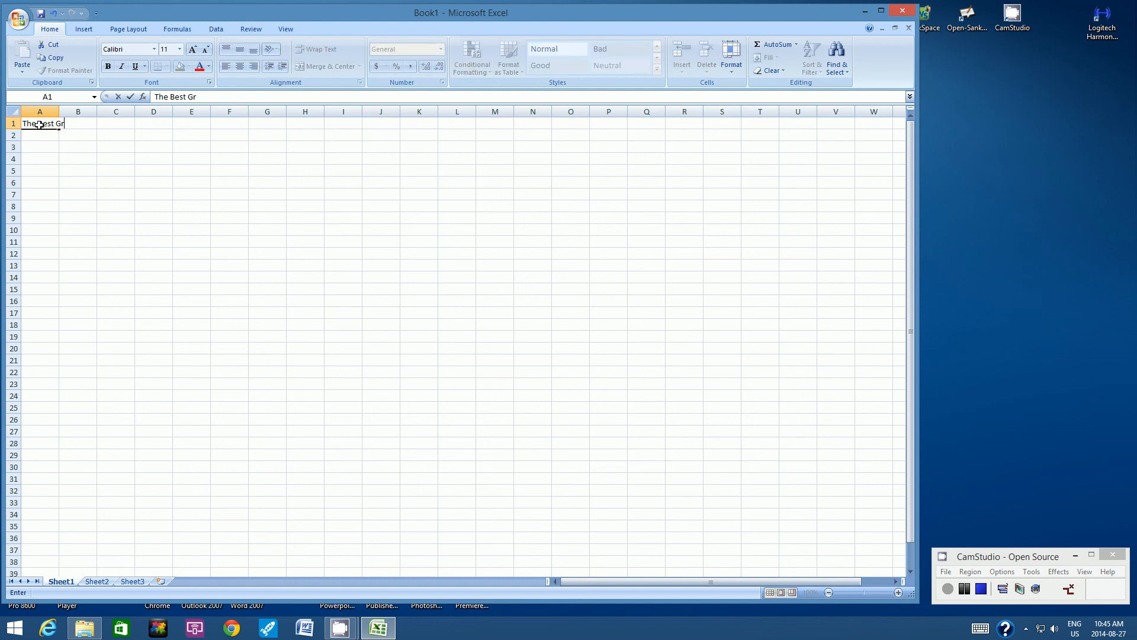
text(aph Activity)
click(80, 148)
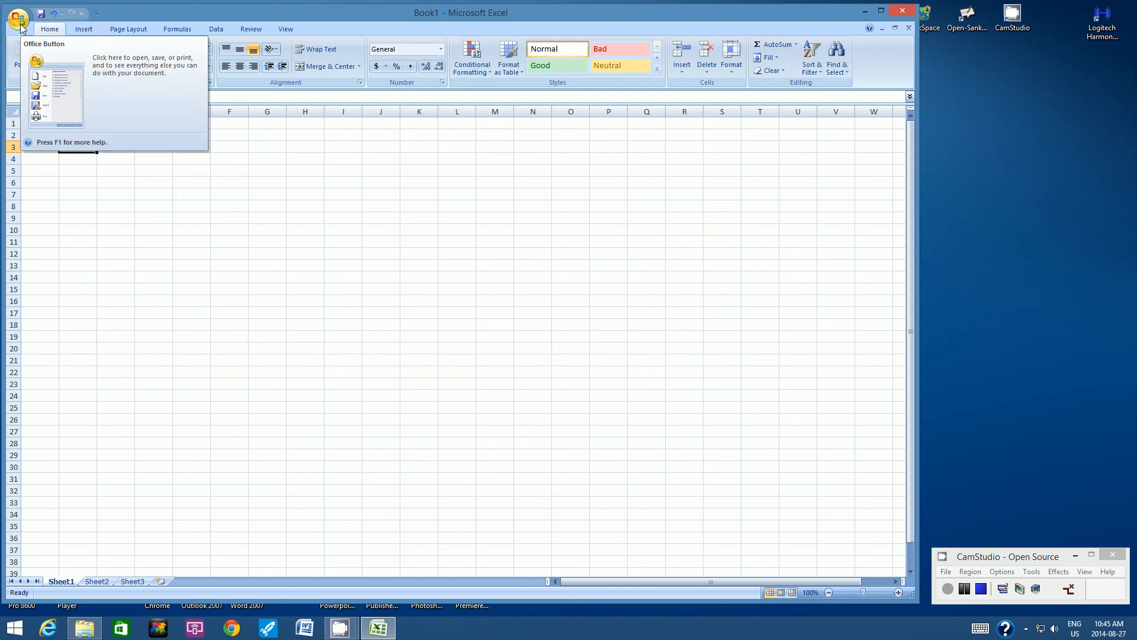
- Save the file as an Excel Workbook named "The Best Graph Activity" in the Documents folder of This PC
click(19, 24)
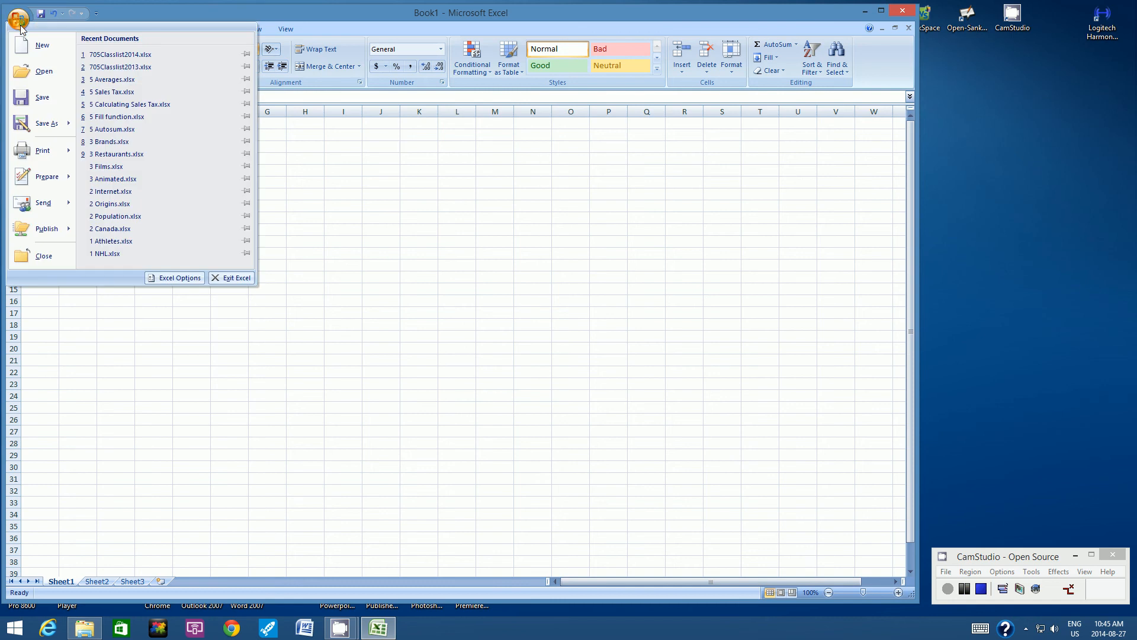
mouse_move(45, 136)
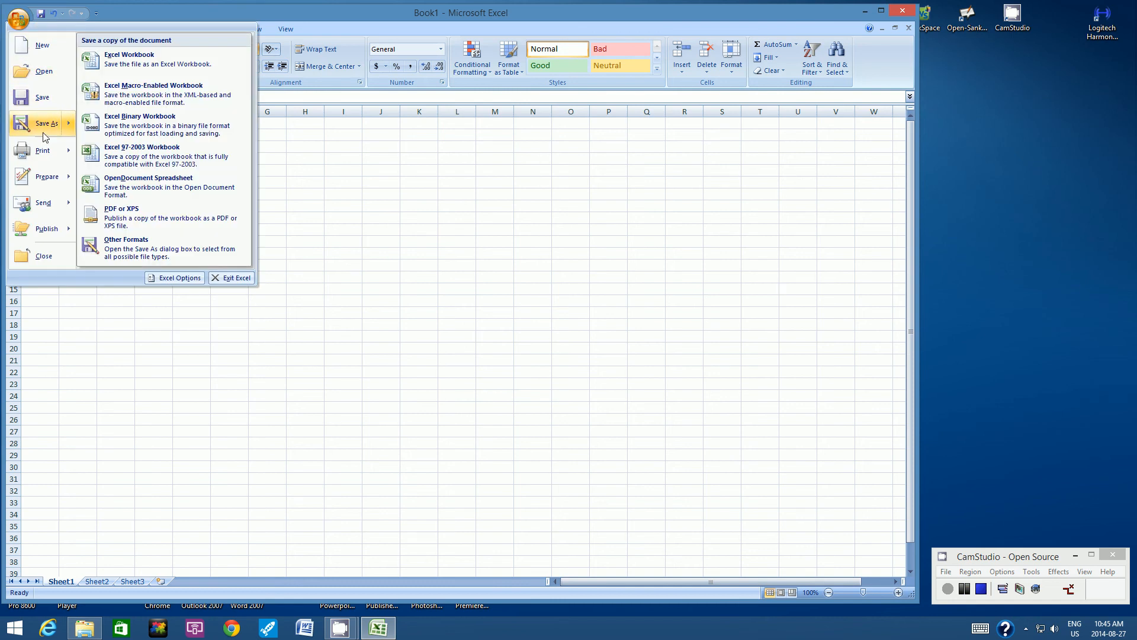
click(133, 61)
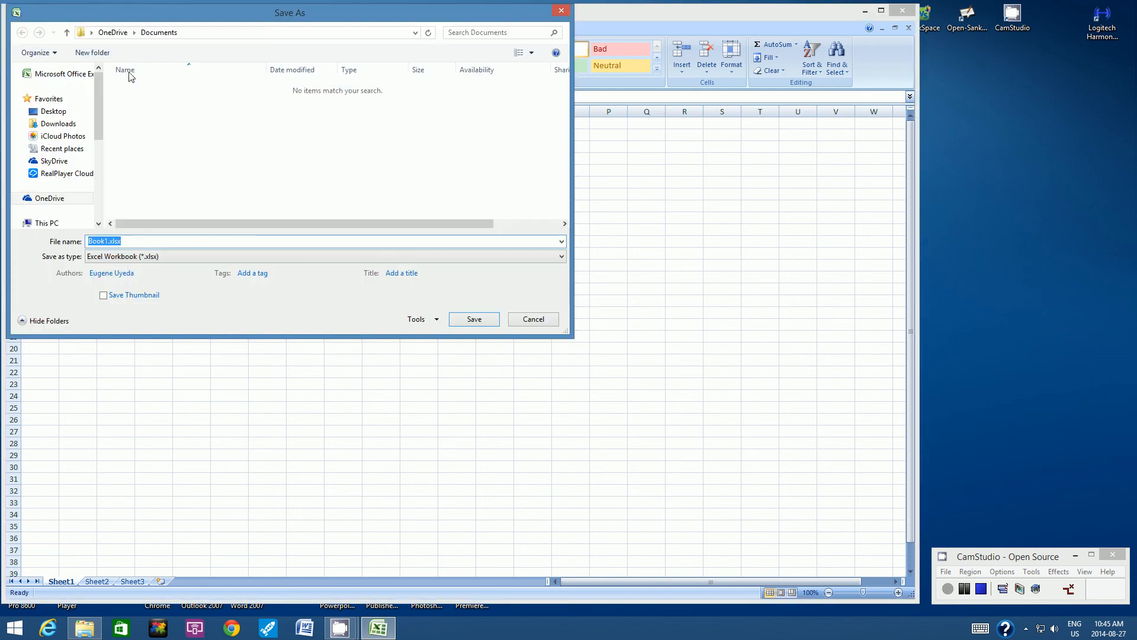
scroll(89, 151, down, 3)
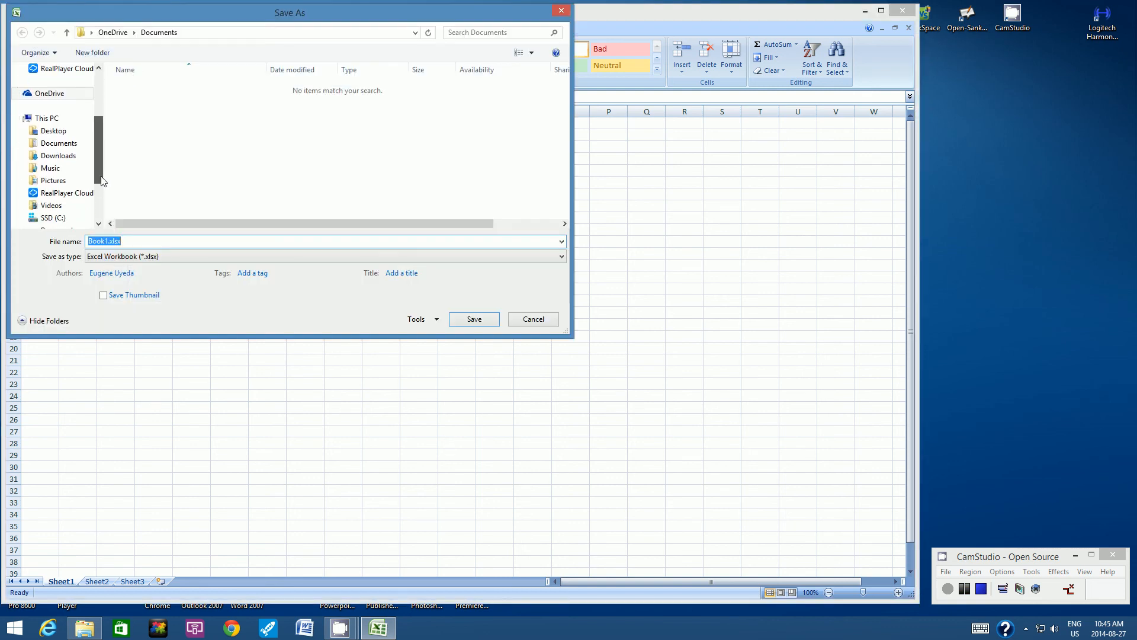
click(59, 143)
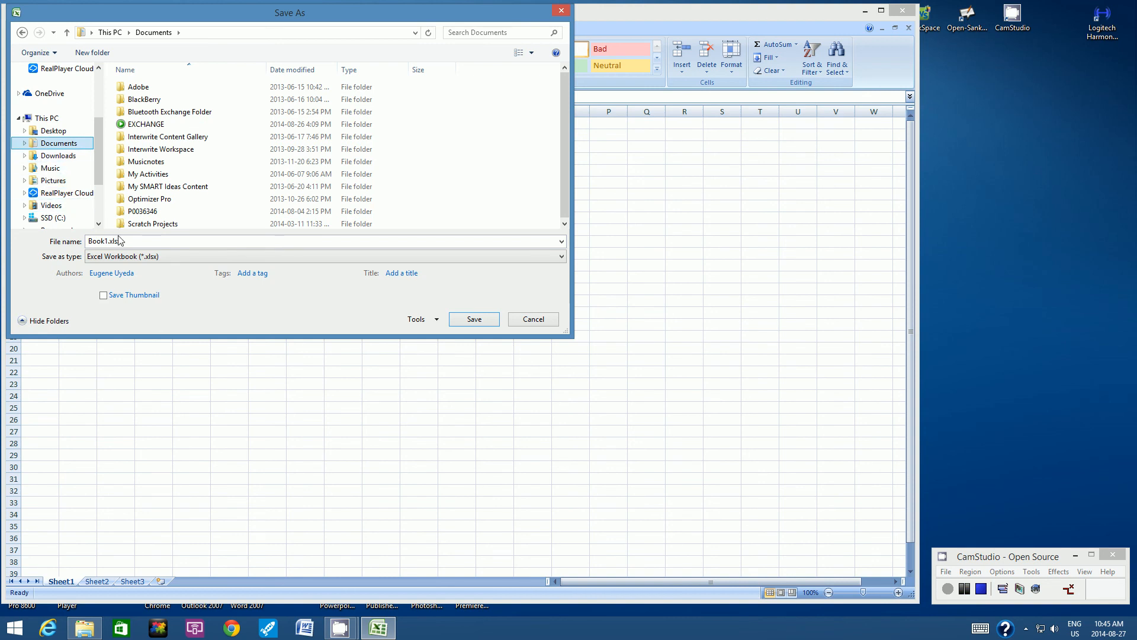
double_click(108, 241)
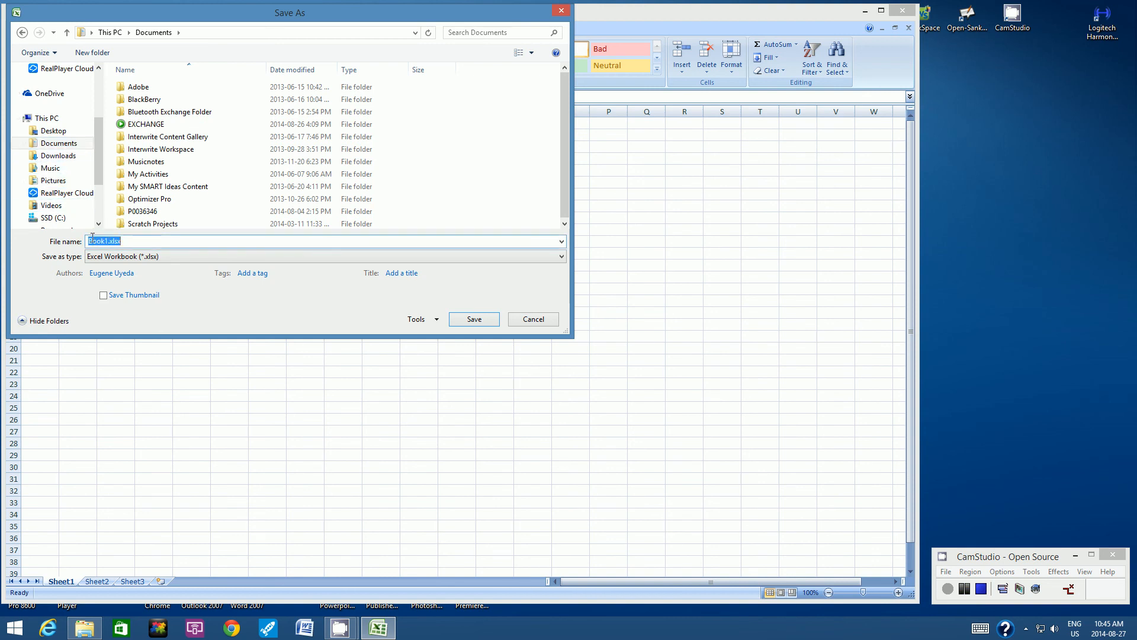
text(The BEs)
key(BackSpace)
key(BackSpace)
text(est Graph Activity)
click(469, 320)
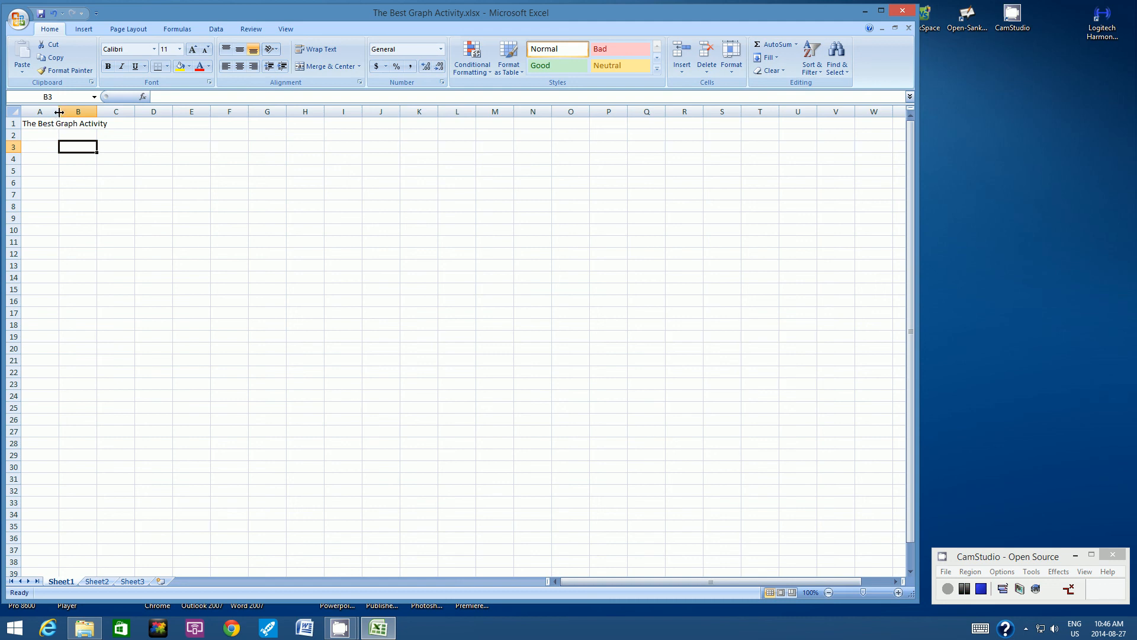
- Narrow columns A and B to slim margins, and enter a "By:" line with the author's name and class 7D in C3
drag(59, 112, 31, 111)
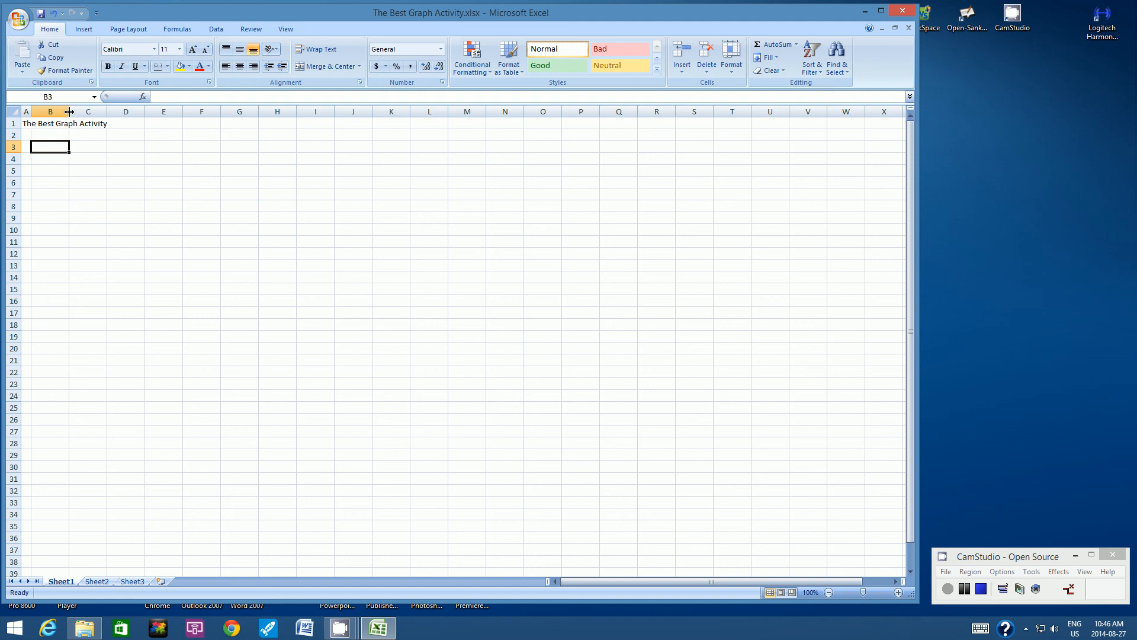
drag(69, 112, 43, 112)
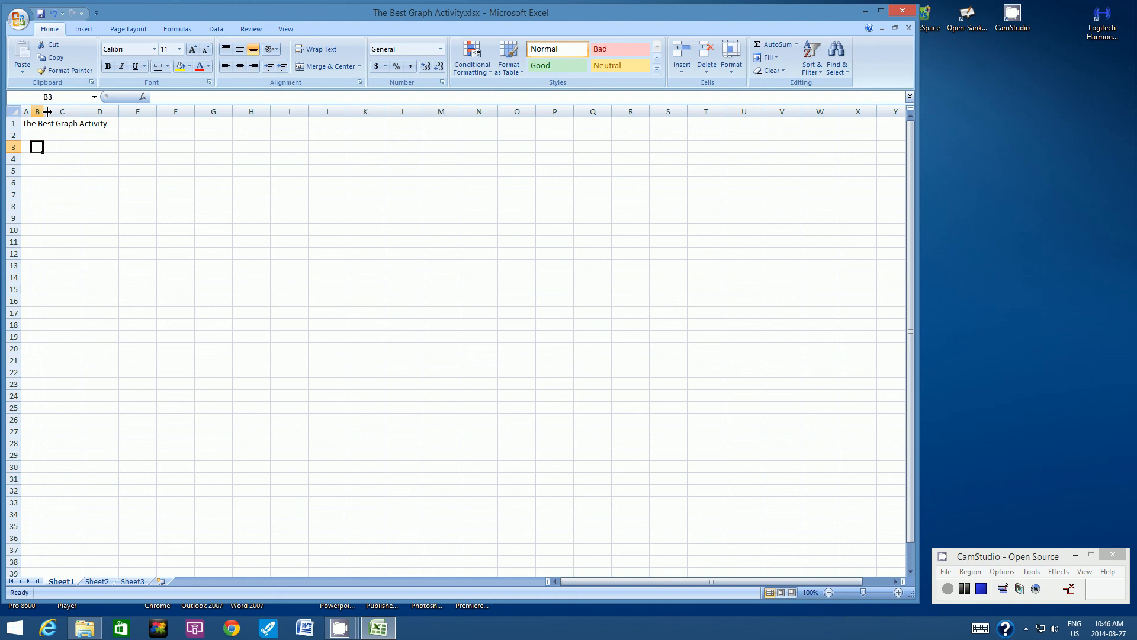
click(66, 147)
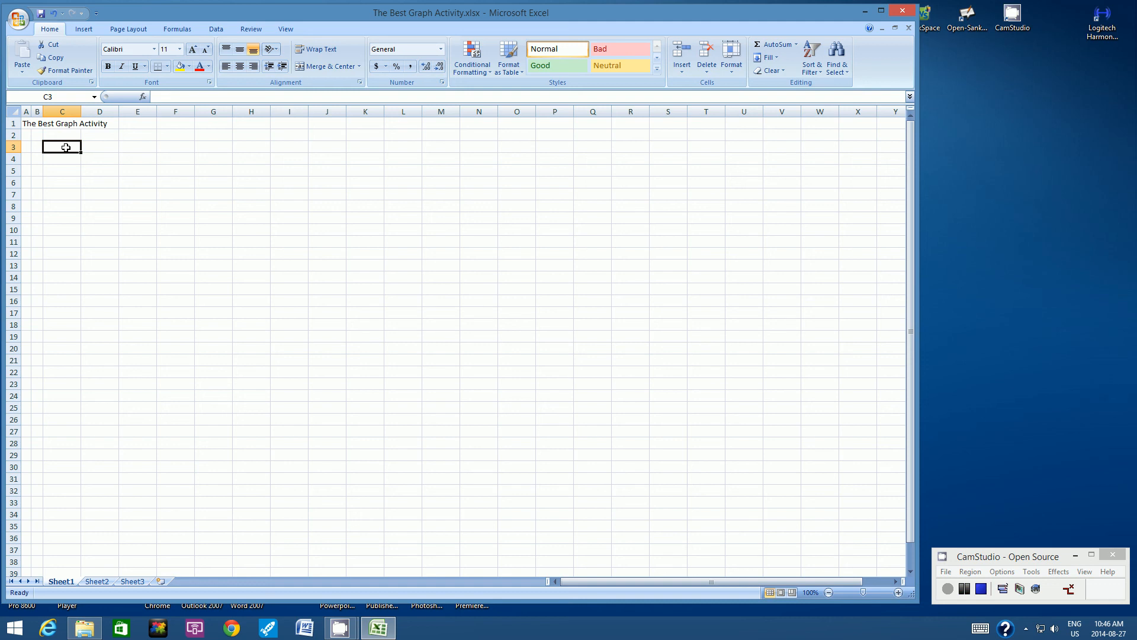
text(By)
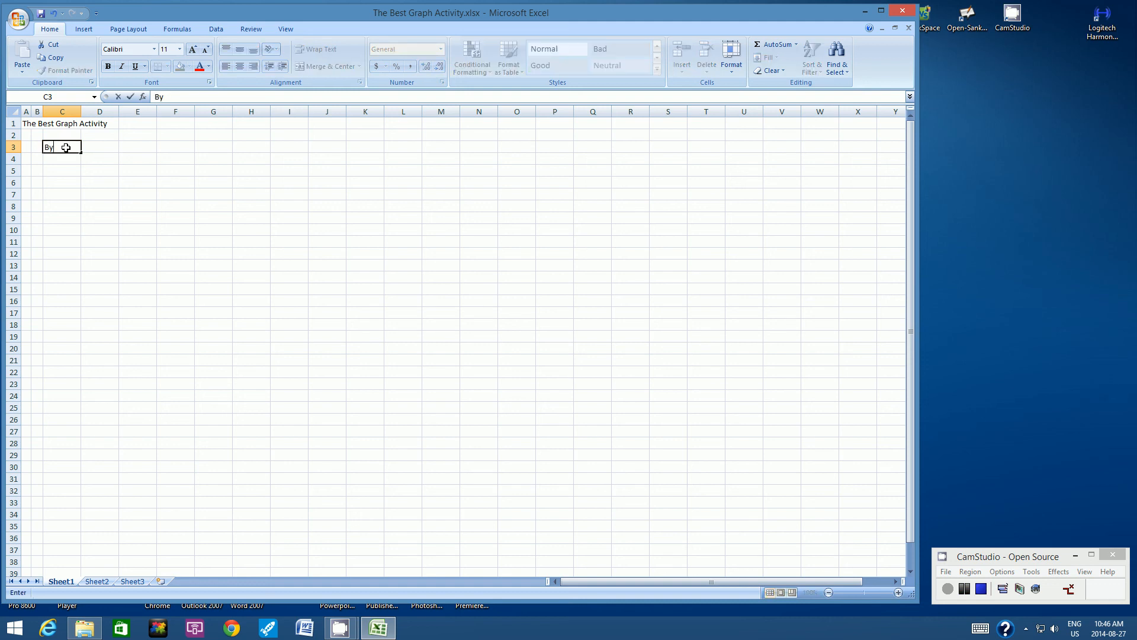
text(: Mr. E. Uyeda 7D)
- Enter the heading "Data Set 1: Sales Figures for Gobbler Sweets" in cell C5
click(62, 172)
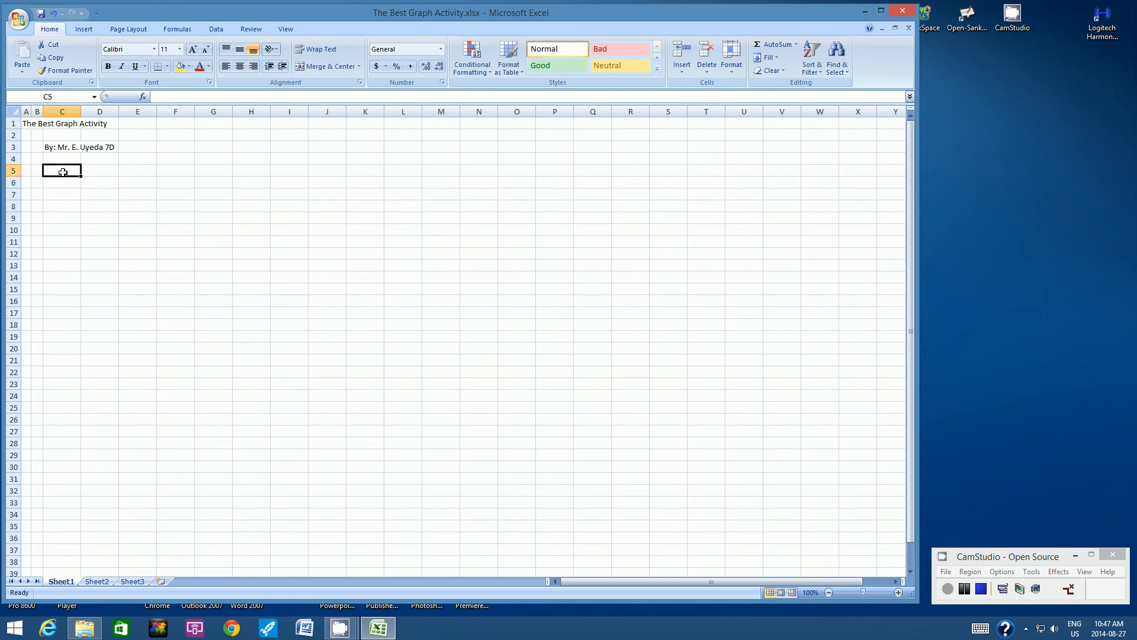
text(Dat)
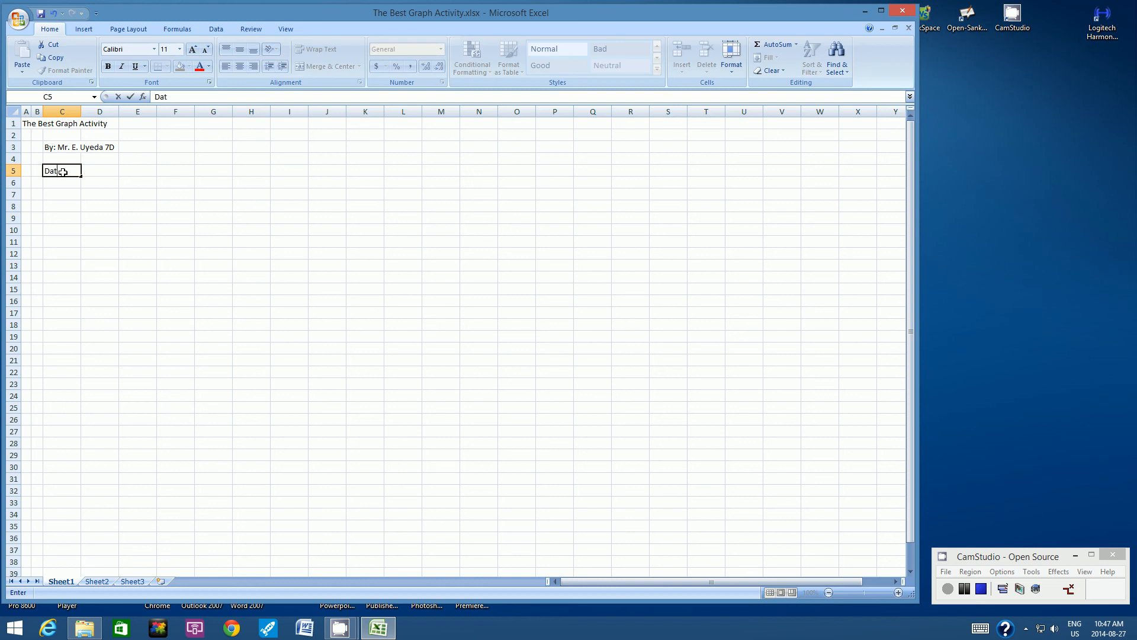
text(a Set 1:)
text(Sales Figures for )
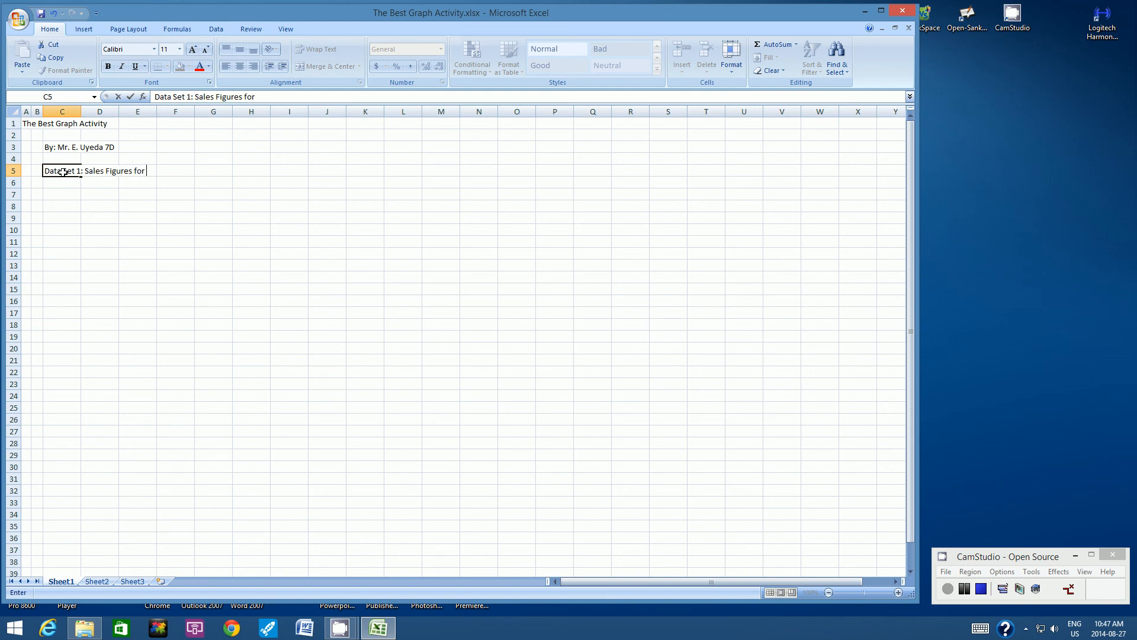
text(Gobbler Sweets)
- Enter the row labels "Year" in C6 and "Sales in millions" in C7, and widen column C to fit them
click(59, 182)
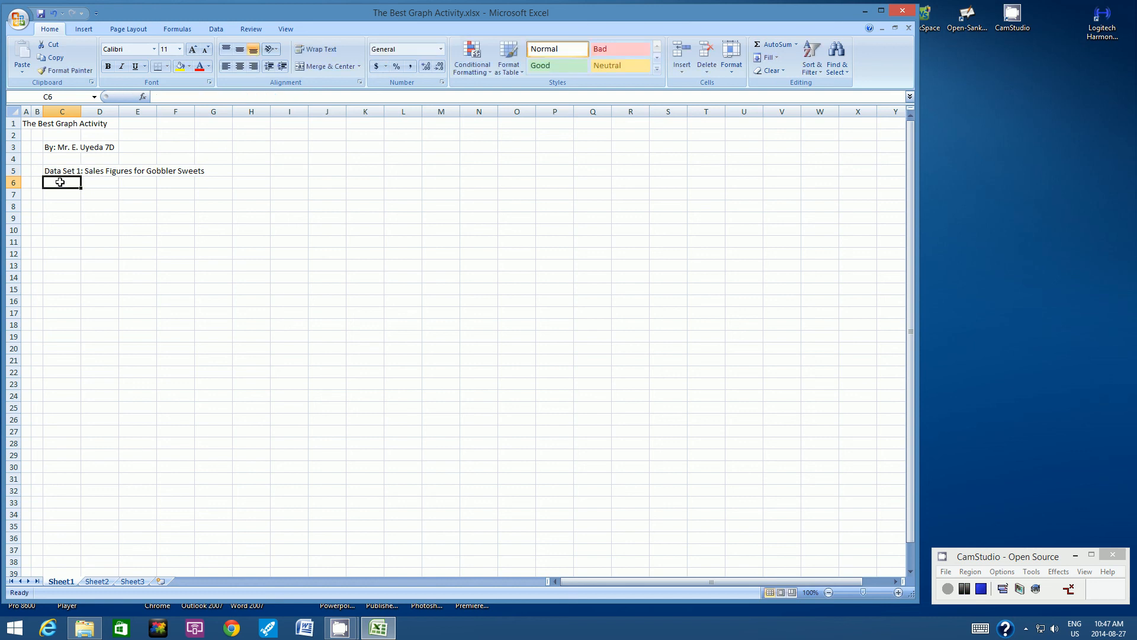
text(Year)
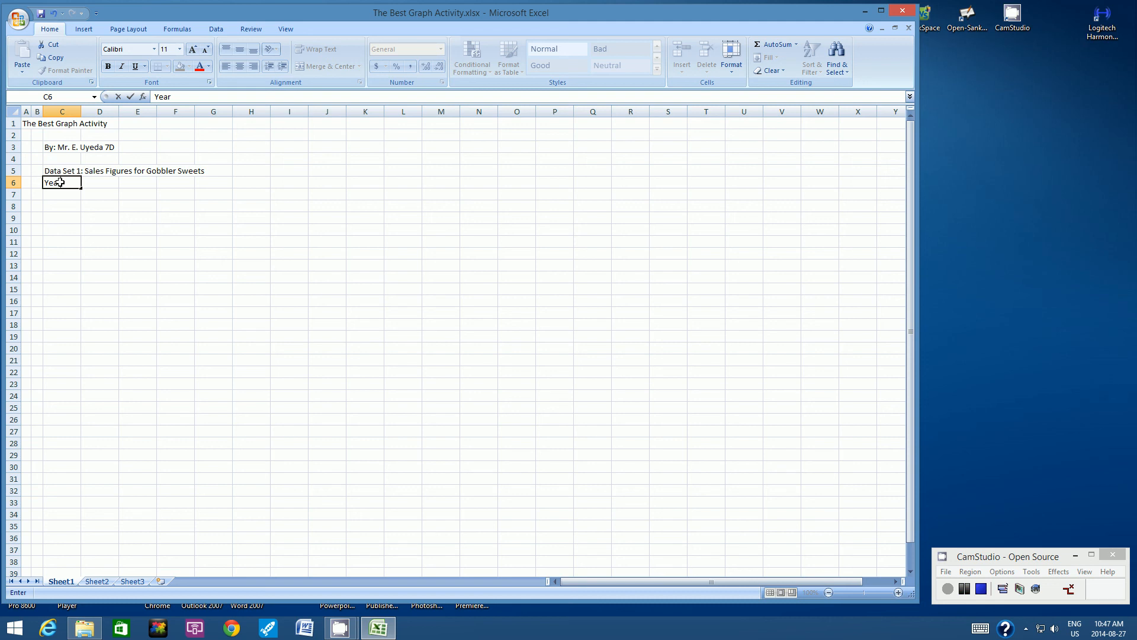
key(Return)
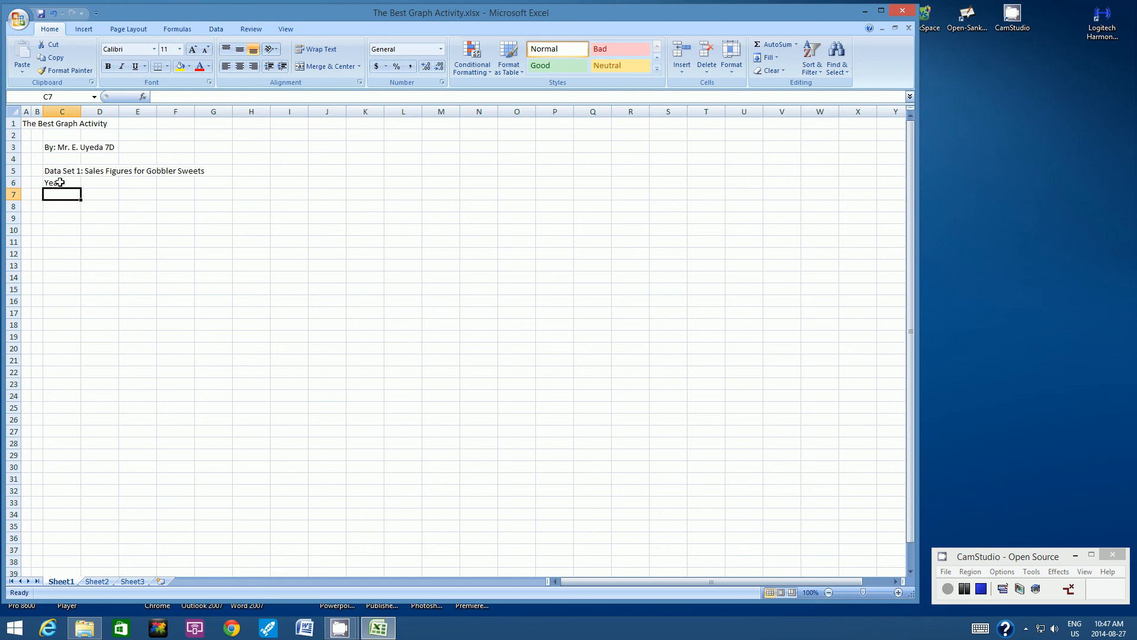
text(Sales )
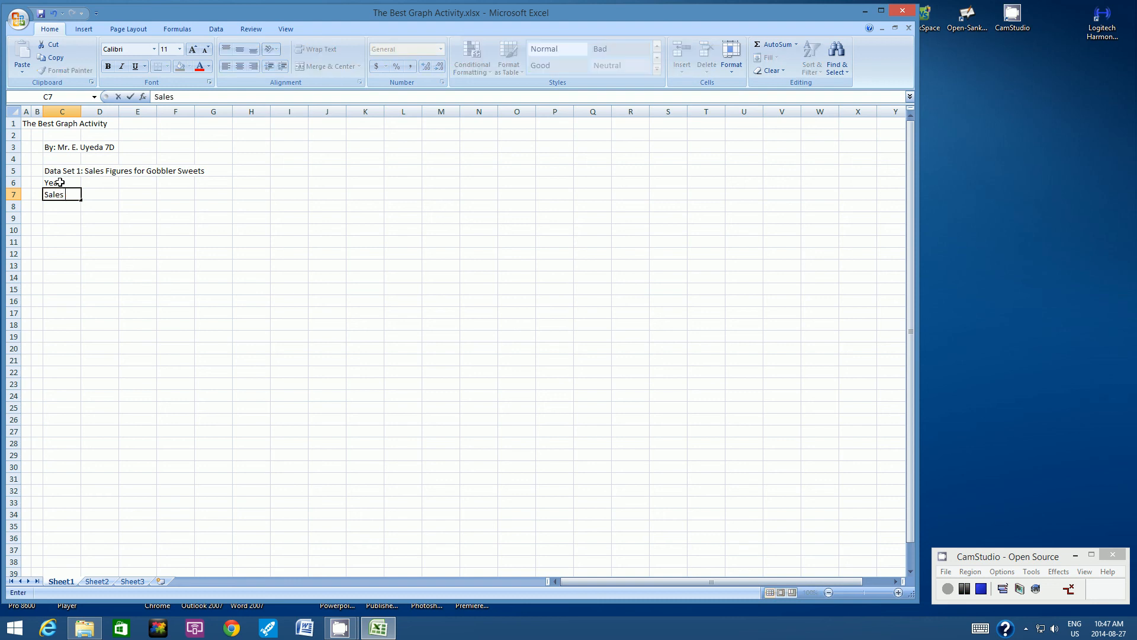
text(in millions)
click(102, 217)
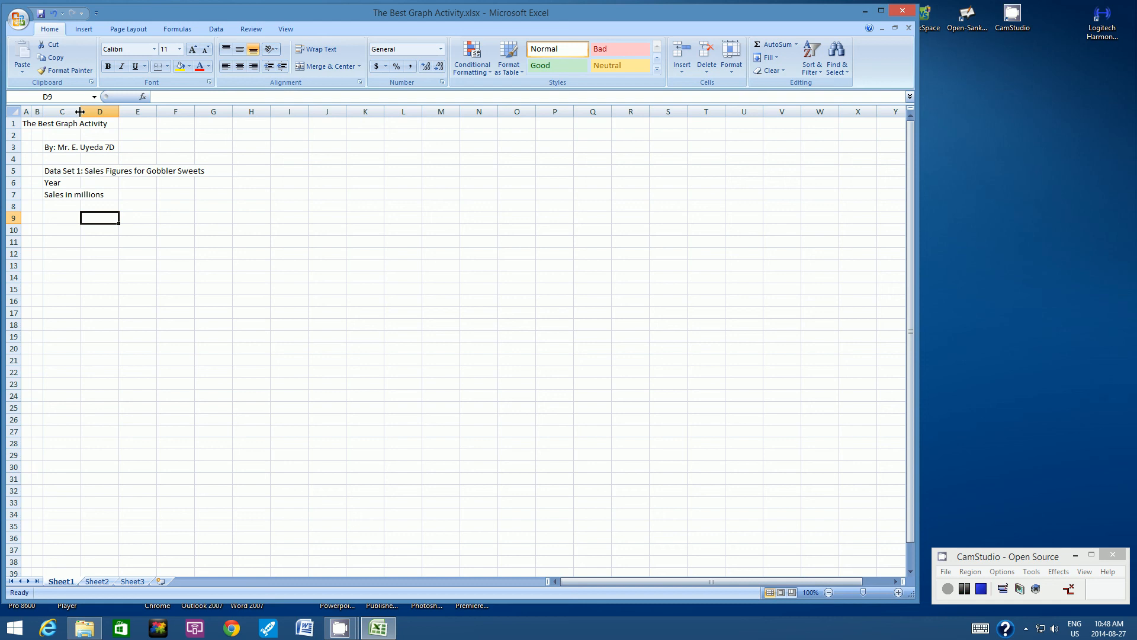
drag(80, 112, 134, 113)
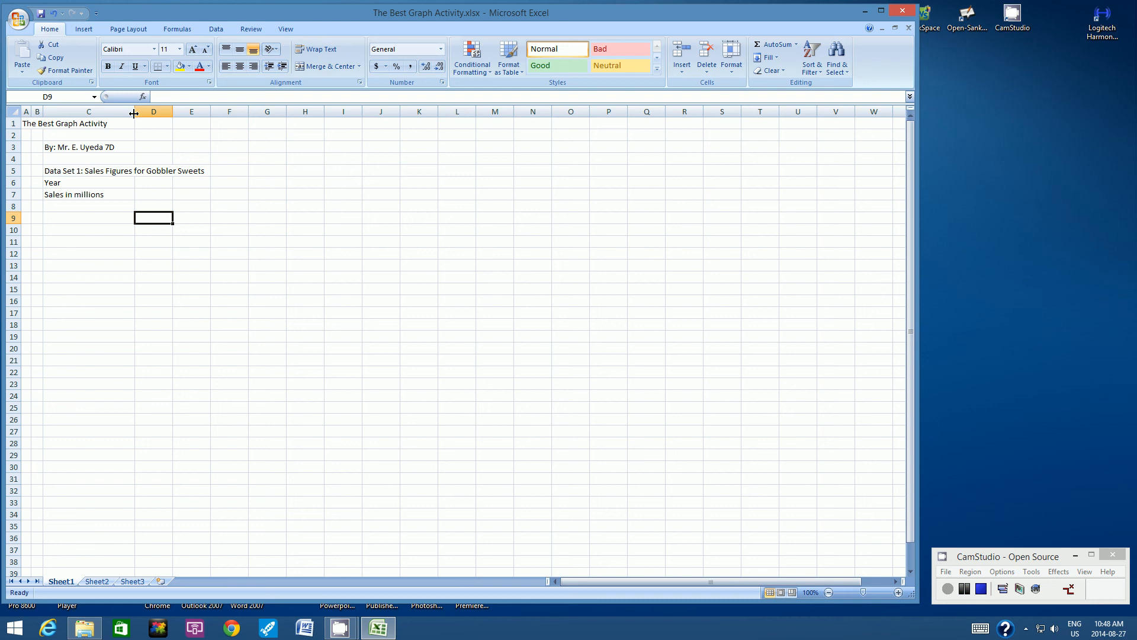
- Fill the Year row from D6 to J6 with the consecutive years 1992 through 1998
click(151, 185)
text(1992)
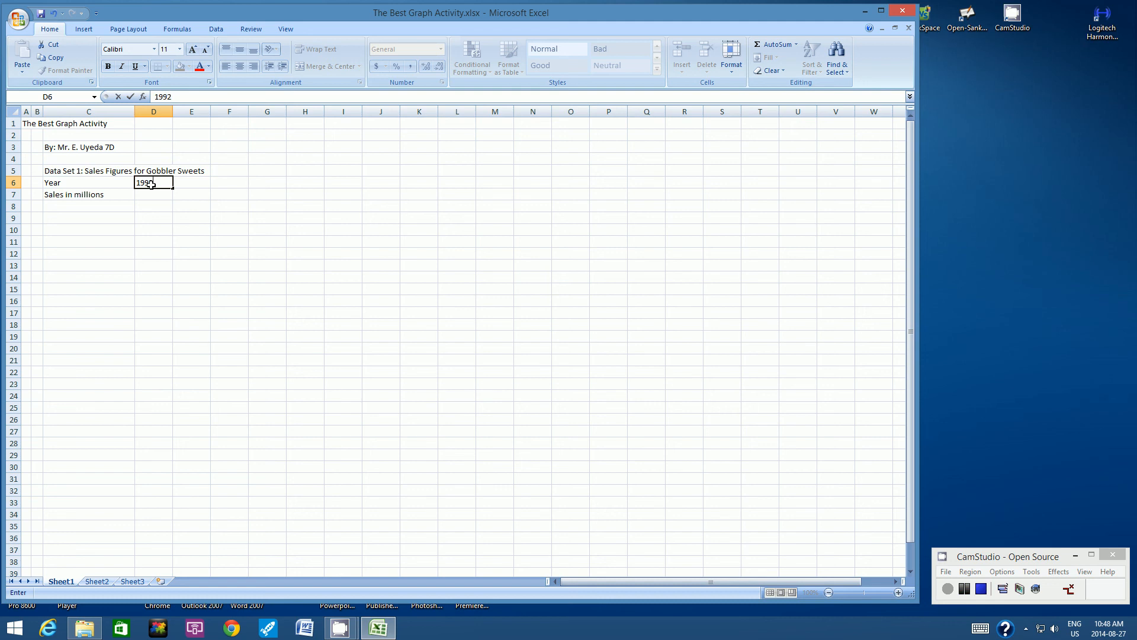
key(Tab)
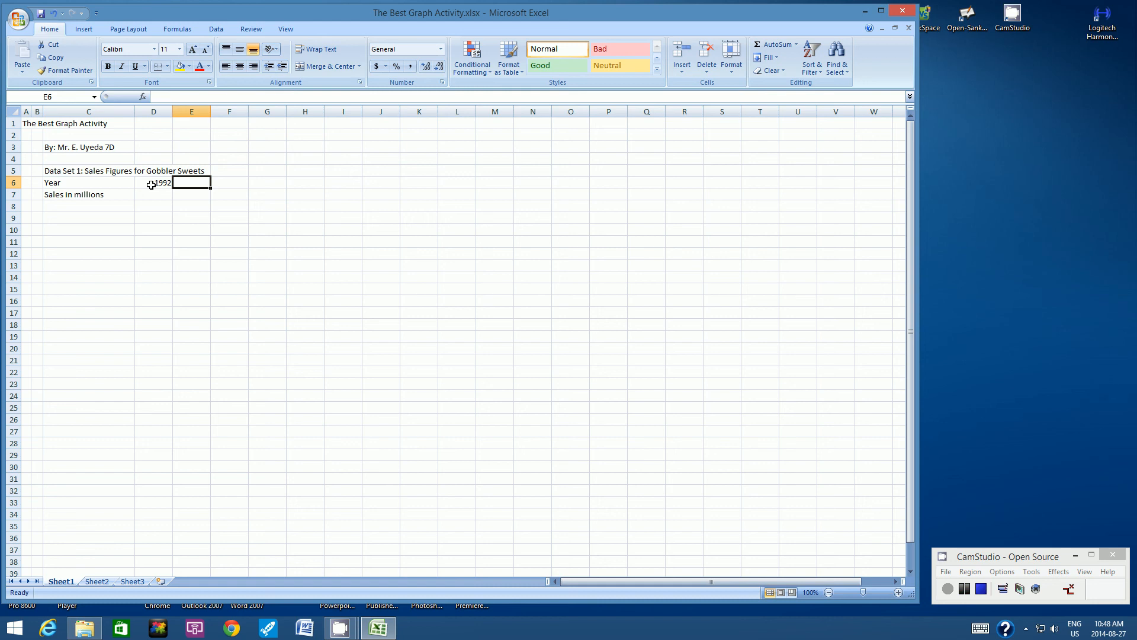
text(1993)
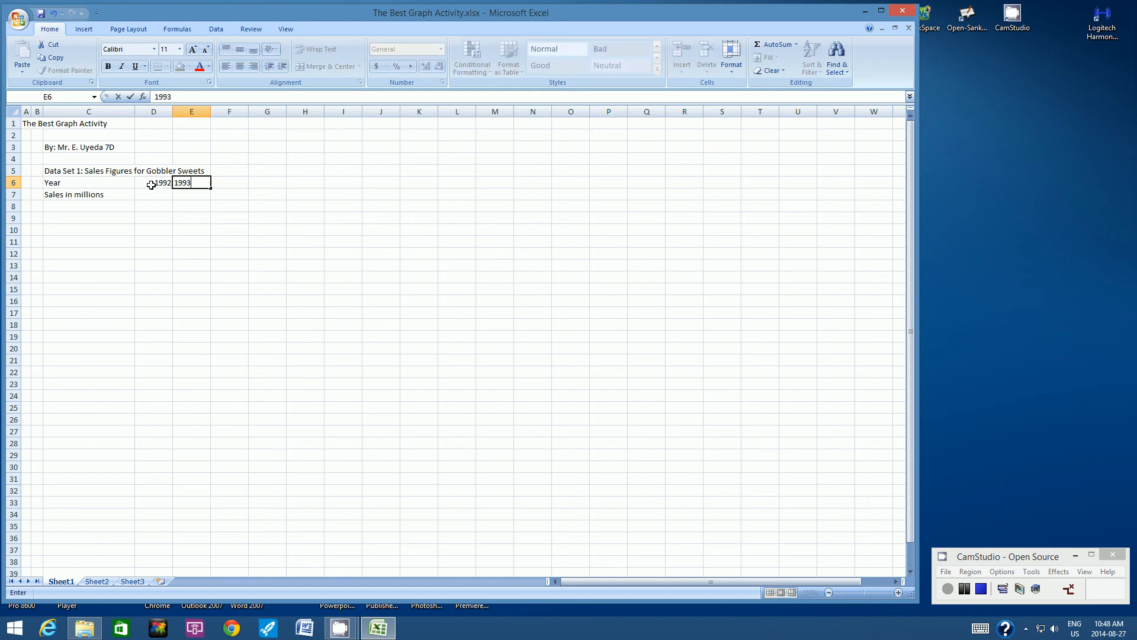
key(Tab)
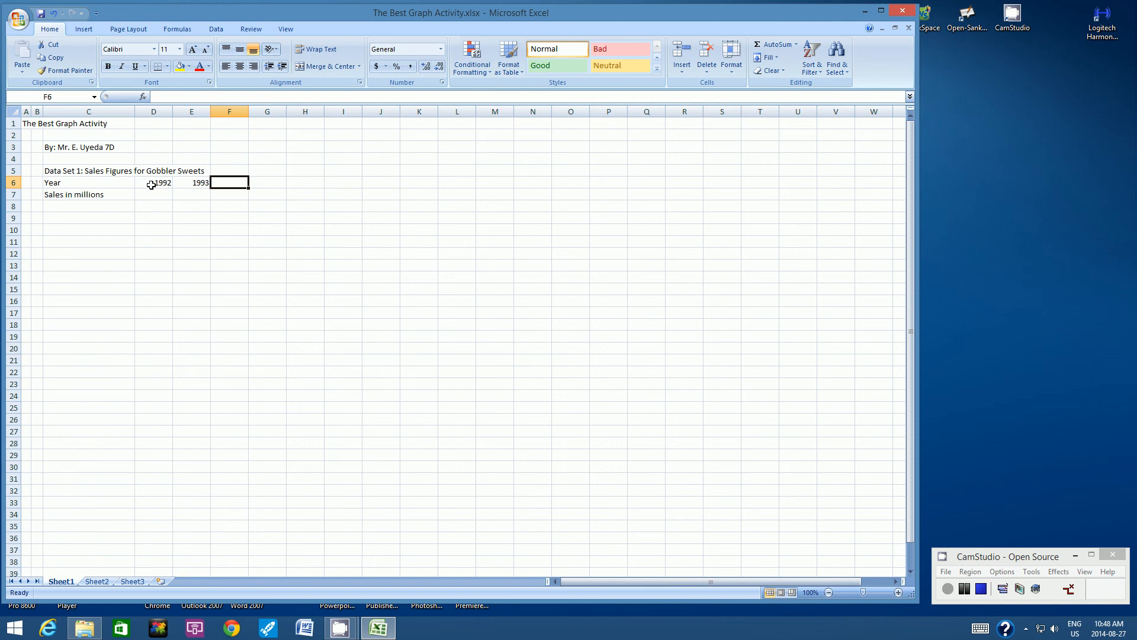
text(1994)
key(Tab)
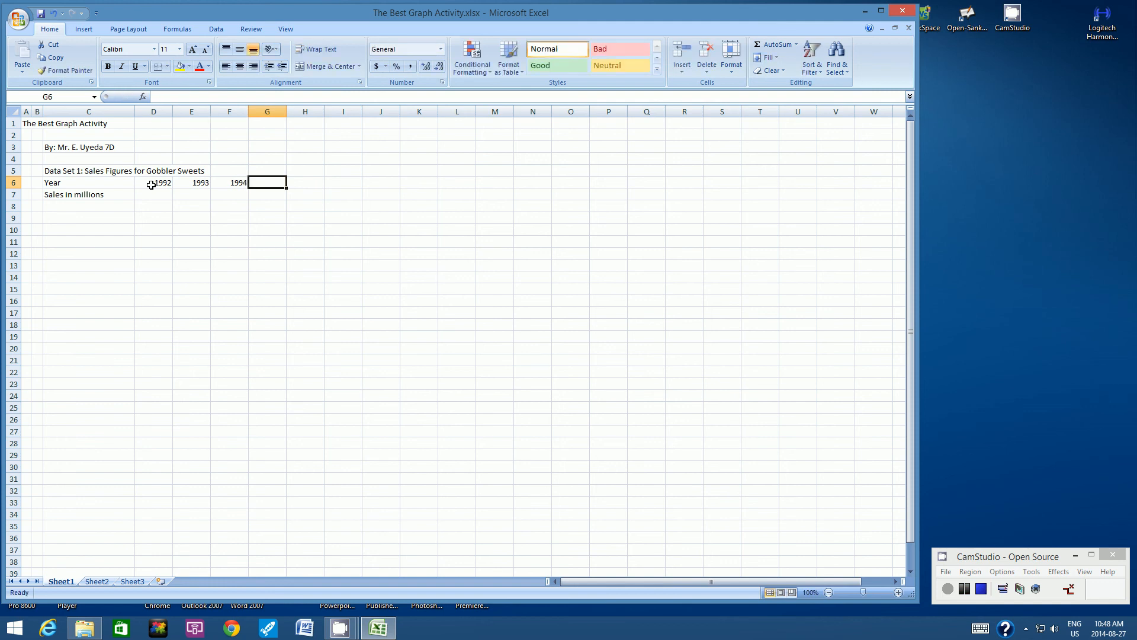
text(1995)
key(Tab)
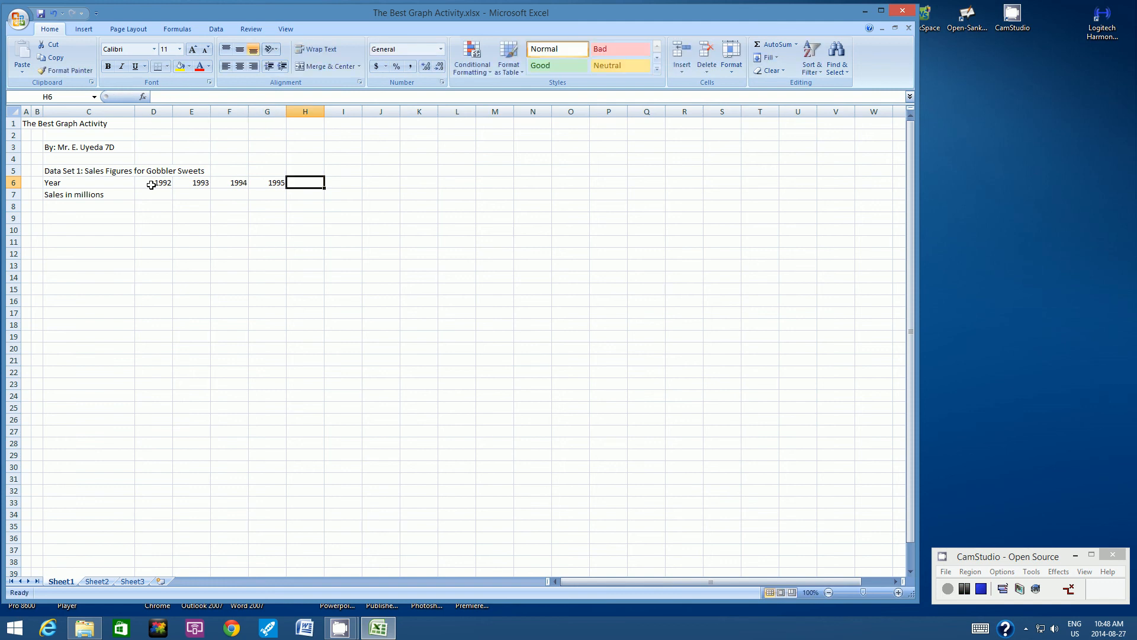
text(1996)
key(Tab)
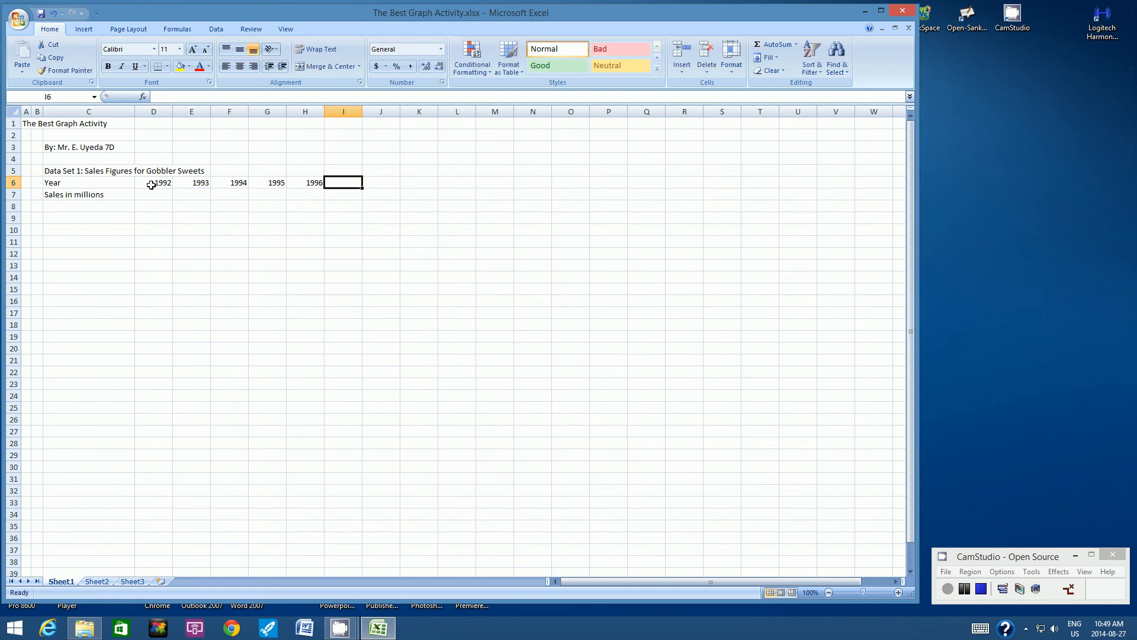
text(1997)
key(Tab)
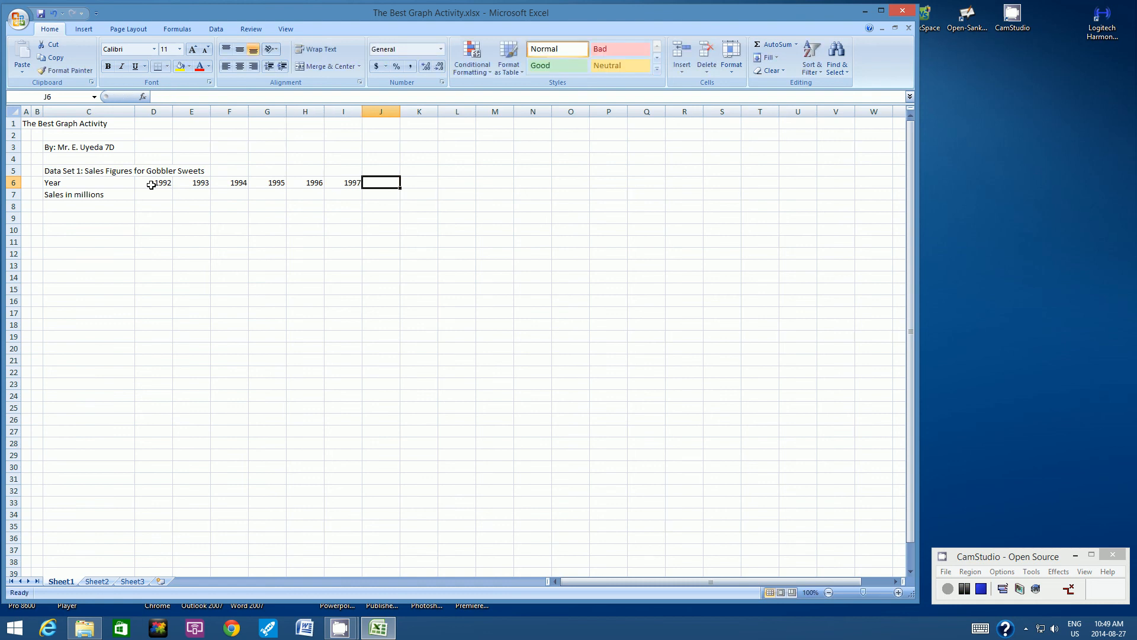
text(1998)
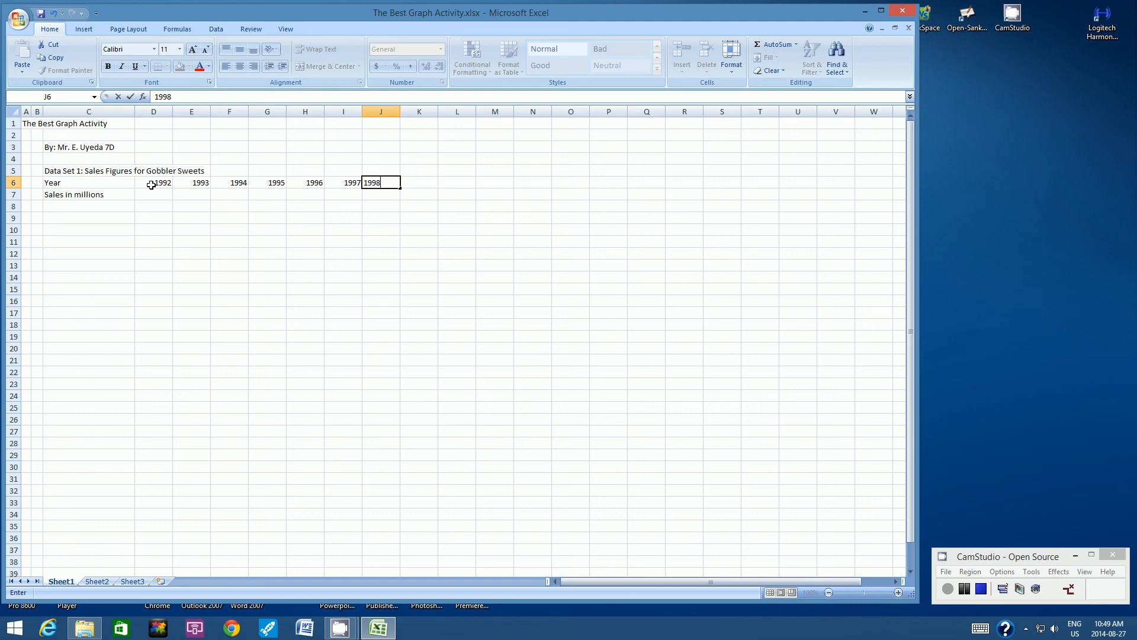
- Fill the Sales in millions row from D7 to J7 with 0.3, 0.4, 1.2, 1.7, 2.9, 3.2 and 4.1
click(153, 194)
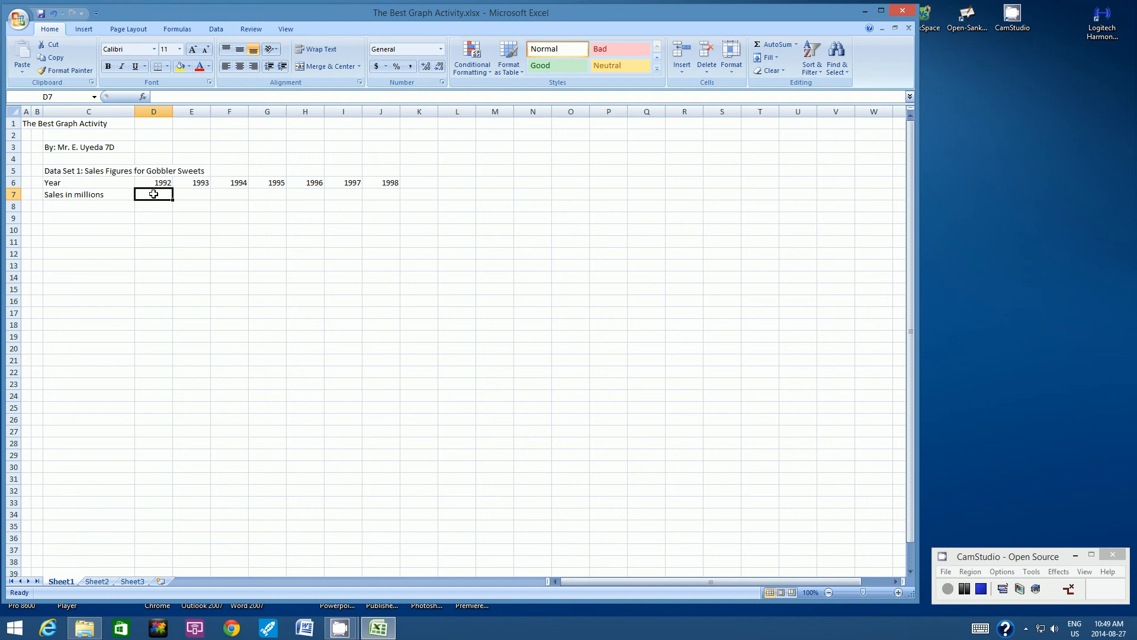
text(0.3)
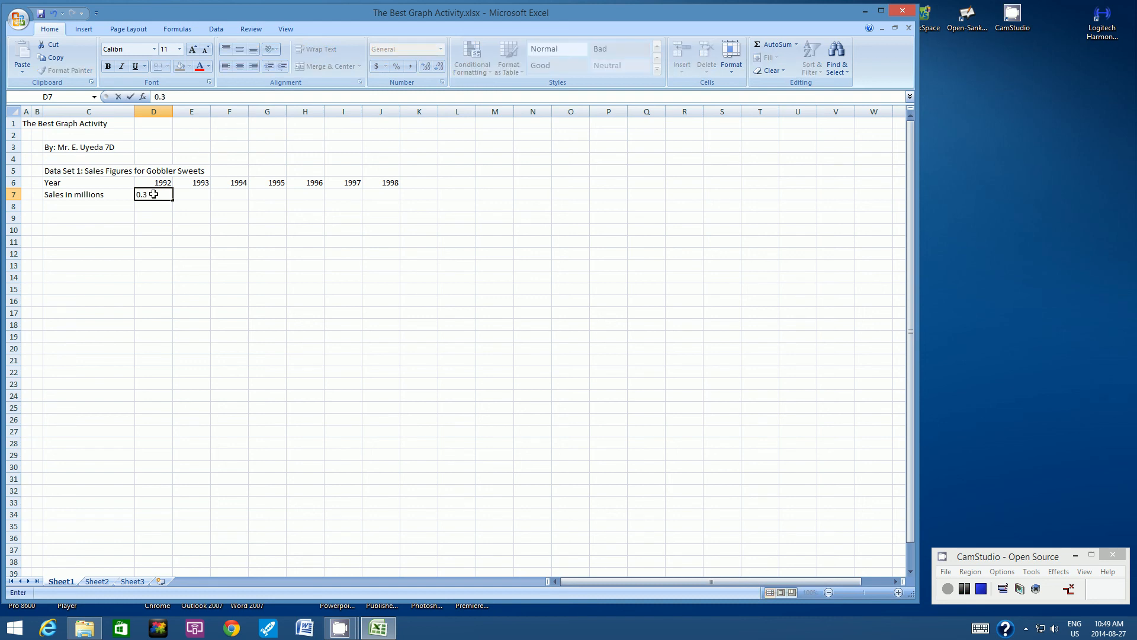
key(Tab)
text(0.4)
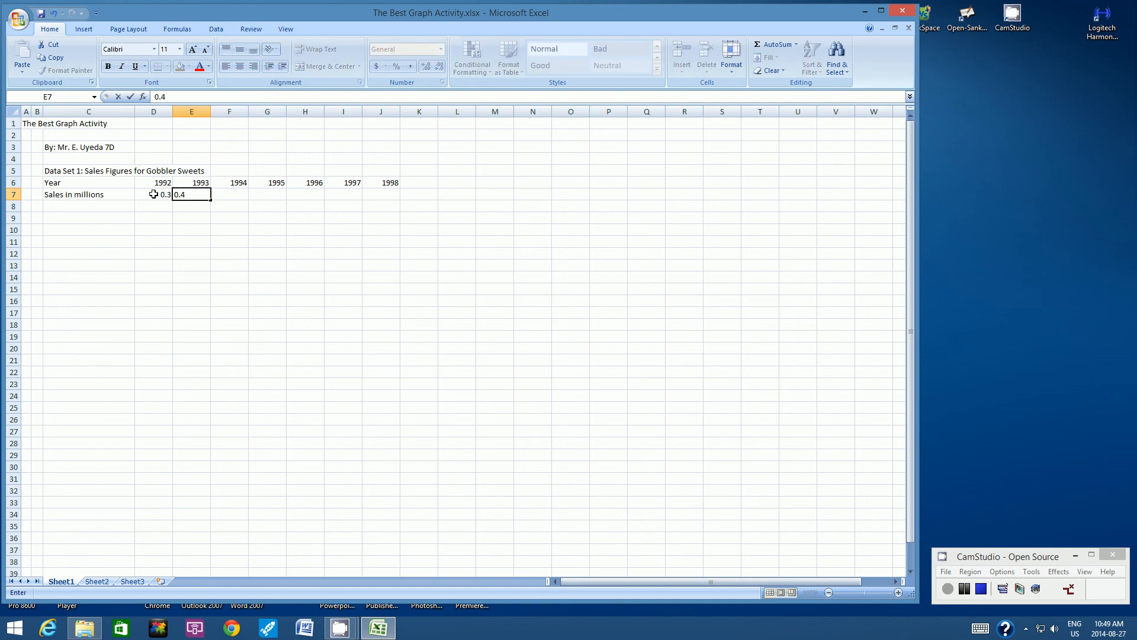
key(Tab)
text(1.2)
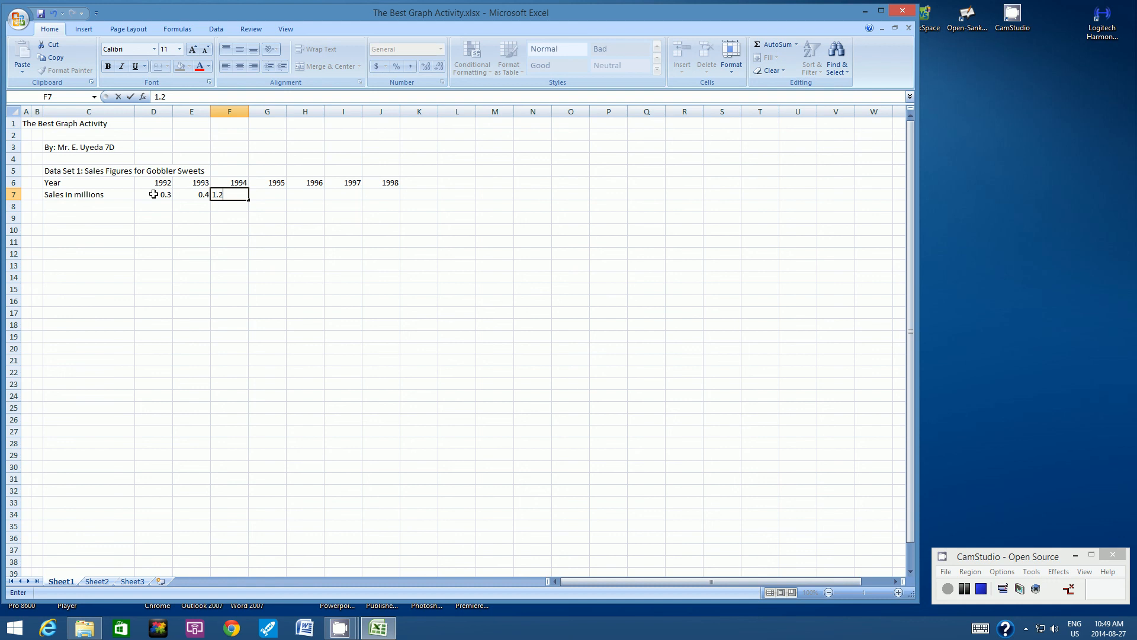
key(Tab)
text(1.7)
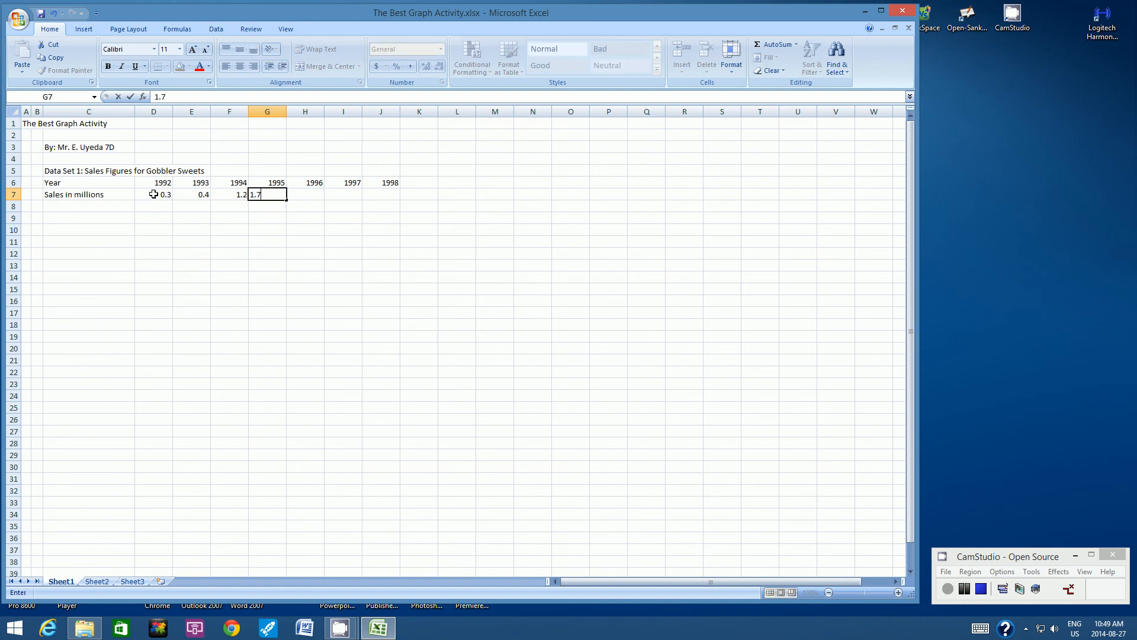
key(Tab)
text(2.9)
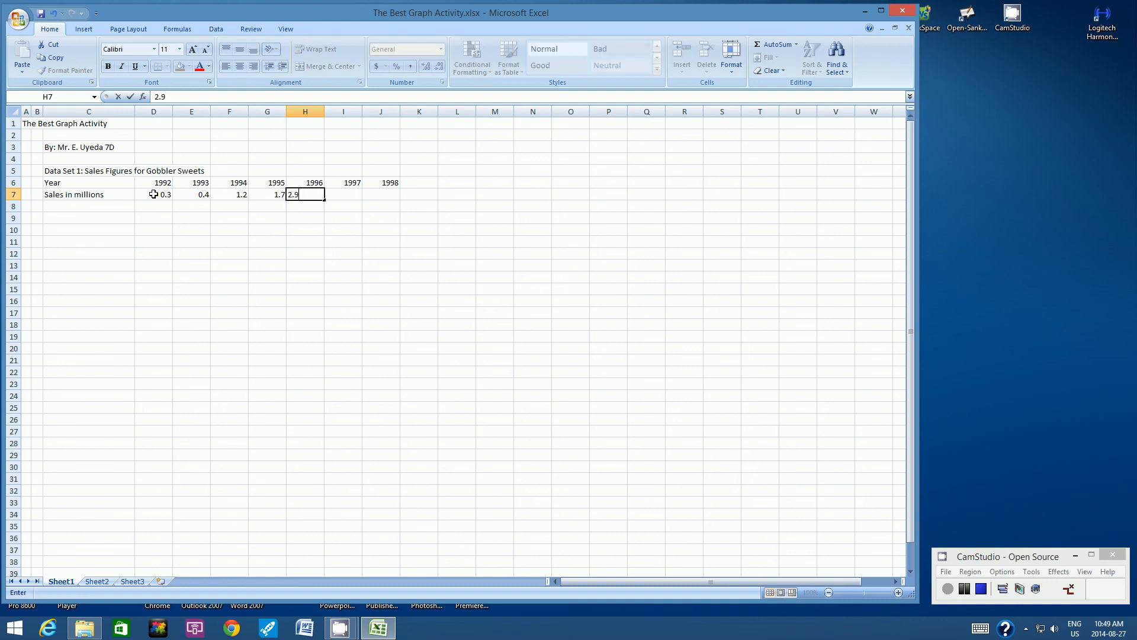
key(Tab)
text(3.2)
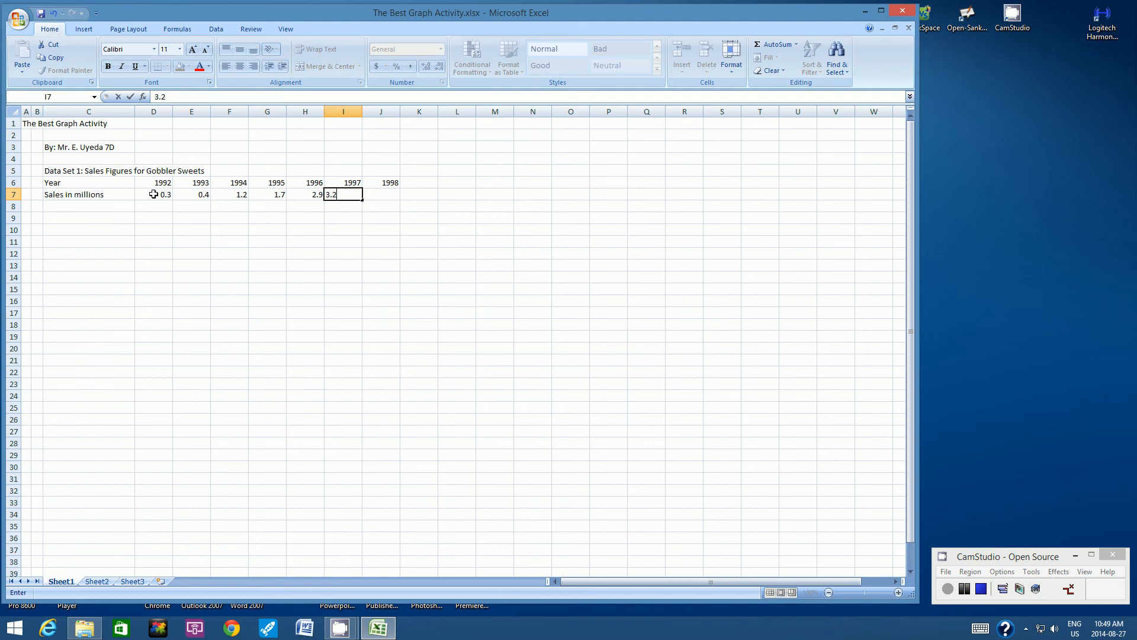
key(Tab)
text(4.1)
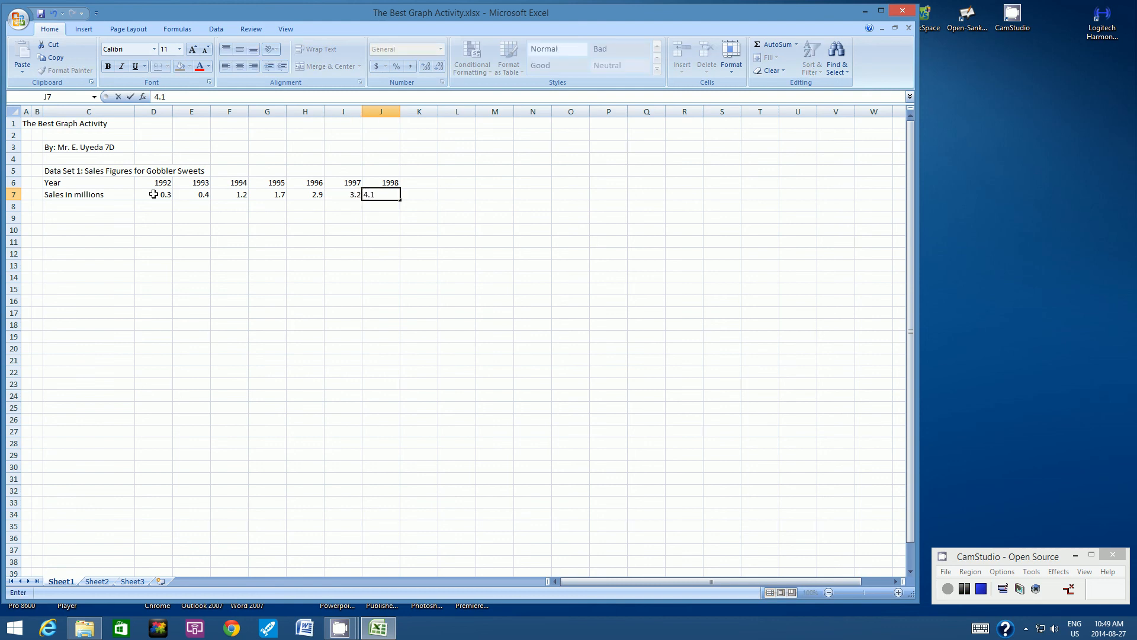
key(Return)
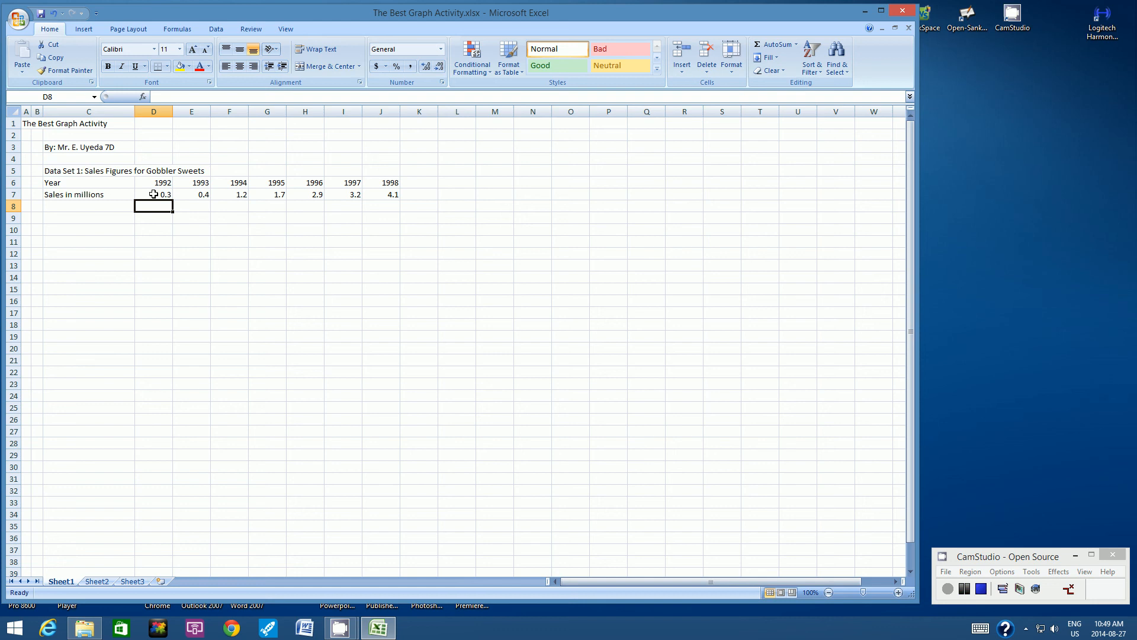
click(61, 183)
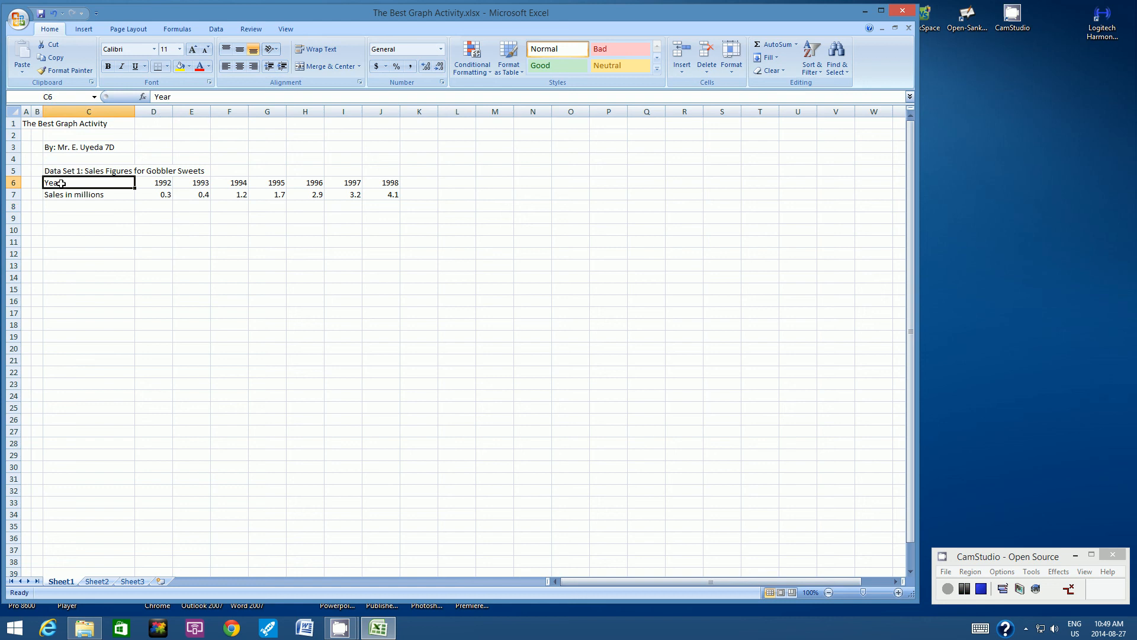
drag(61, 183, 383, 195)
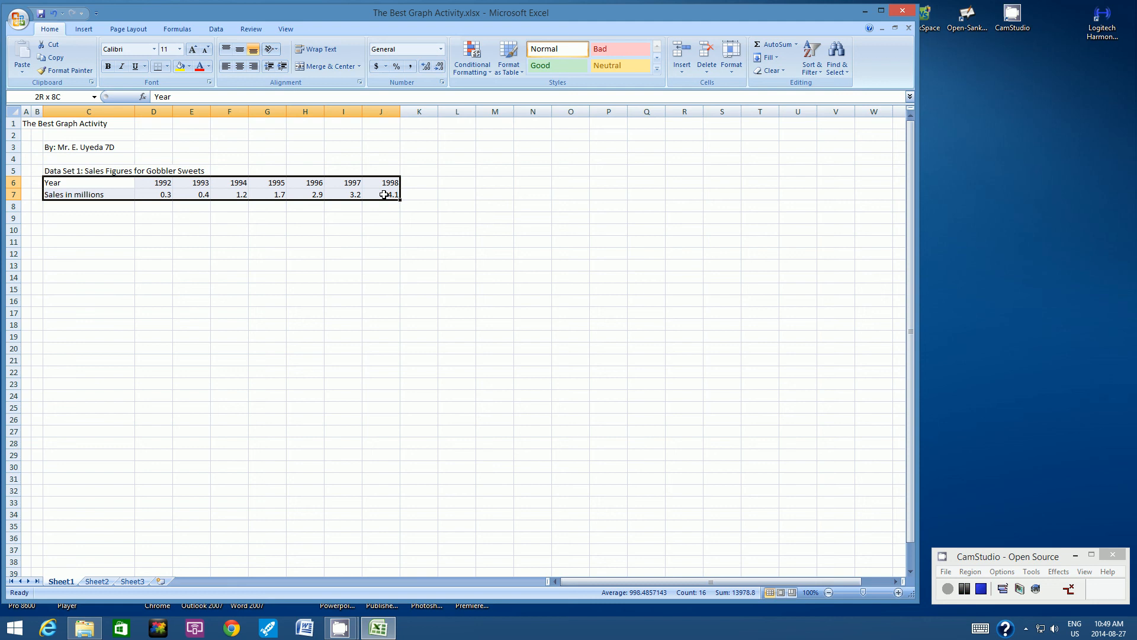
drag(384, 195, 384, 195)
click(358, 218)
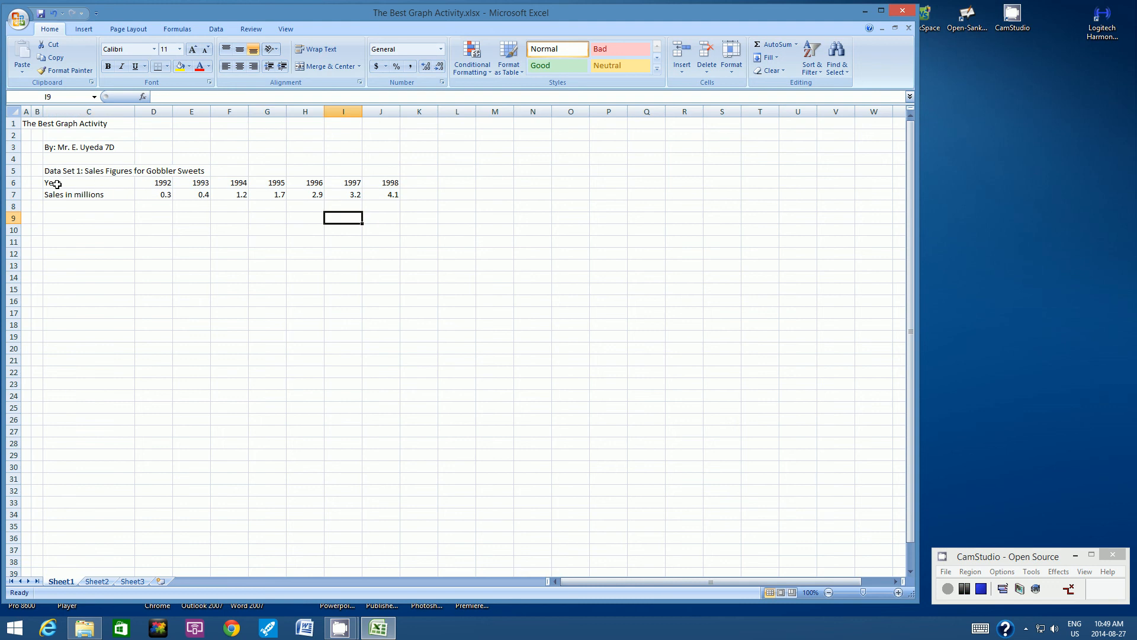
drag(57, 184, 449, 198)
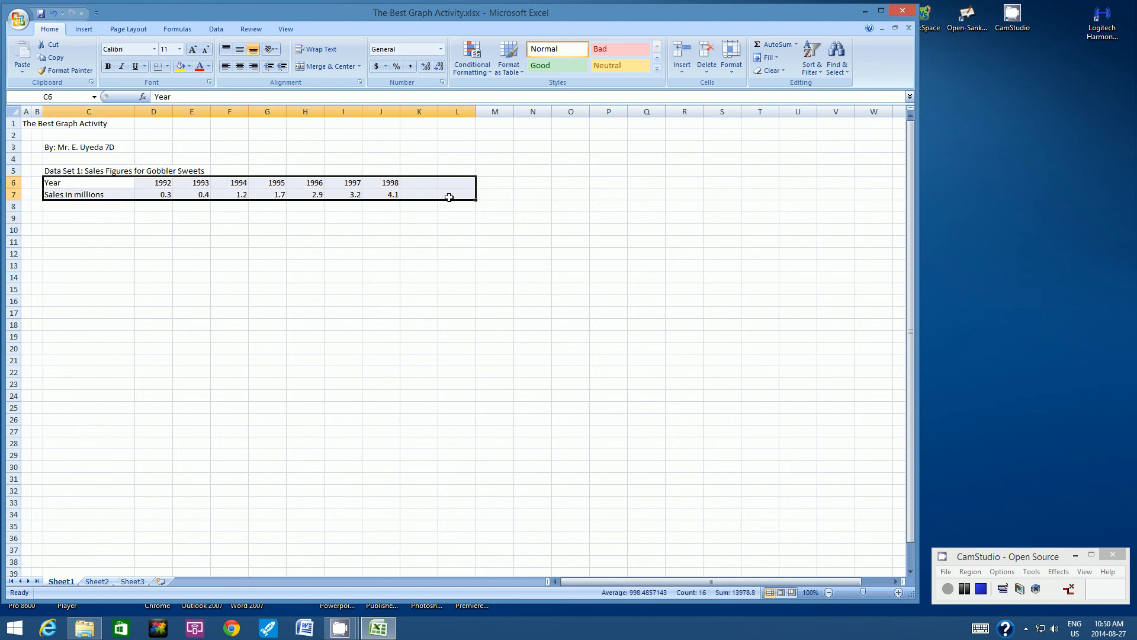
click(396, 229)
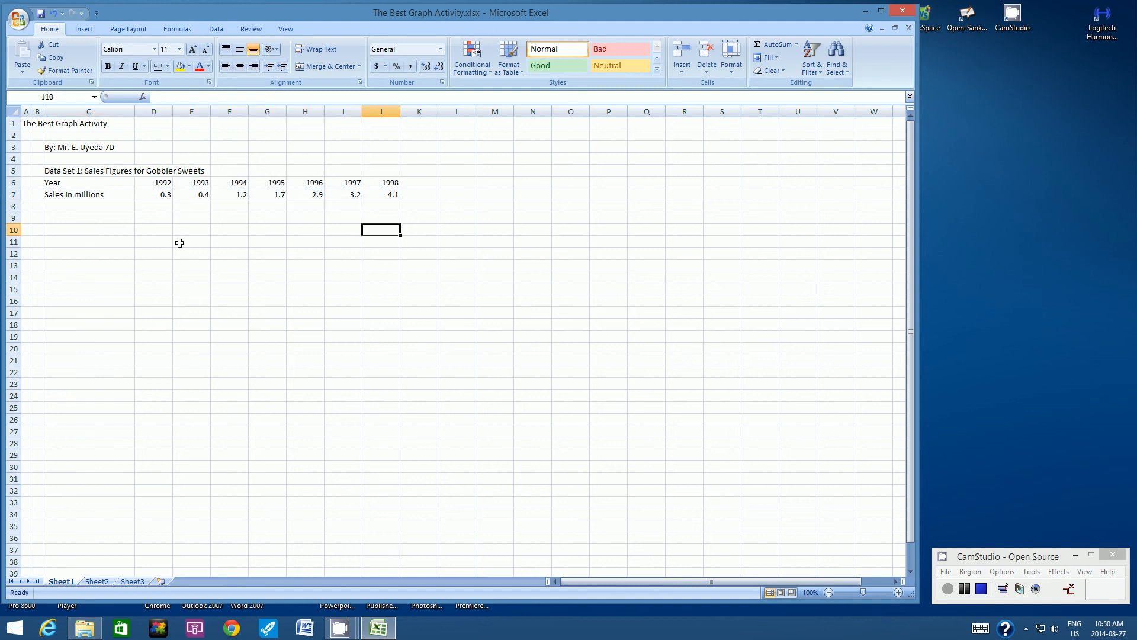
- Set a thick solid outline border for the data table in C6:J7 in the cell border settings
click(60, 184)
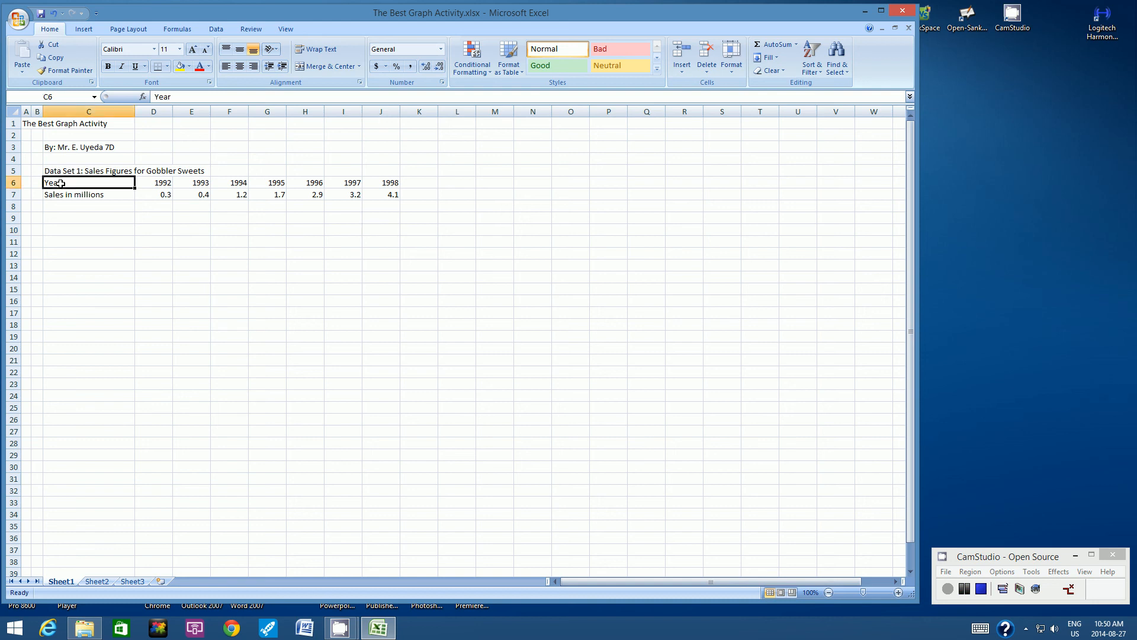
drag(61, 184, 371, 200)
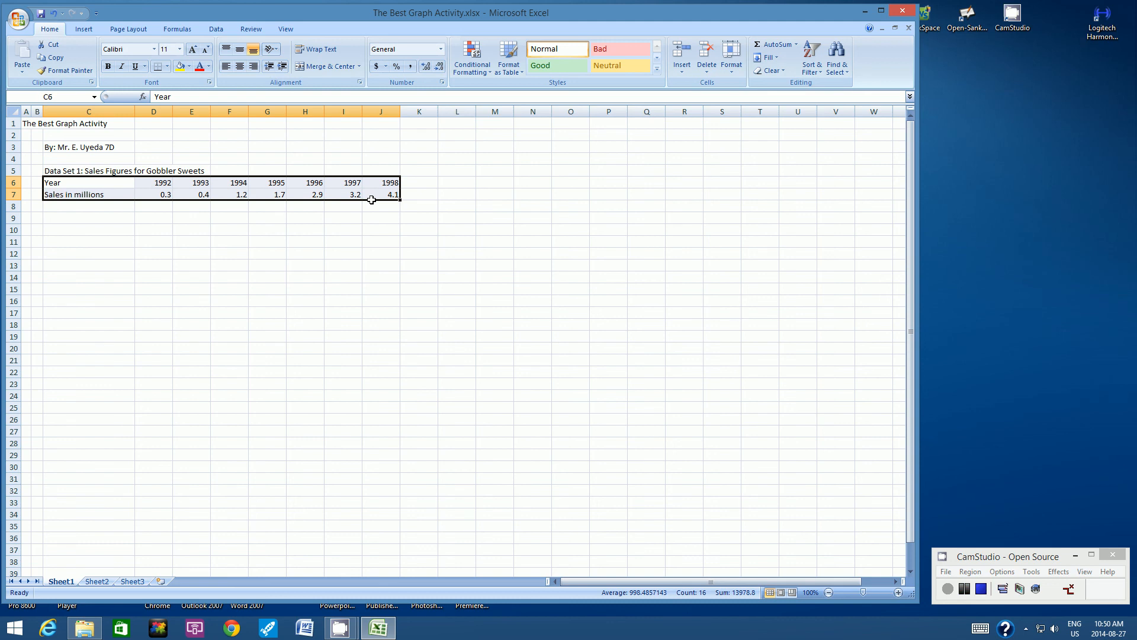
click(168, 67)
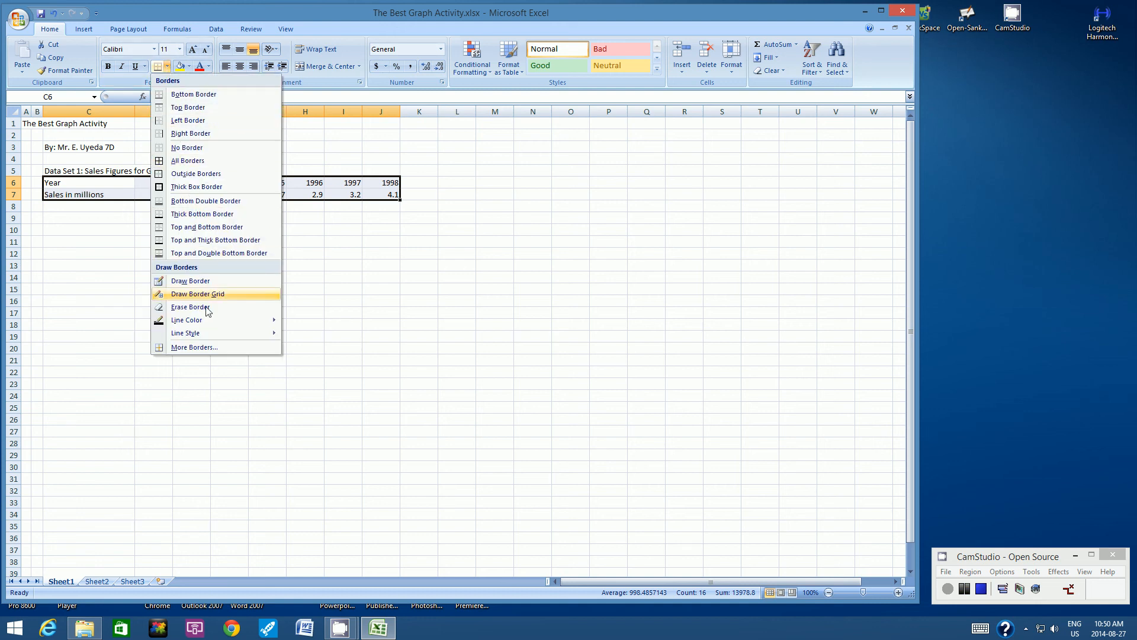
click(210, 347)
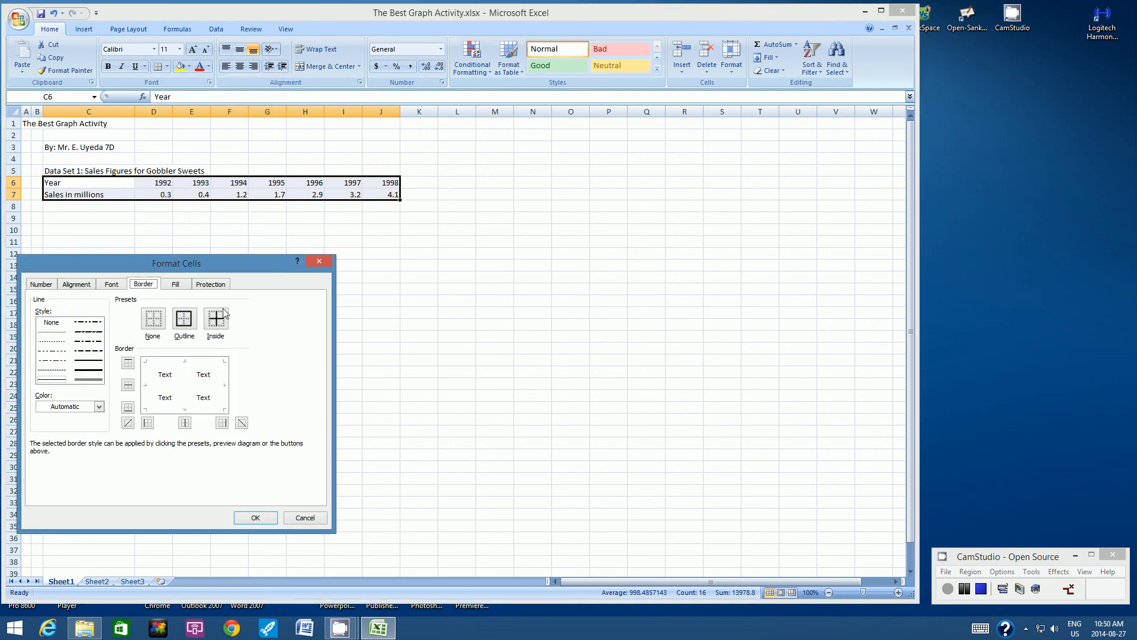
drag(208, 264, 350, 152)
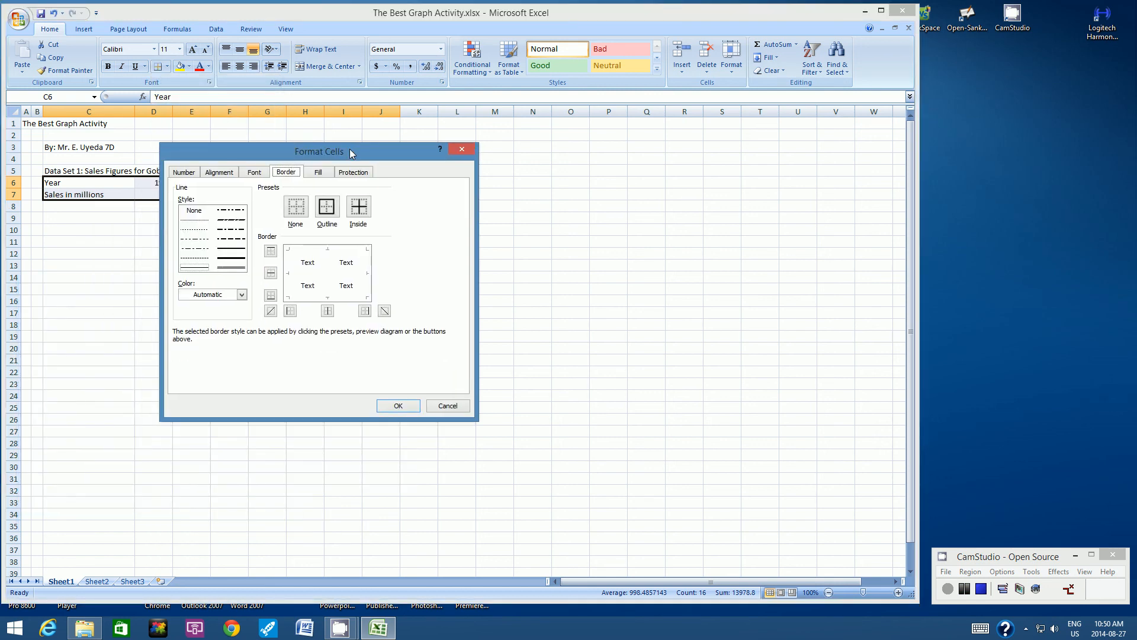
click(264, 176)
click(218, 173)
click(282, 173)
click(227, 260)
click(334, 218)
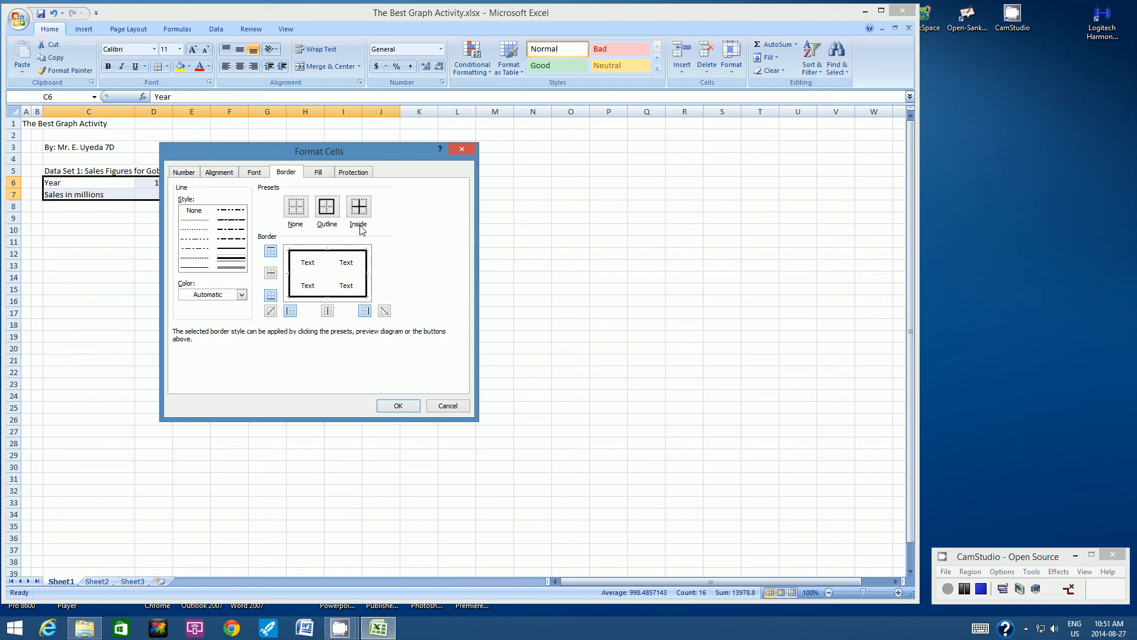
- Add thin solid inside borders to the data table and apply the border settings
click(190, 269)
click(359, 207)
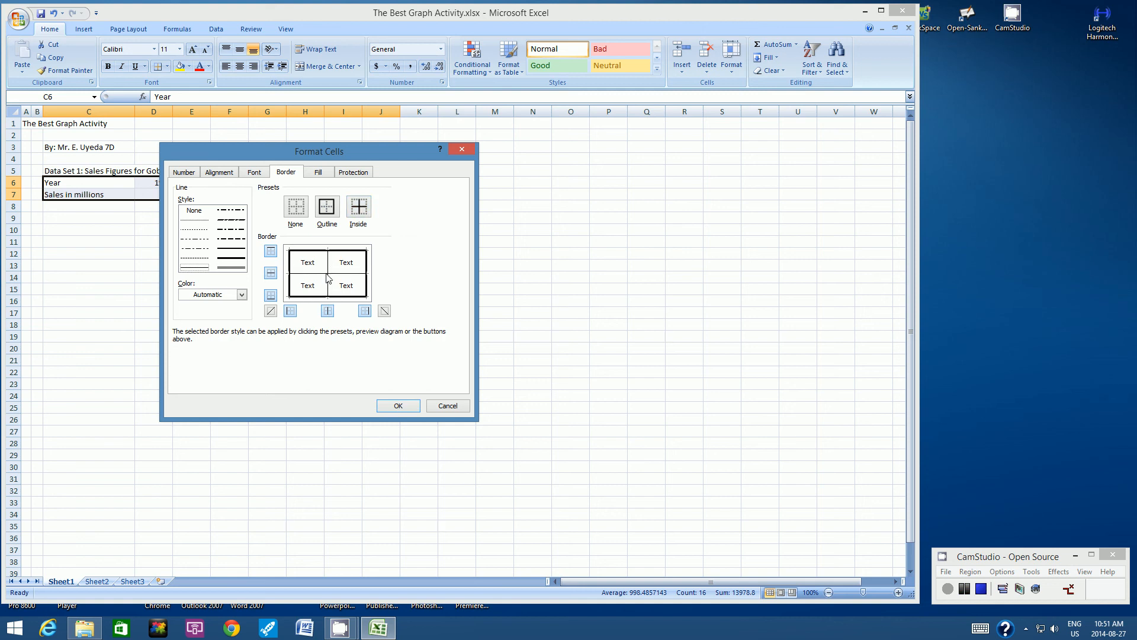
click(398, 407)
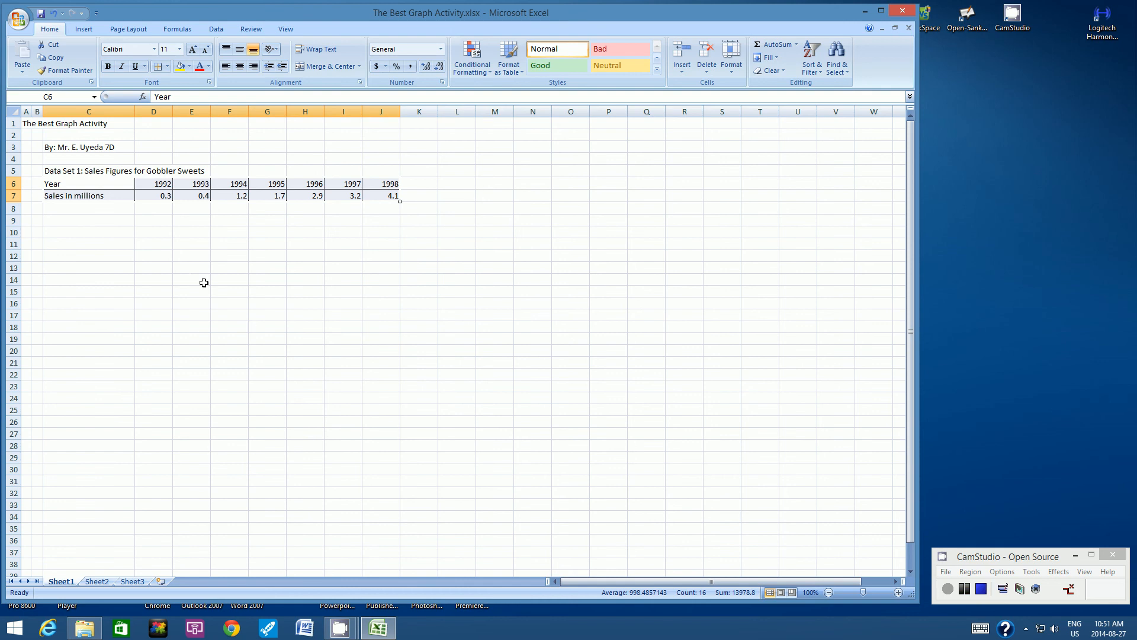
click(109, 221)
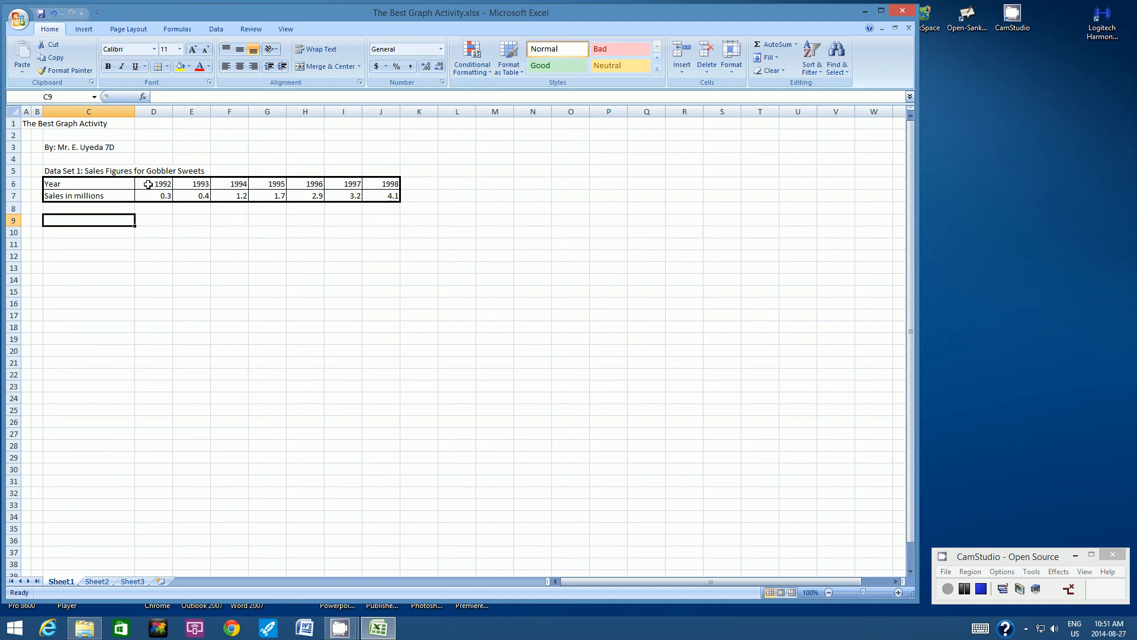
- Center the years and sales figures in D6:J7 horizontally
click(148, 185)
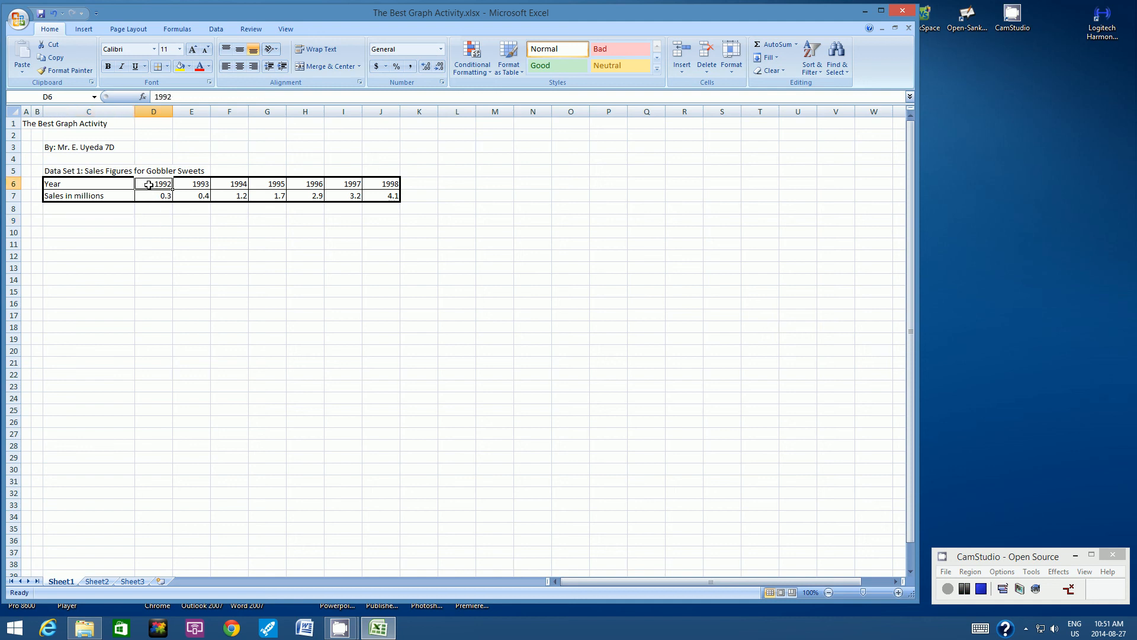
drag(148, 184, 382, 198)
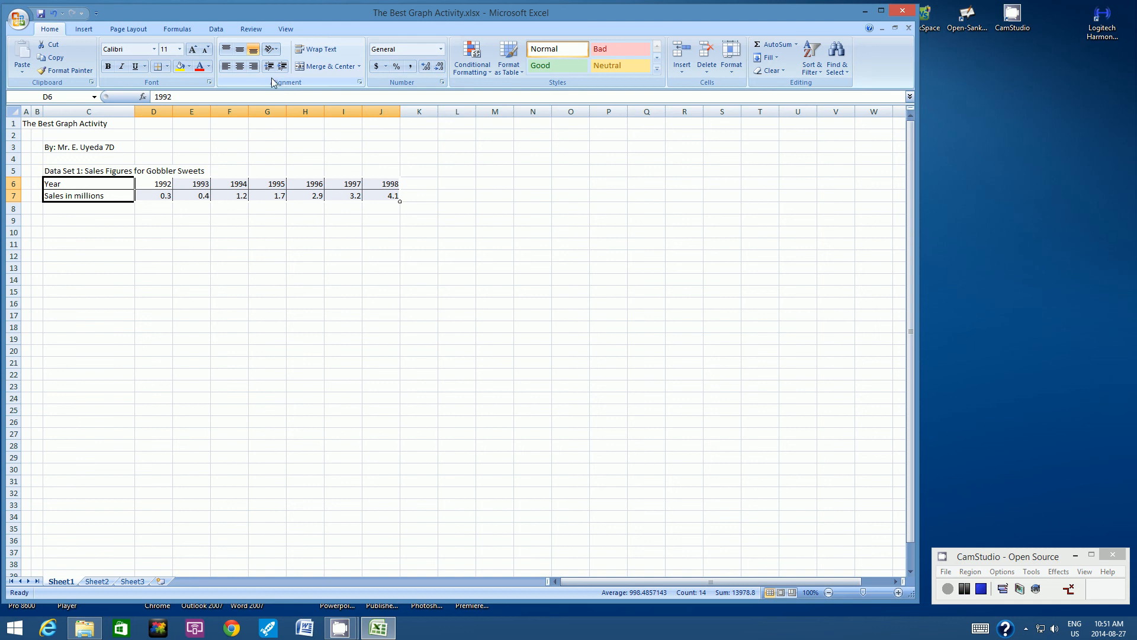
click(240, 68)
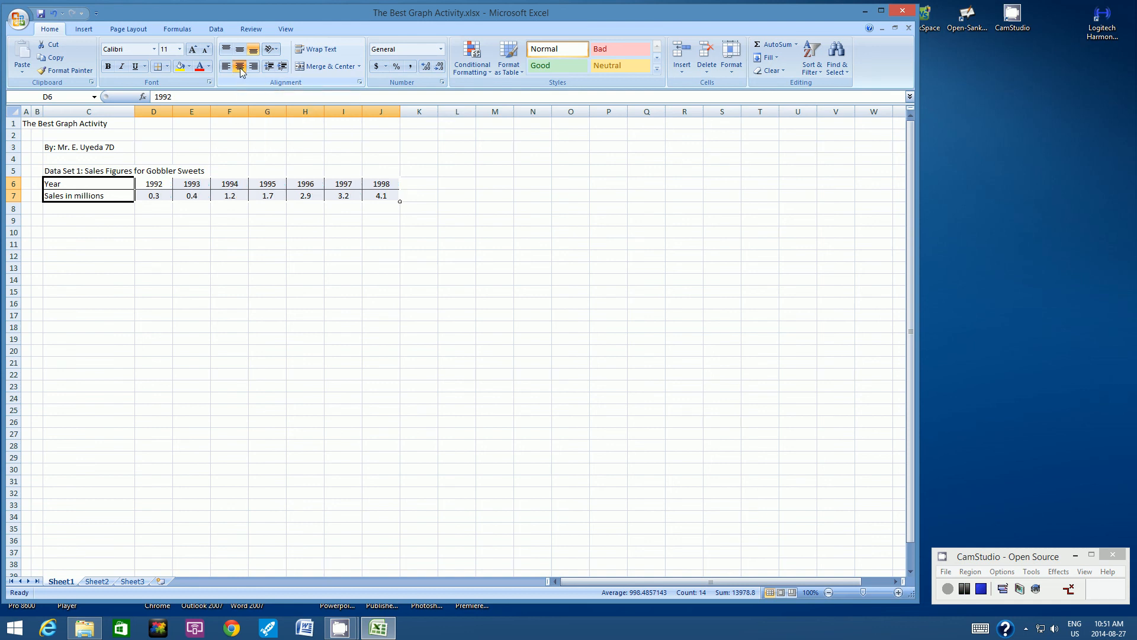
click(130, 236)
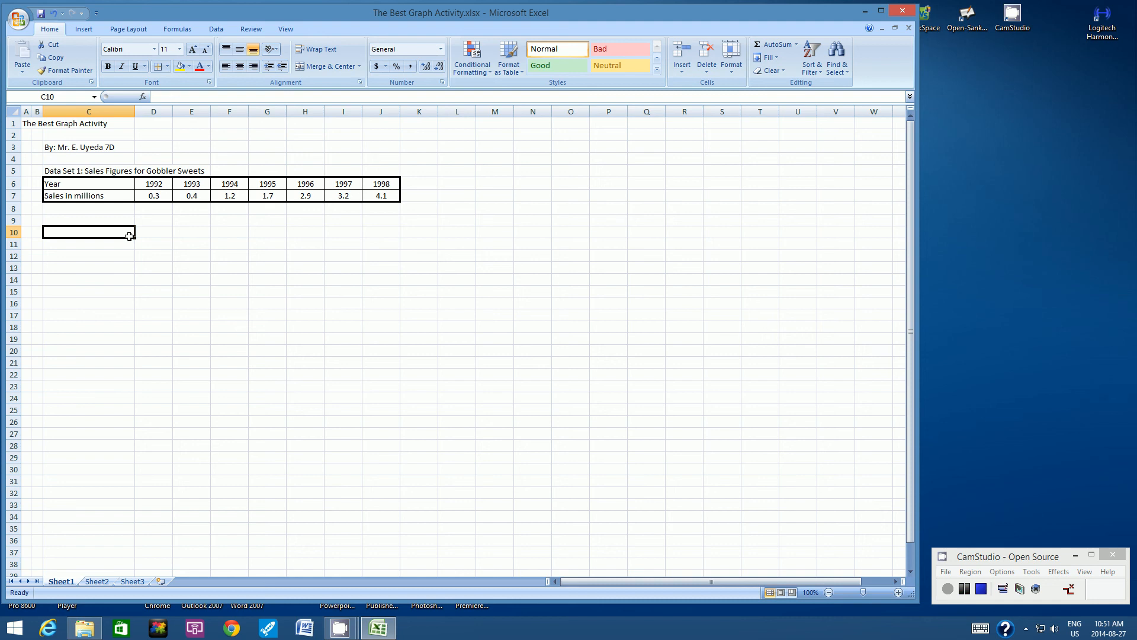
- Insert an empty 2-D Line with Markers chart with cell C9 below the table selected
click(59, 220)
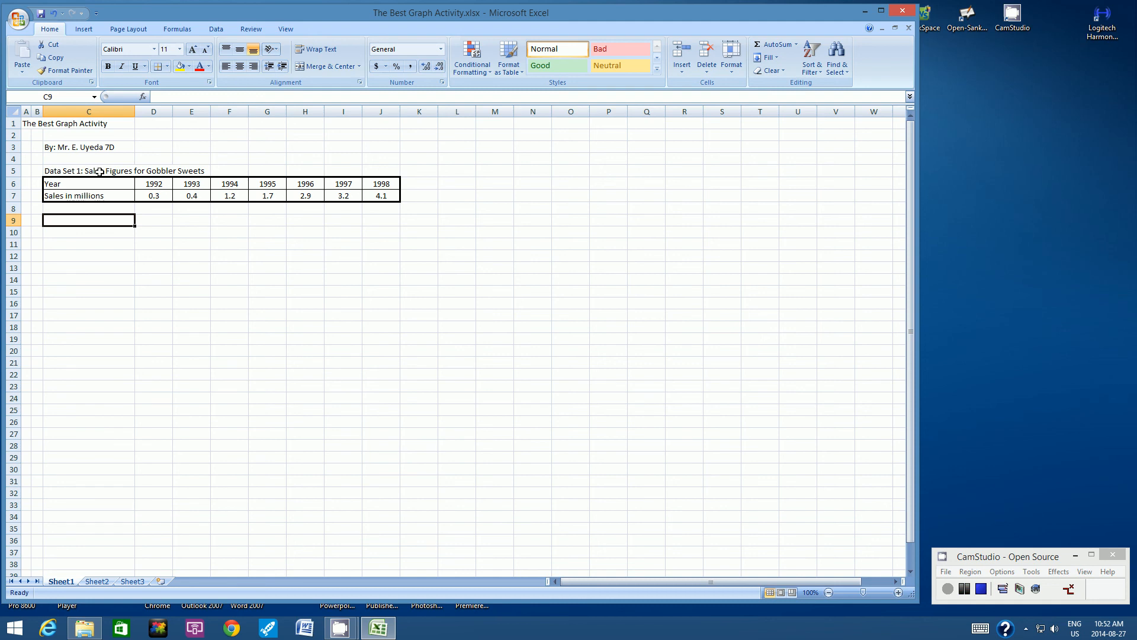
click(88, 31)
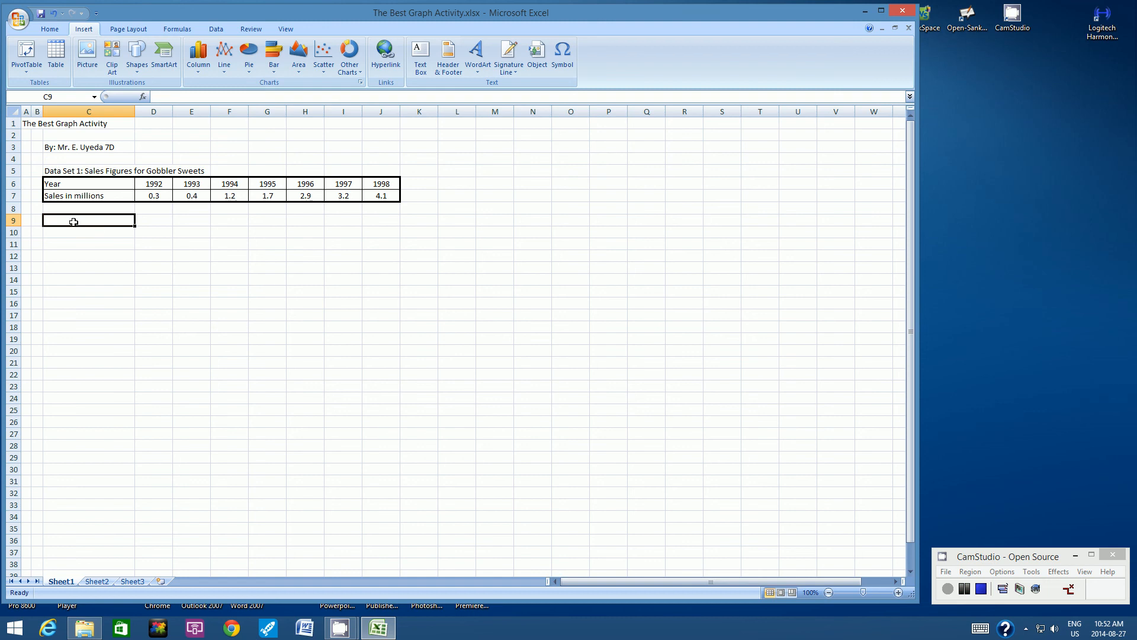
click(224, 65)
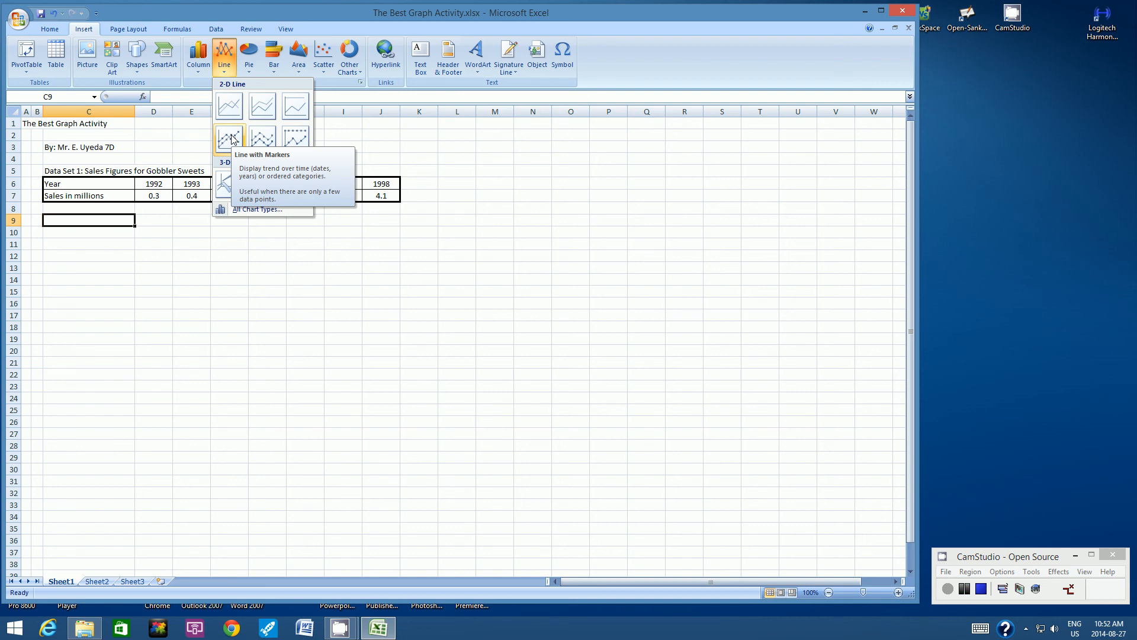
click(231, 139)
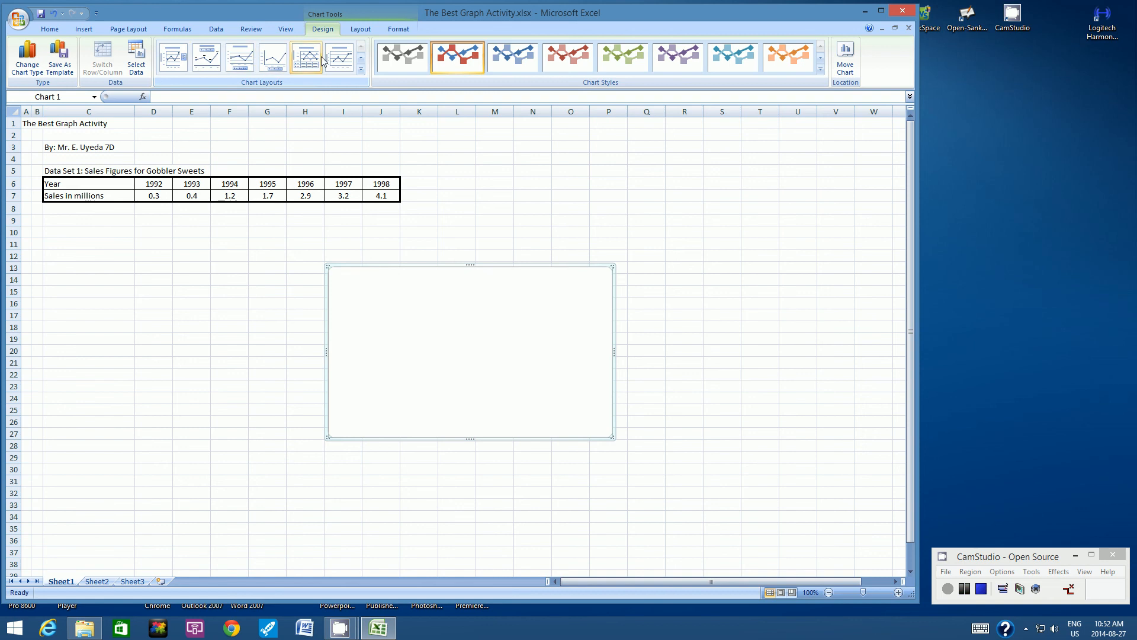
click(240, 58)
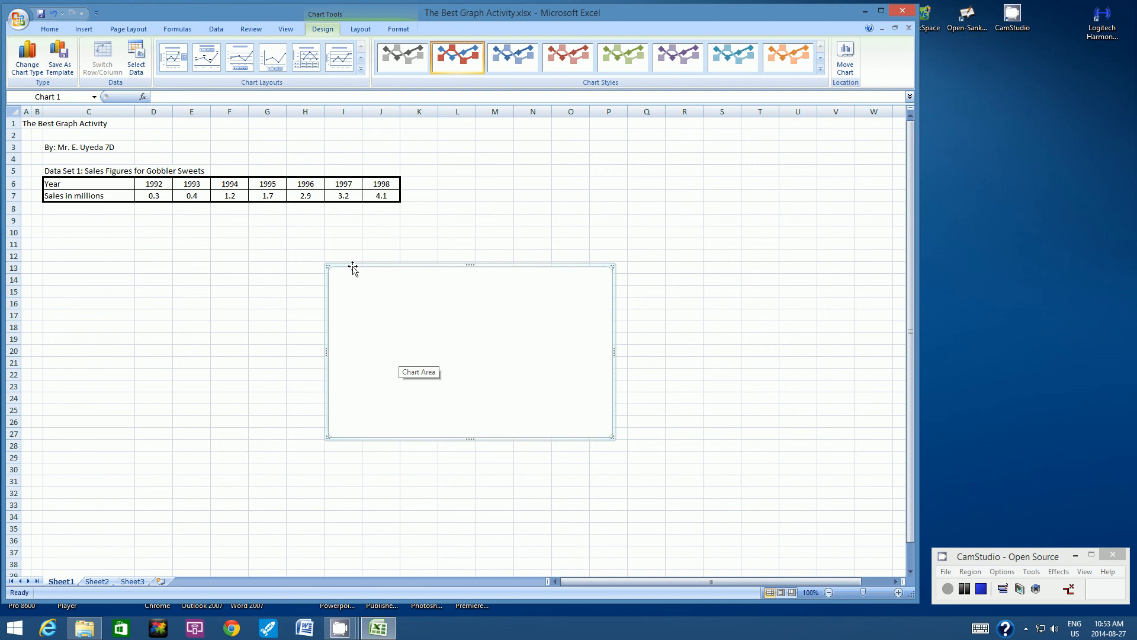
- Set the empty chart's data range to the sales figures in D7:J7 and move the data source dialog clear of the chart
right_click(354, 298)
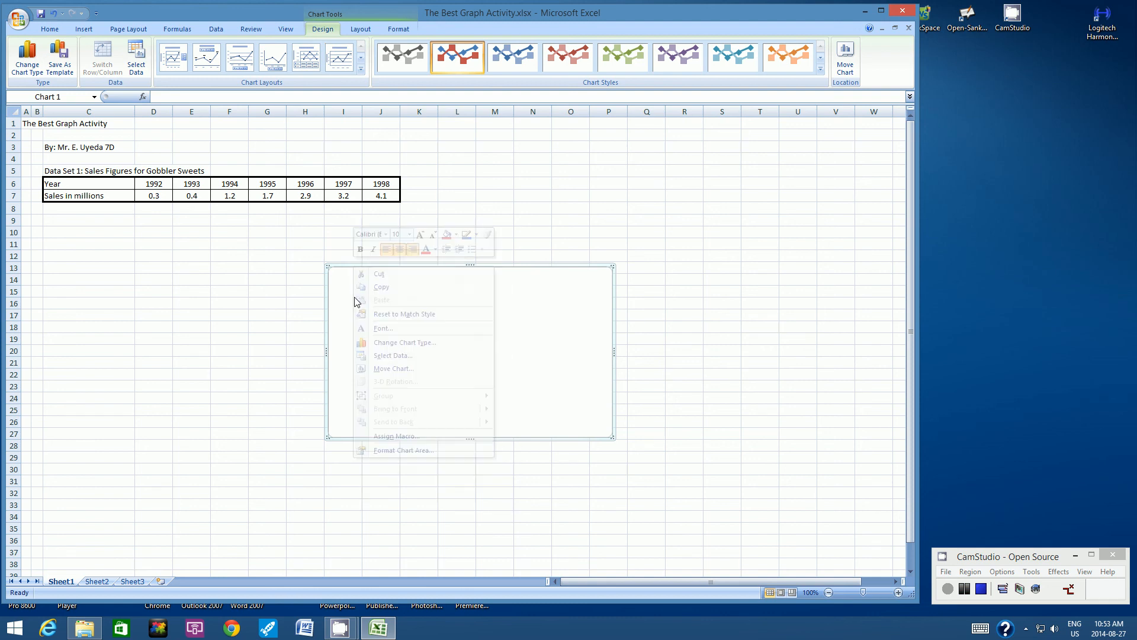
right_click(355, 298)
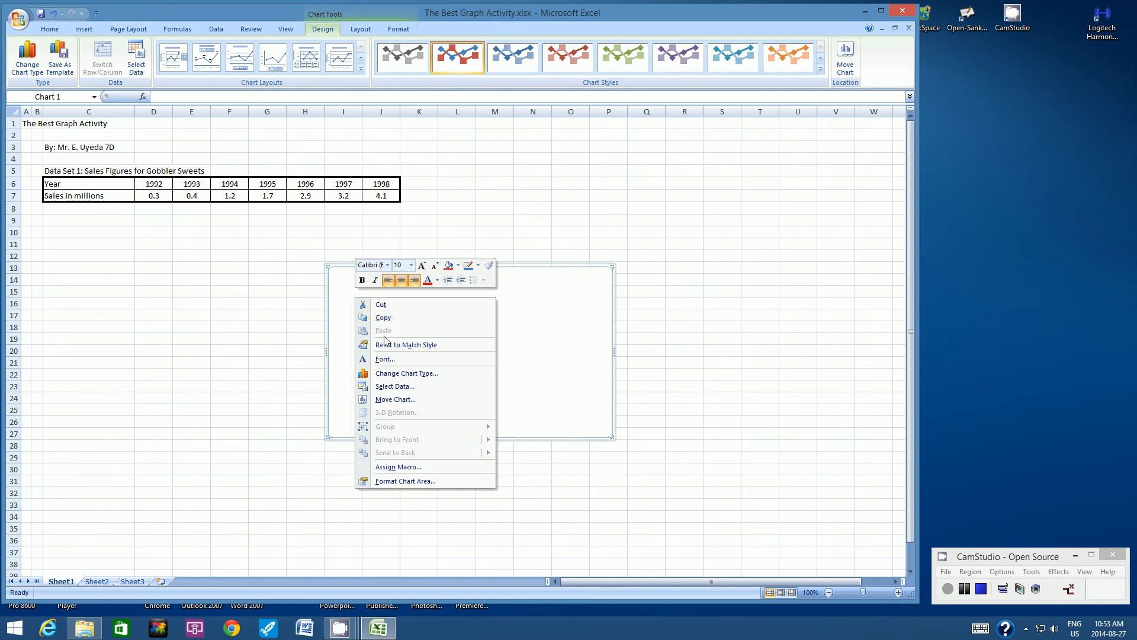
click(425, 387)
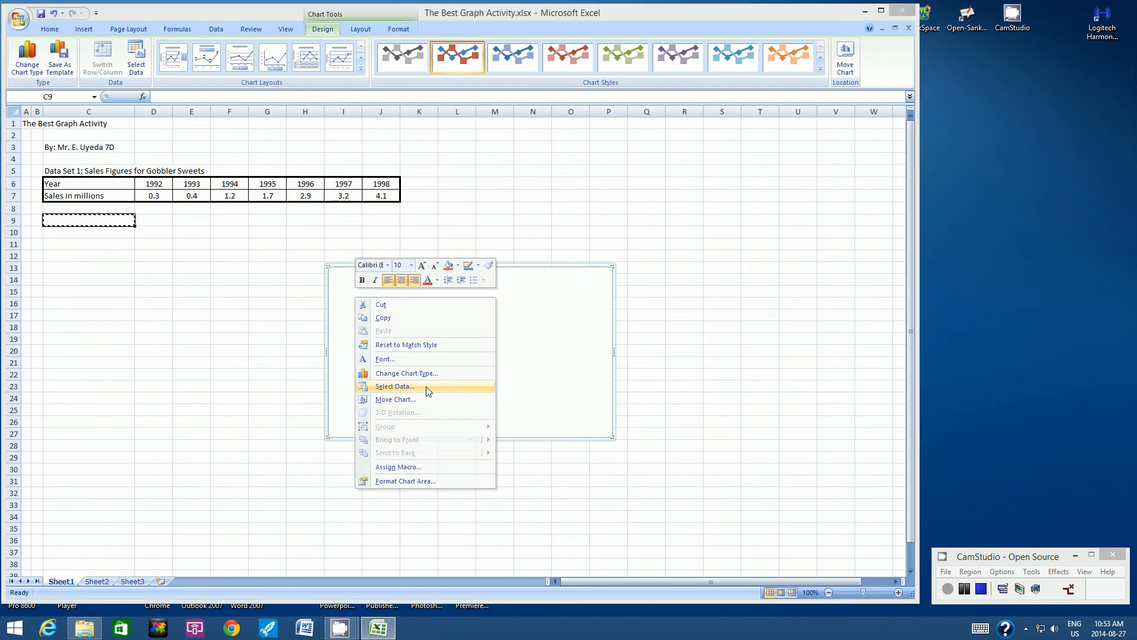
drag(318, 207, 445, 225)
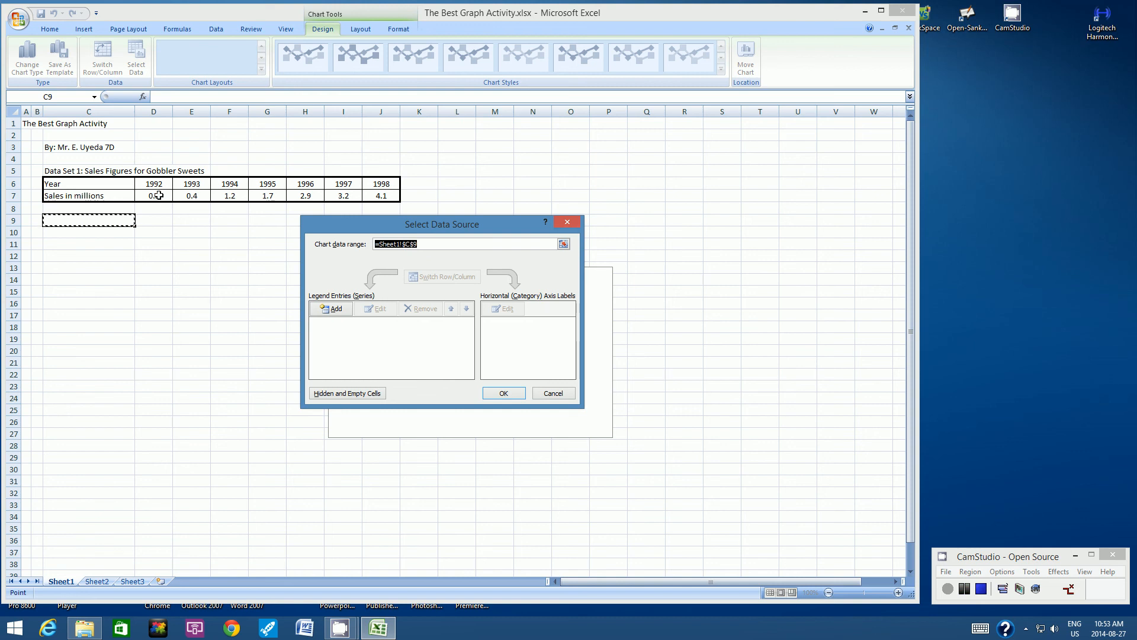
drag(159, 195, 379, 198)
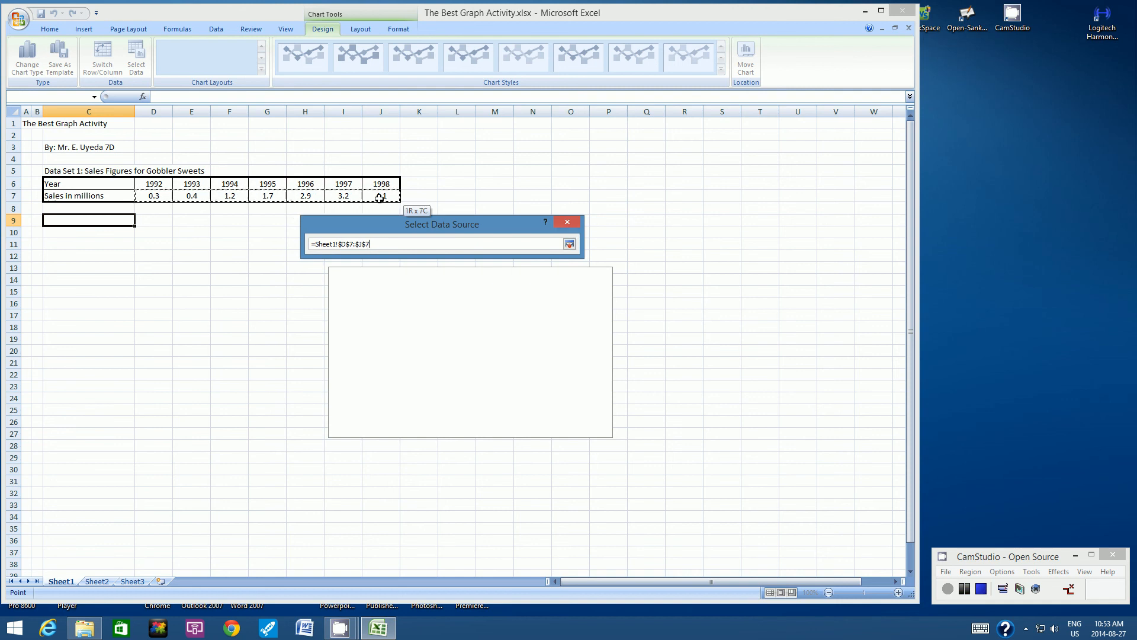
drag(380, 198, 379, 199)
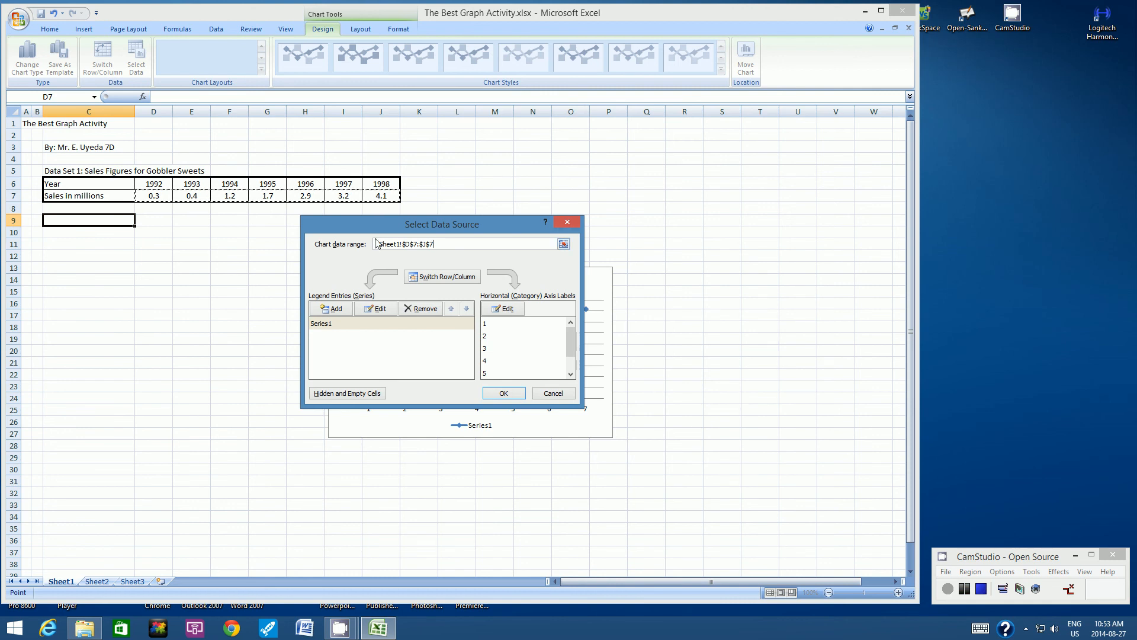
drag(379, 219, 57, 273)
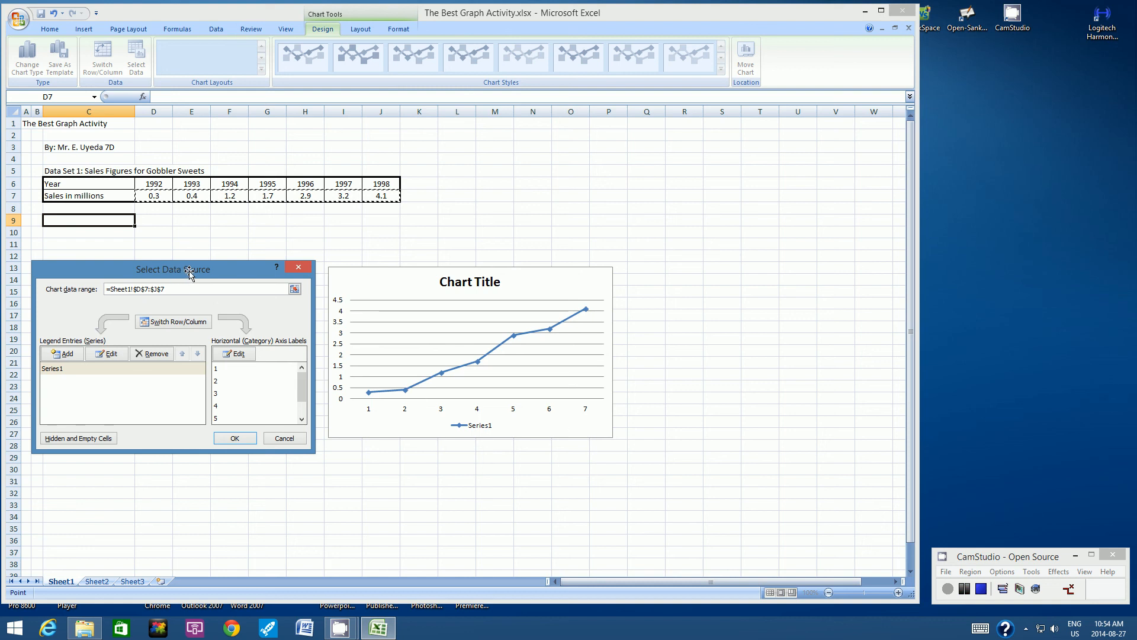
- Use the years in D6:J6 as the chart's horizontal axis labels and accept the data source settings
click(238, 354)
click(235, 354)
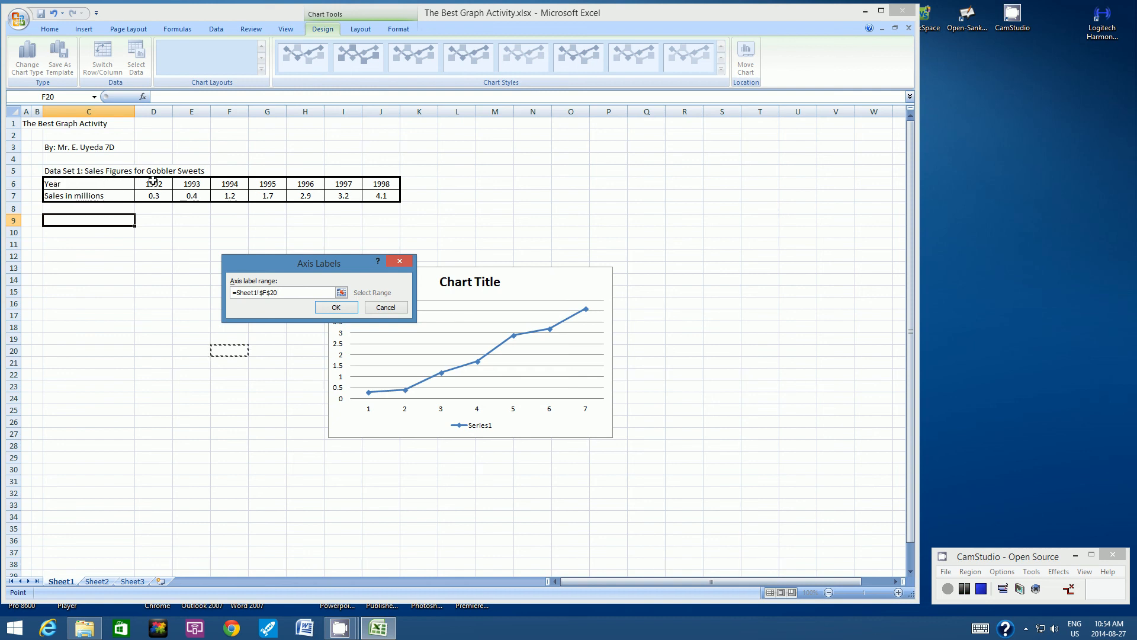
drag(154, 183, 378, 184)
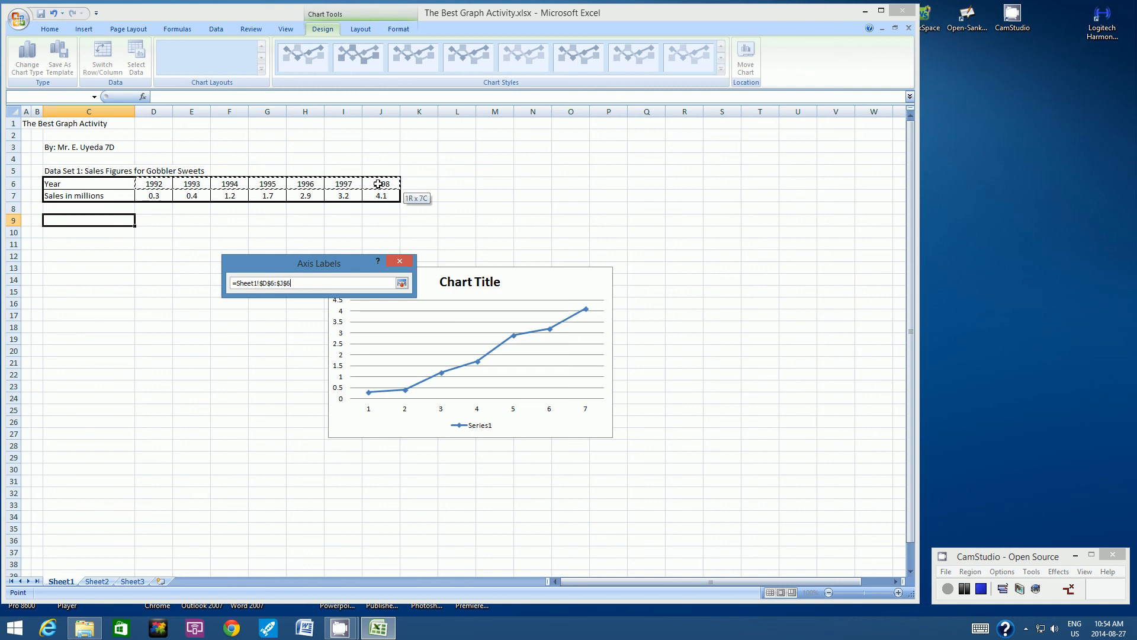
drag(378, 185, 378, 185)
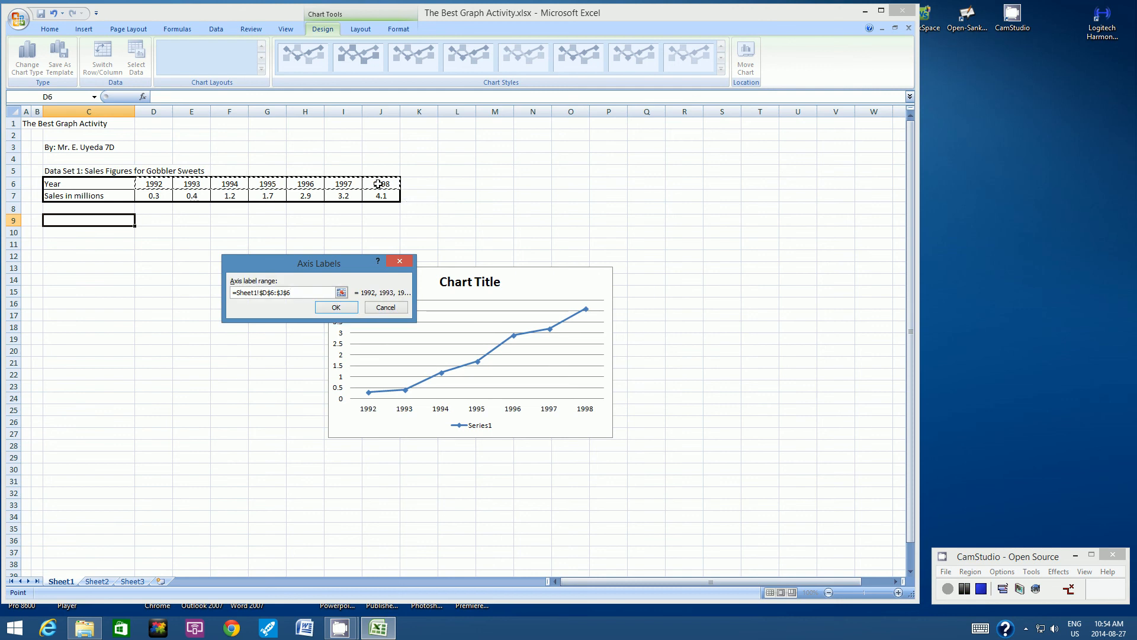
click(349, 310)
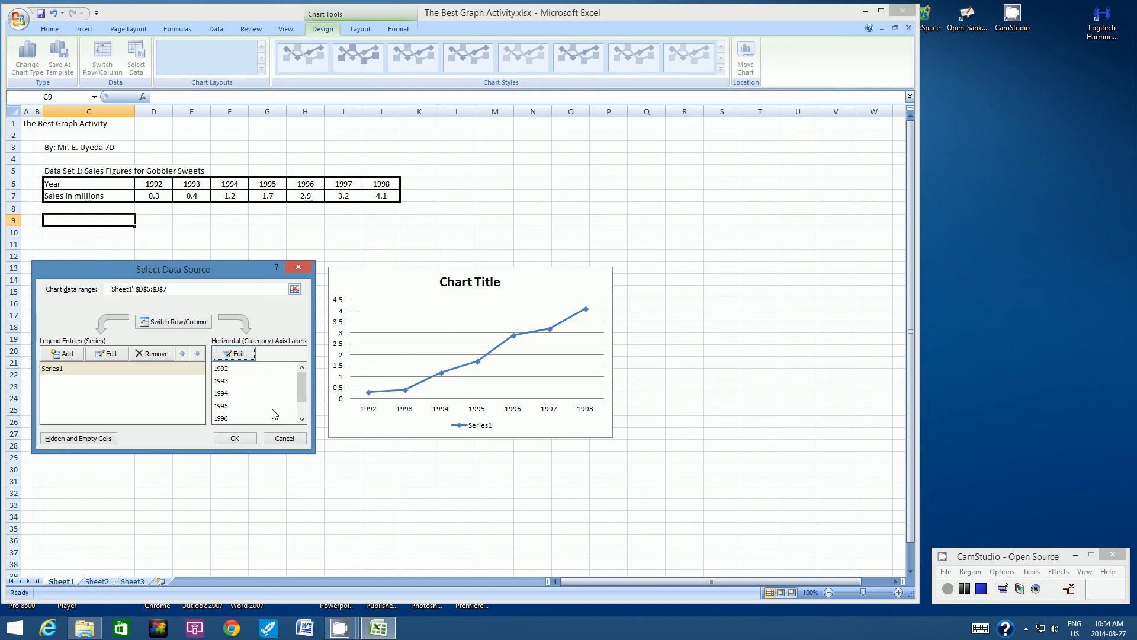
click(236, 438)
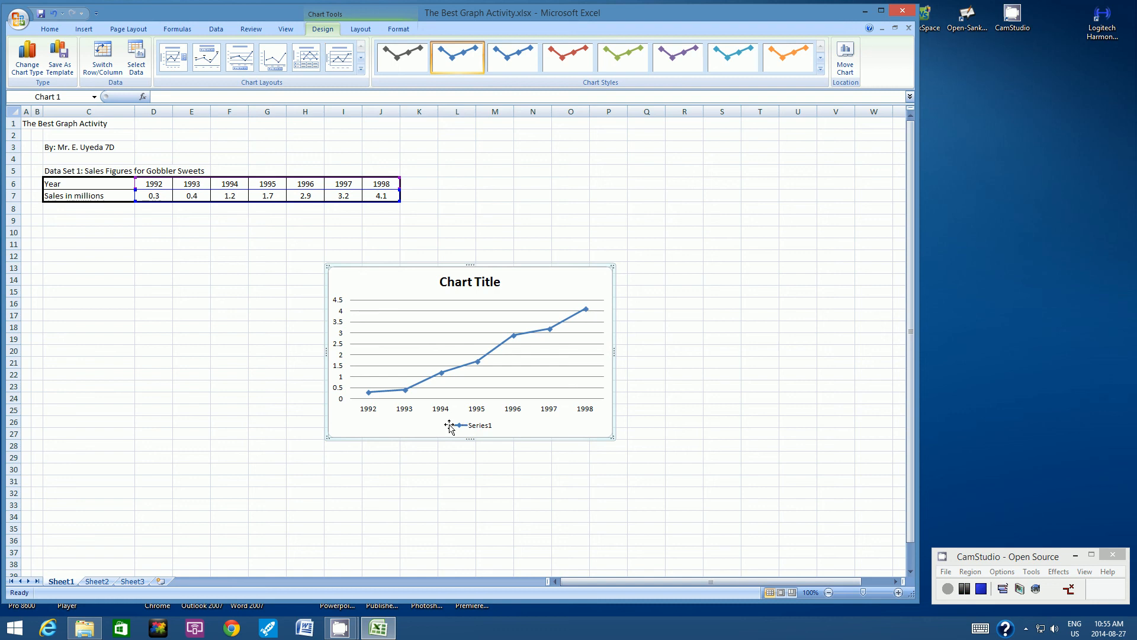
- Delete the chart legend and change the chart title to "Sales Figures for Gobbler Sweets"
click(475, 427)
key(Delete)
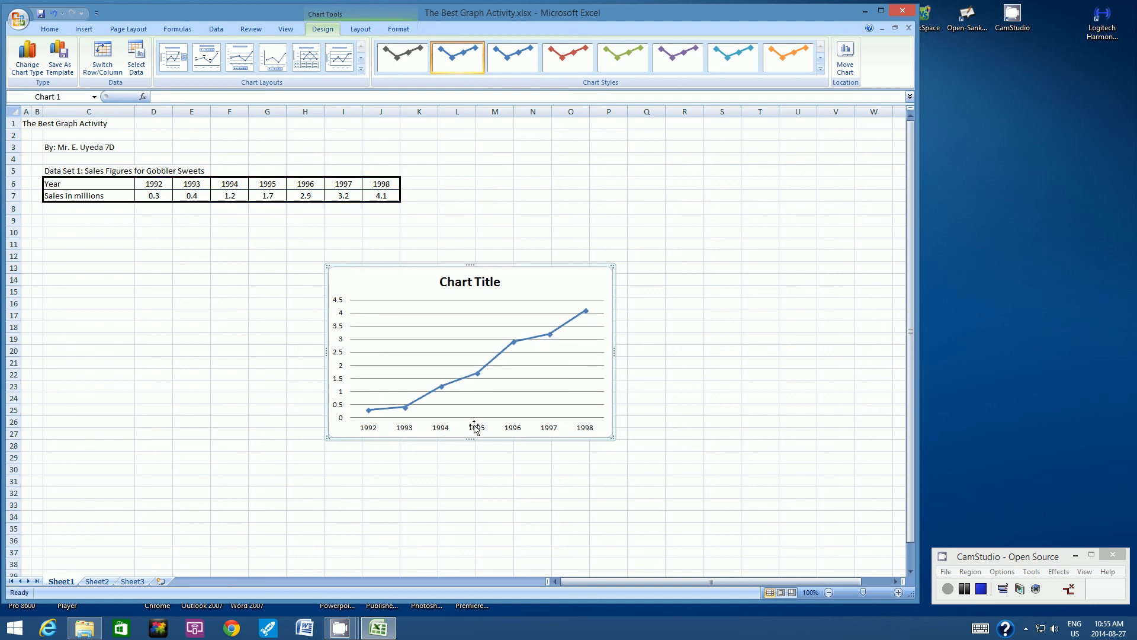
double_click(468, 286)
drag(503, 285, 457, 287)
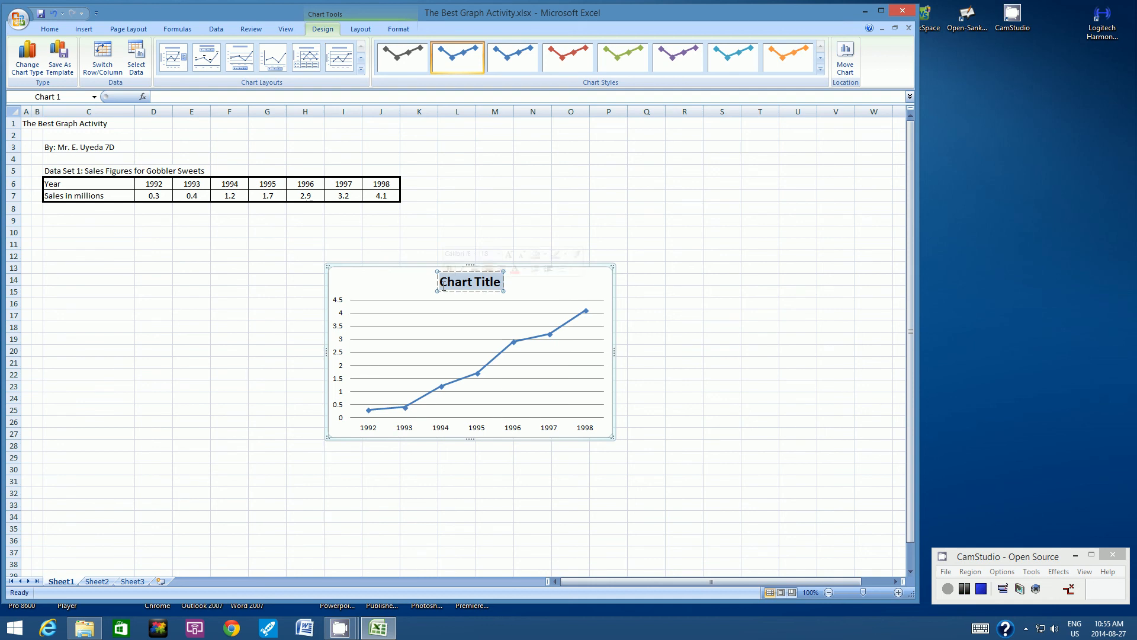
text(Sales Fi)
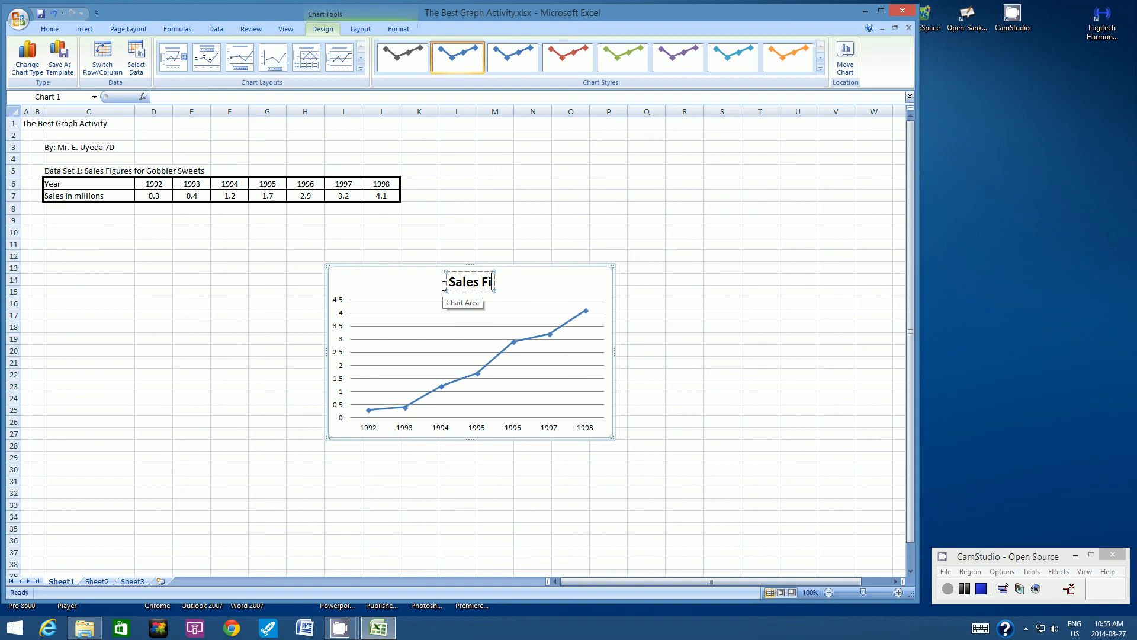
text(gures)
text( for)
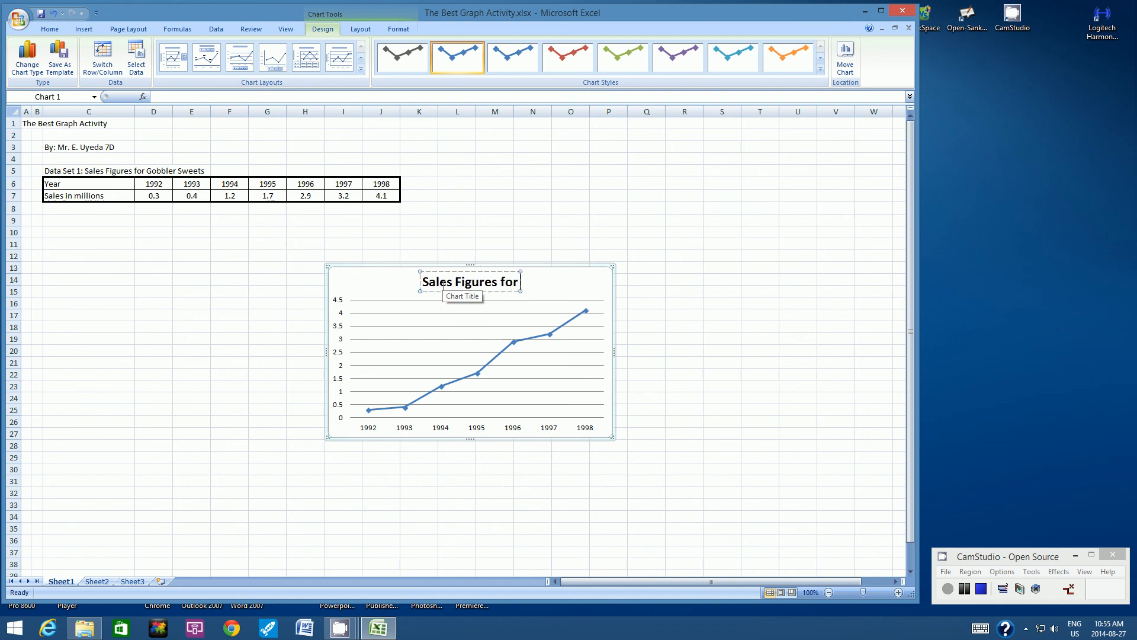
text( Gobbler Sweets)
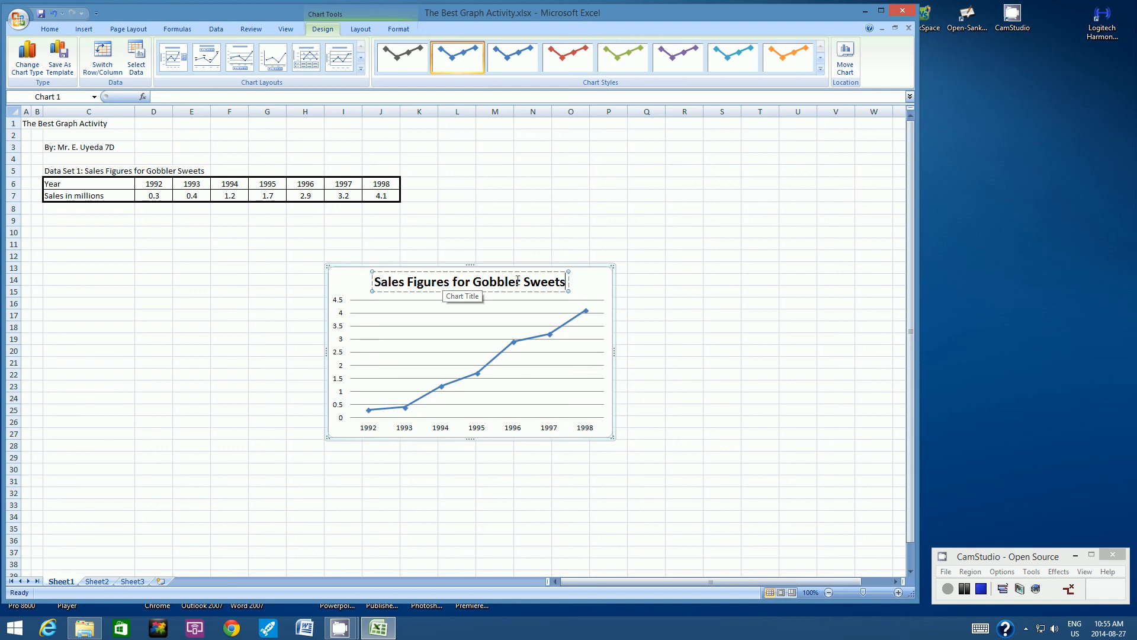
- Set the chart title's font size to 14 and underline it
drag(566, 283, 373, 283)
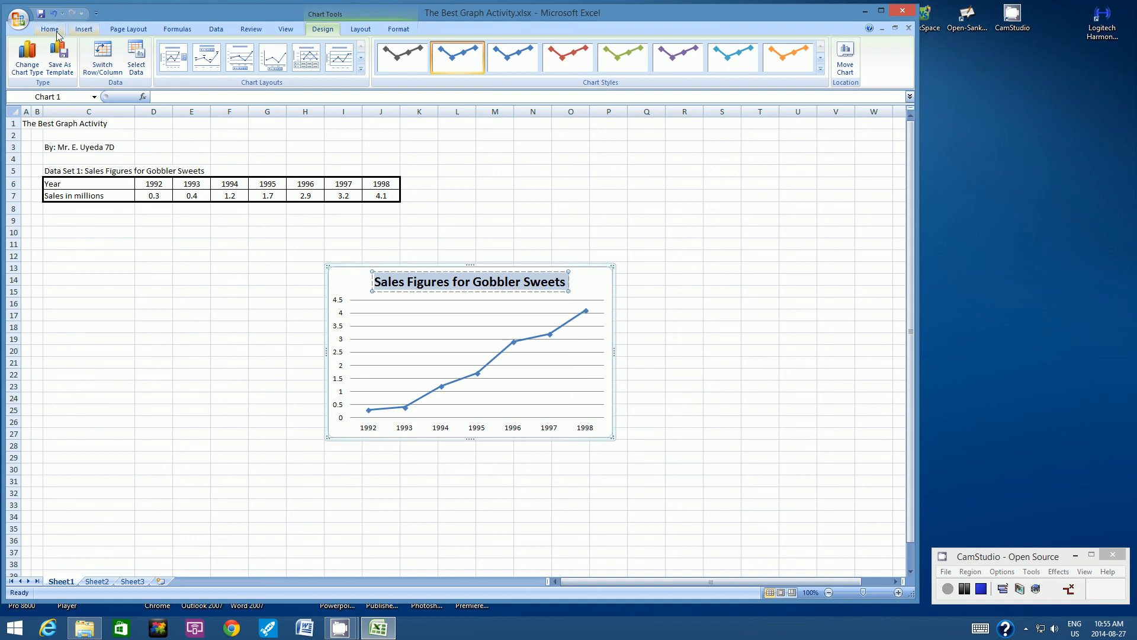
click(50, 31)
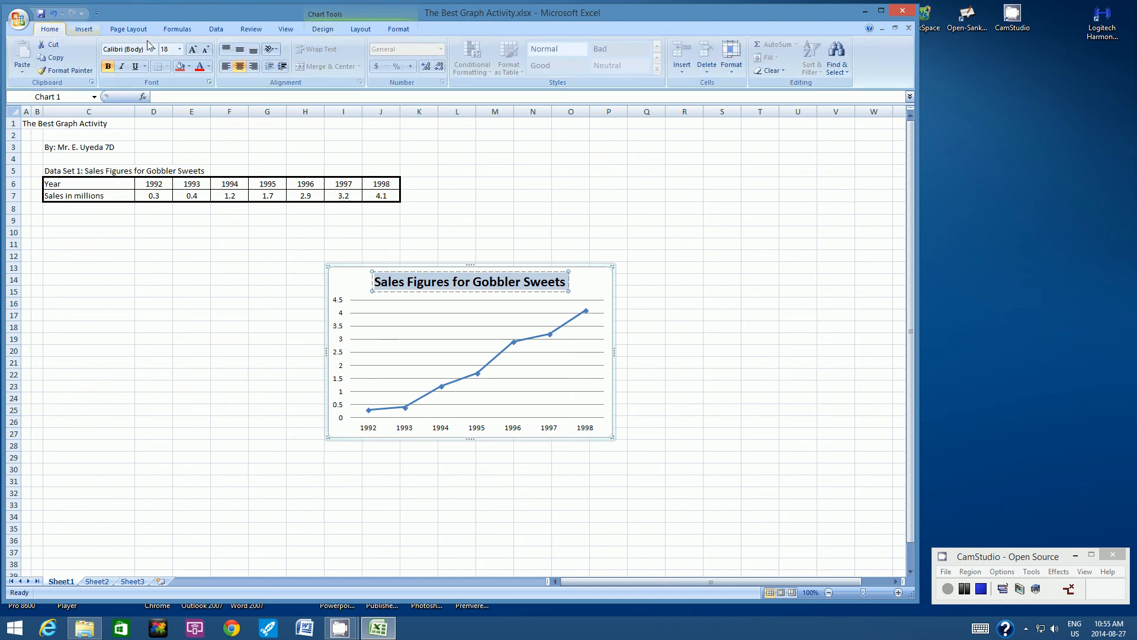
click(179, 50)
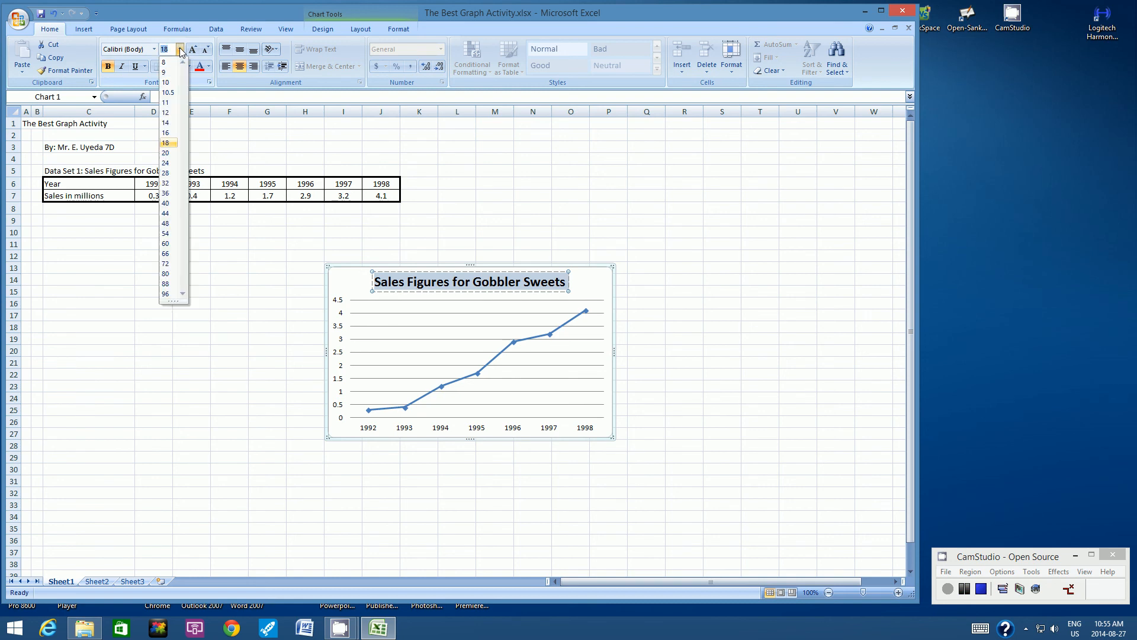
click(170, 123)
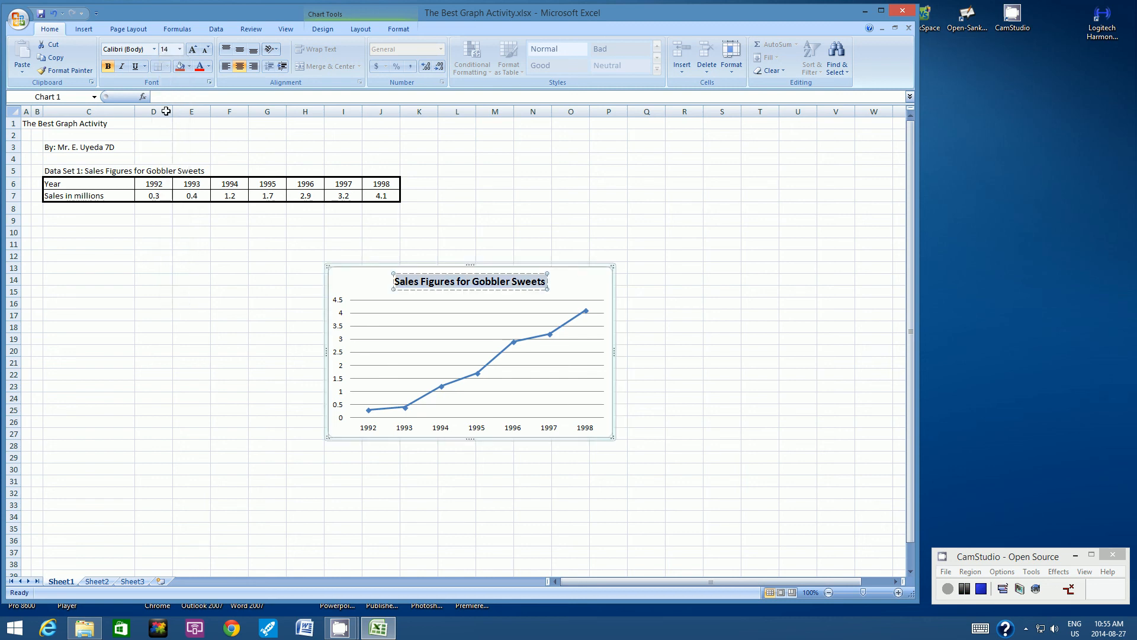
click(136, 66)
- Add a primary horizontal axis title below the axis reading "Year"
click(362, 29)
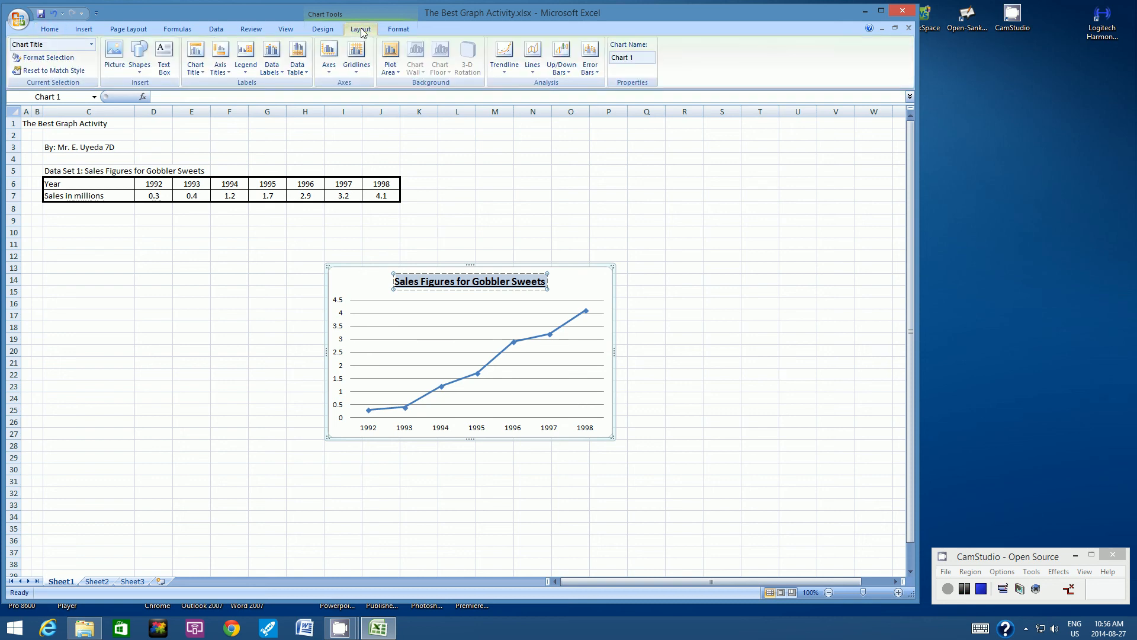
click(219, 70)
mouse_move(252, 87)
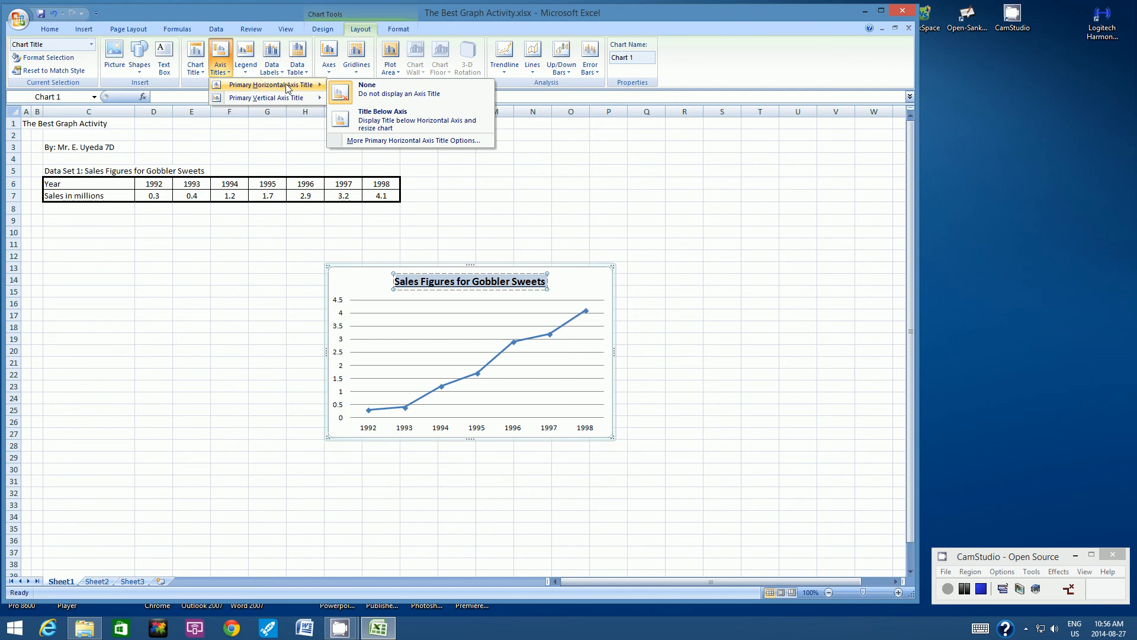
click(383, 121)
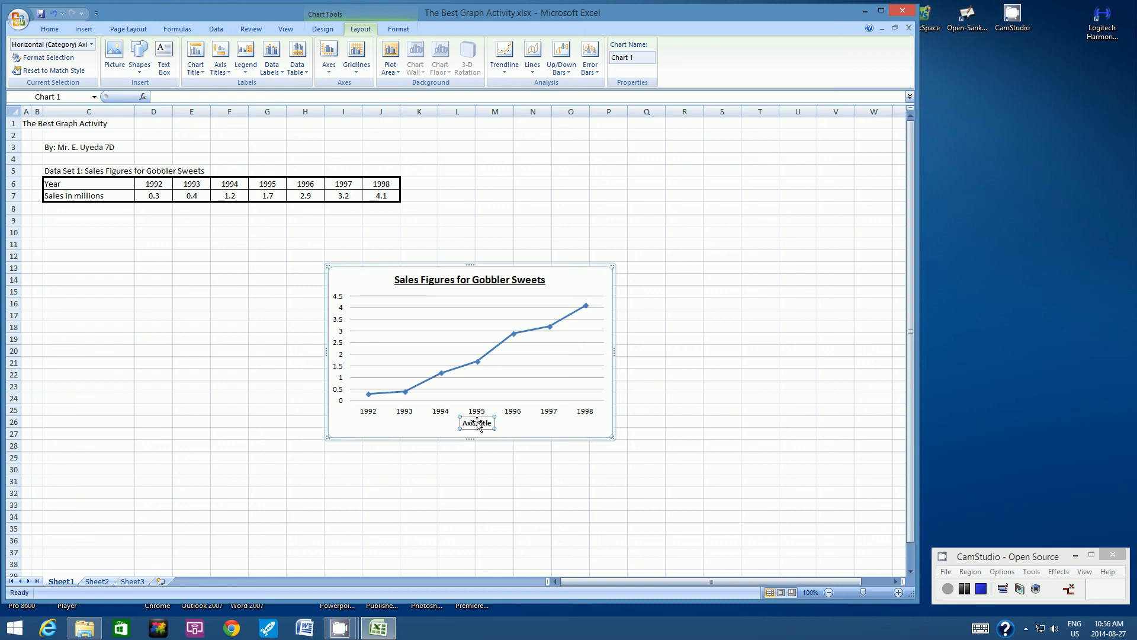
text(Year)
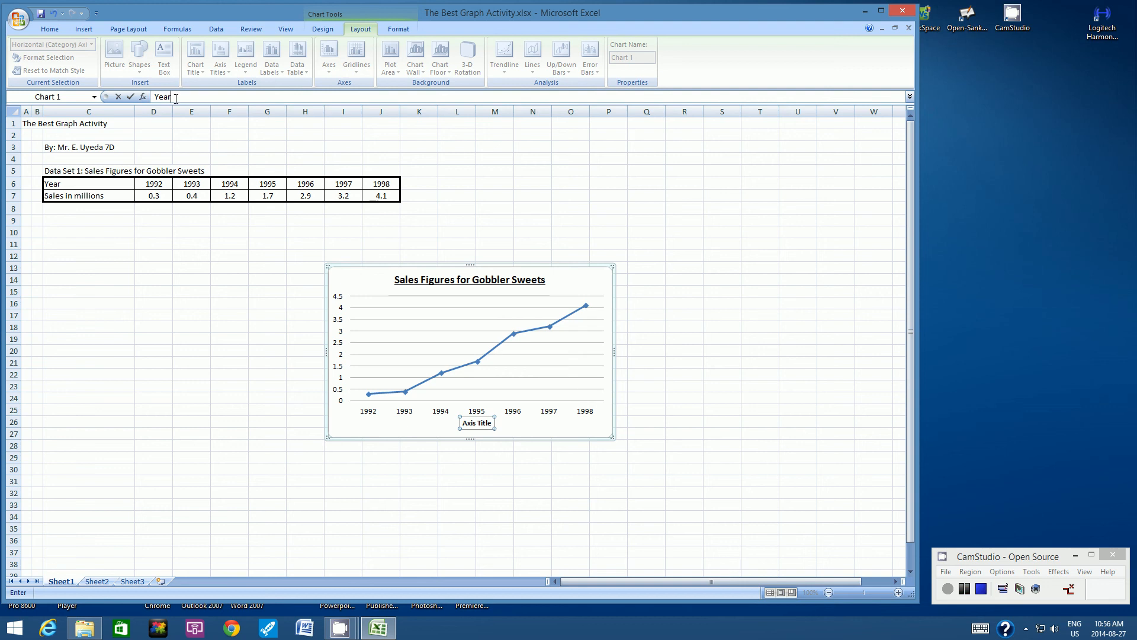
key(Return)
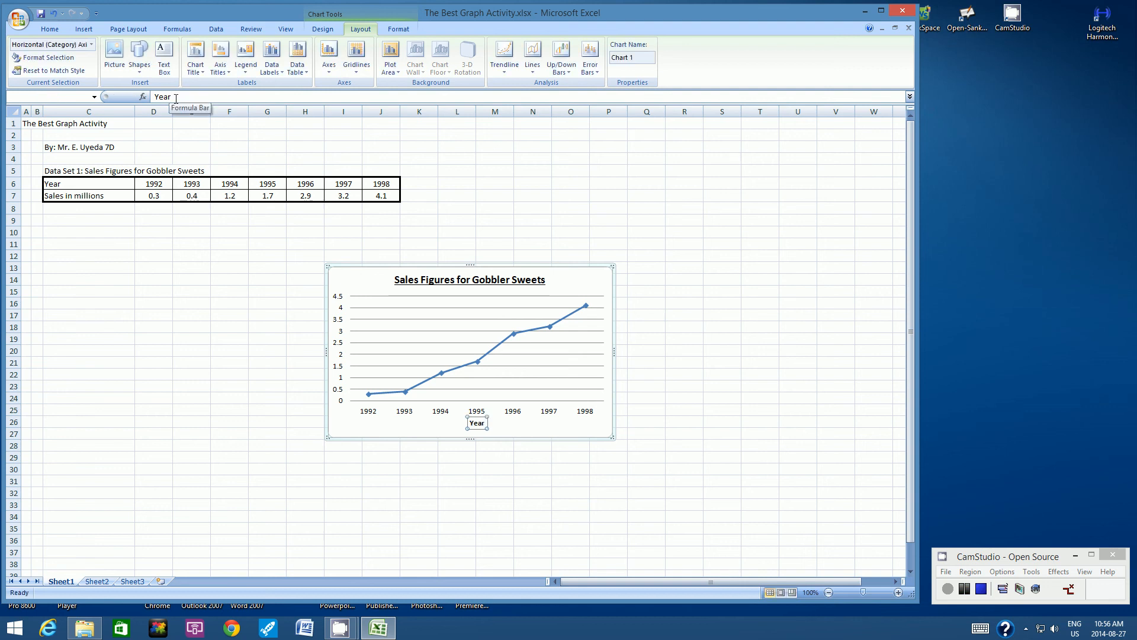
- Add a rotated primary vertical axis title reading "Sales (Millions)" and deselect the chart
click(220, 71)
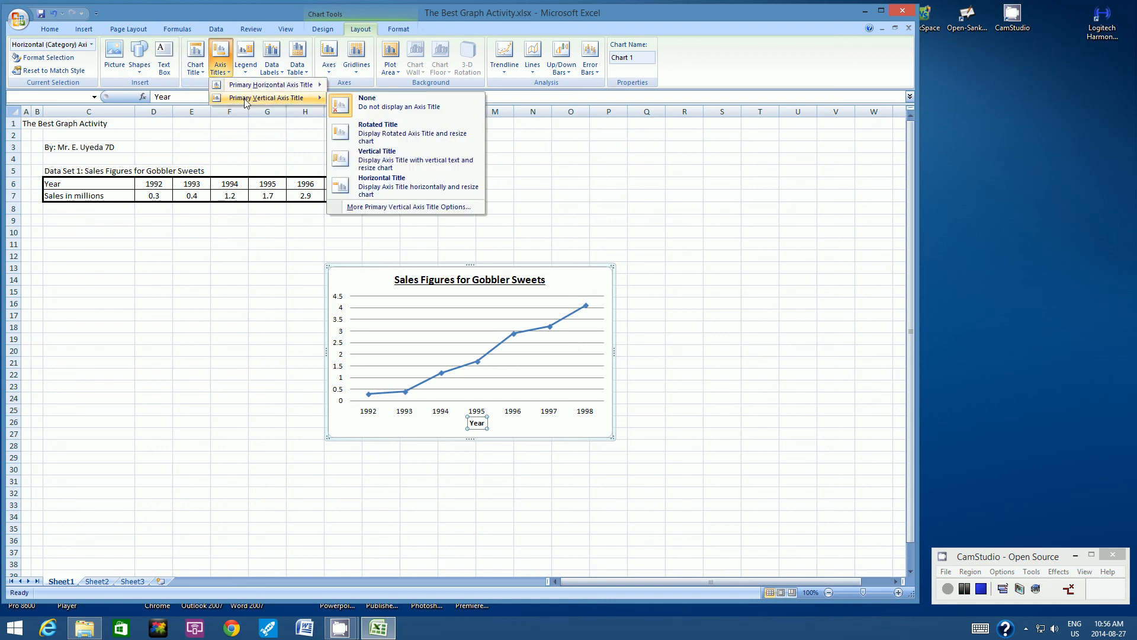
click(417, 137)
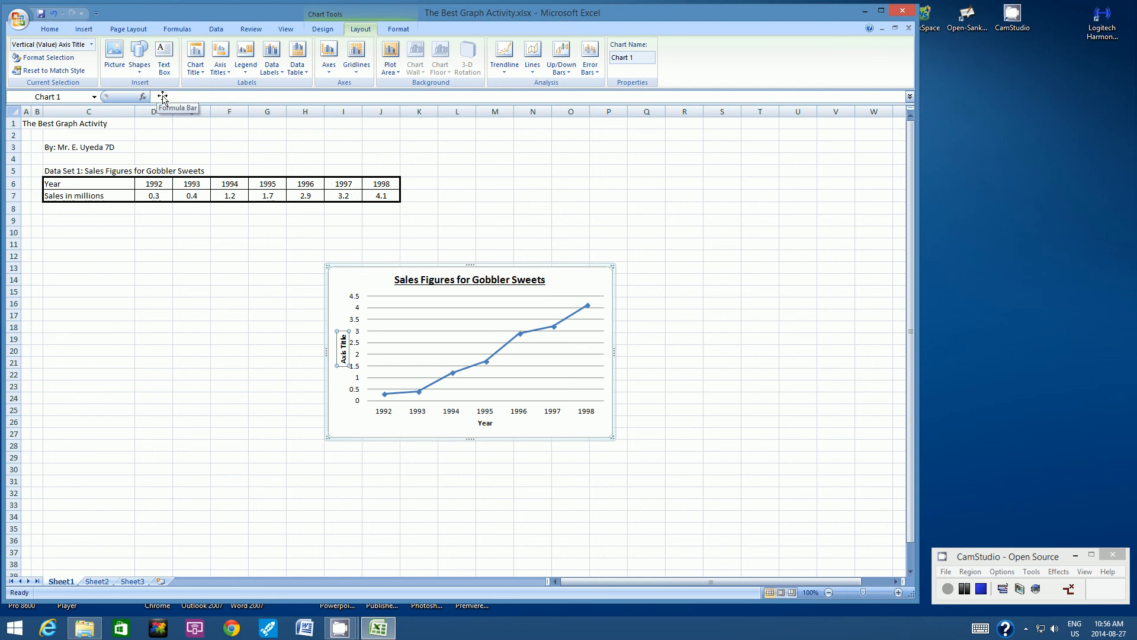
text(Sales)
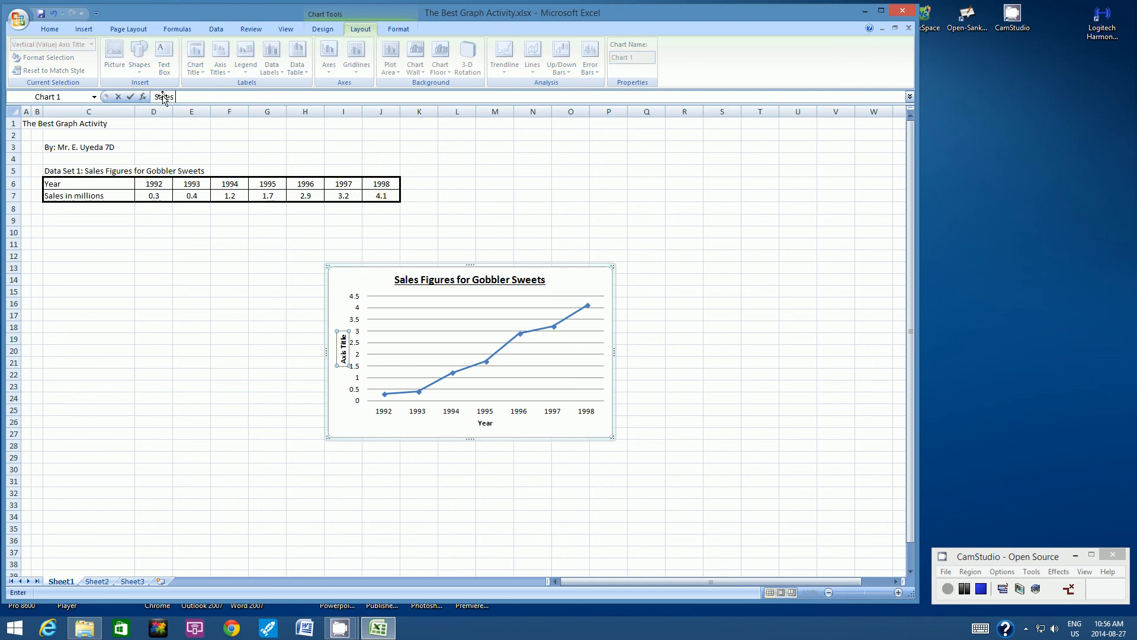
text( (Millions))
key(Return)
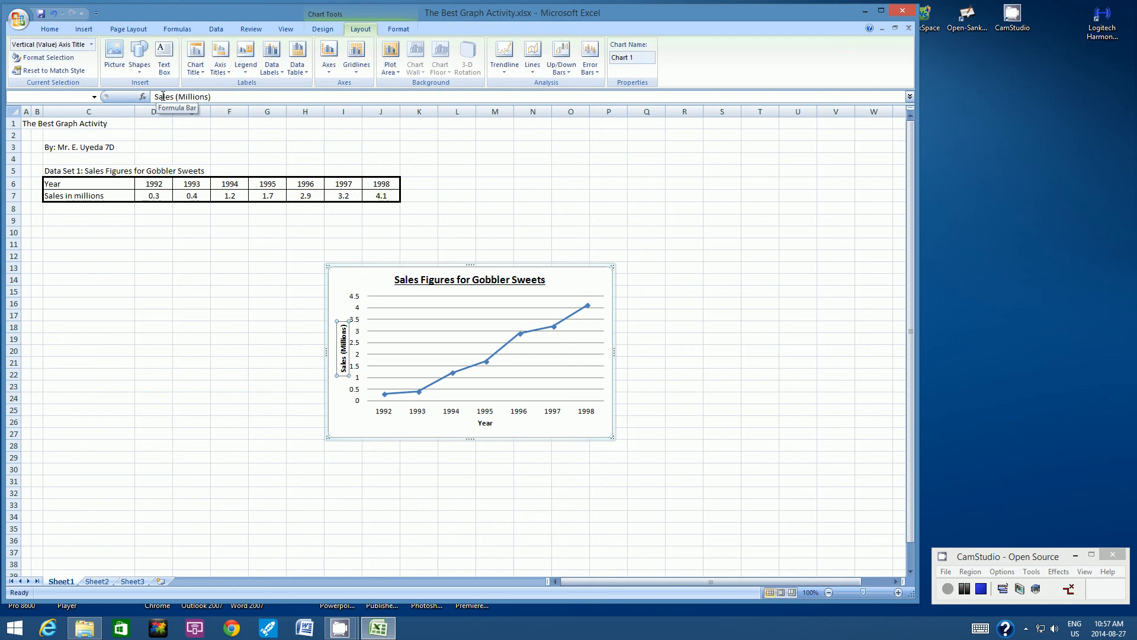
click(581, 231)
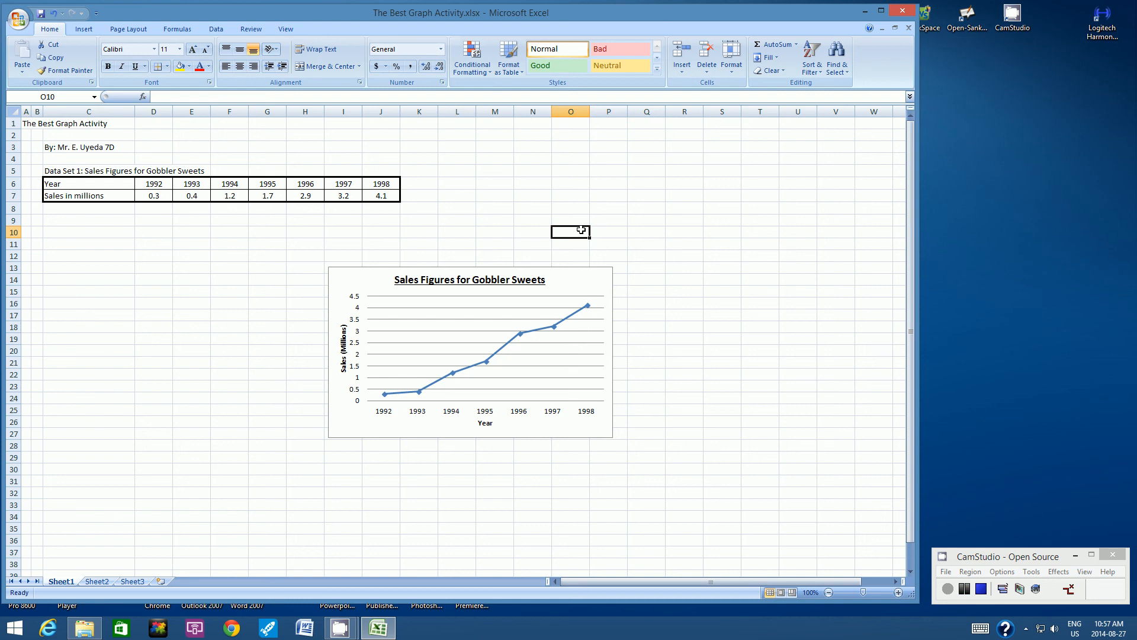
- Display primary horizontal minor gridlines on the sales line chart
click(369, 275)
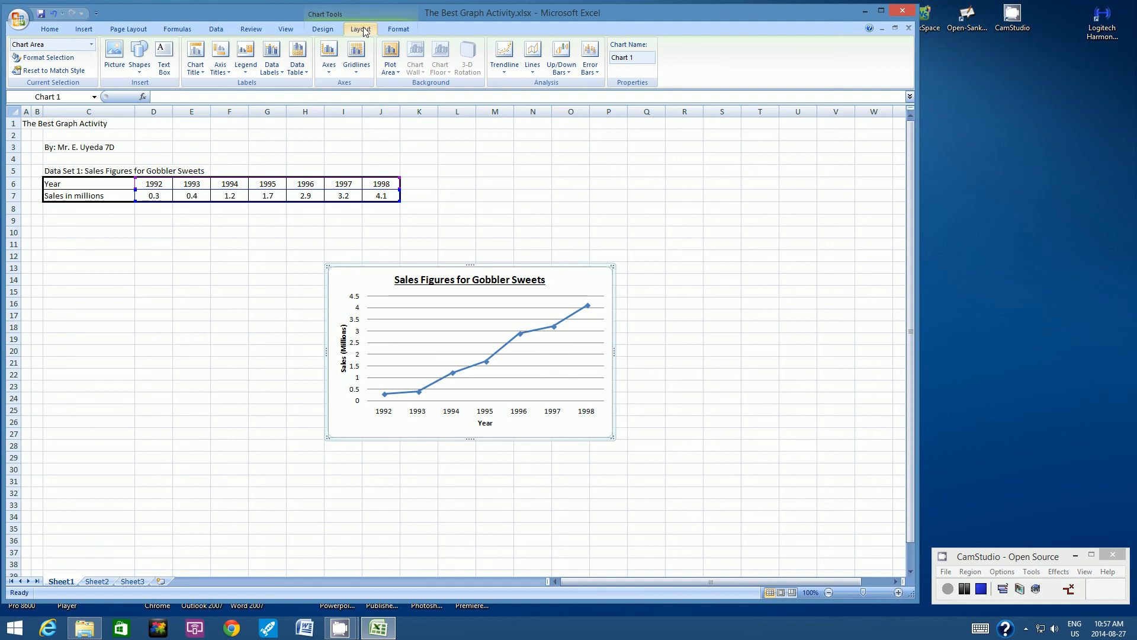
click(364, 66)
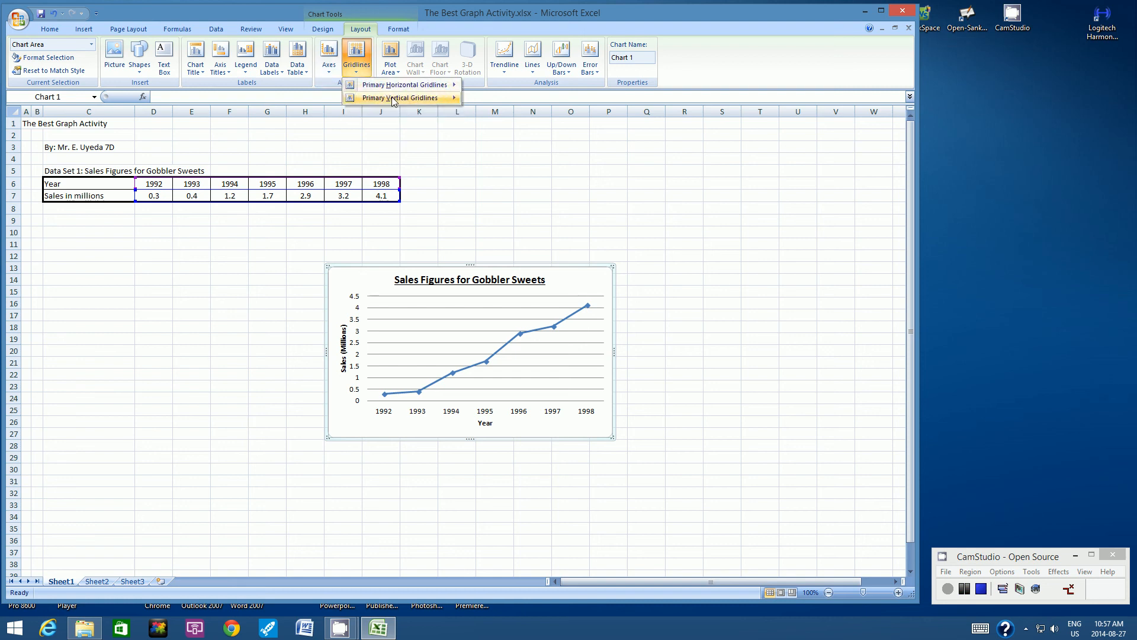
mouse_move(394, 100)
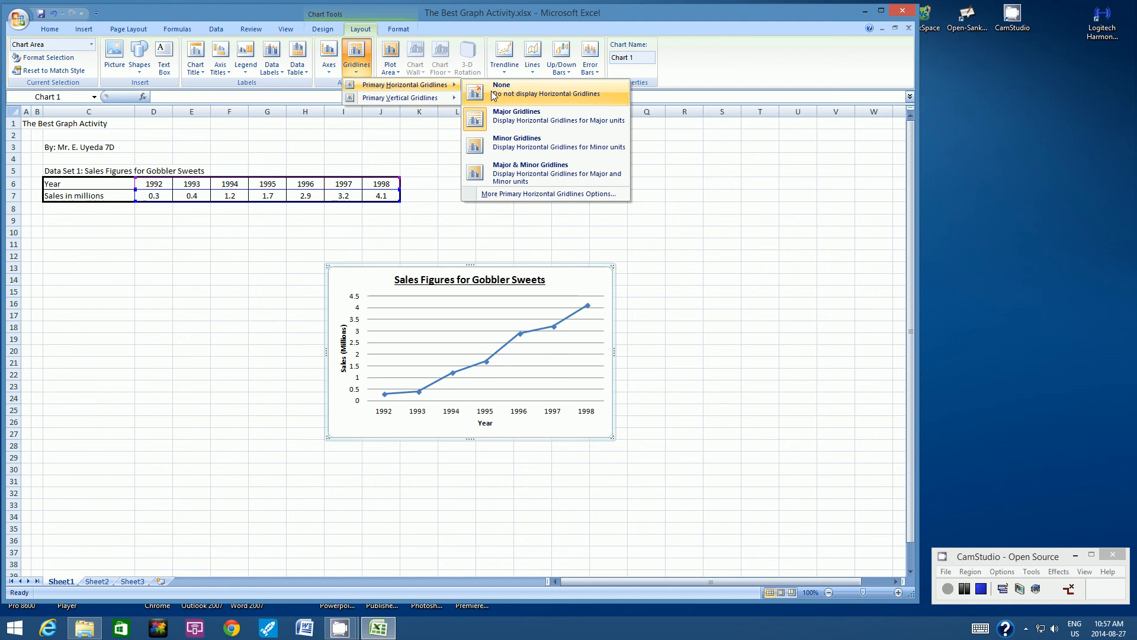
click(536, 145)
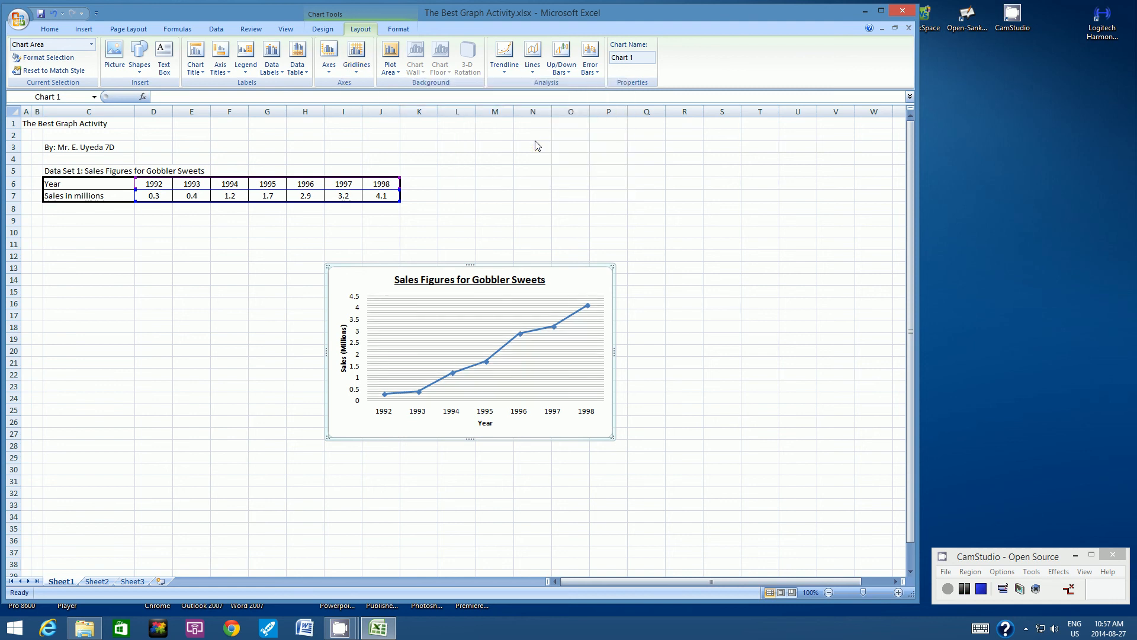
- Display primary horizontal major gridlines and primary vertical minor gridlines on the sales line chart
click(361, 69)
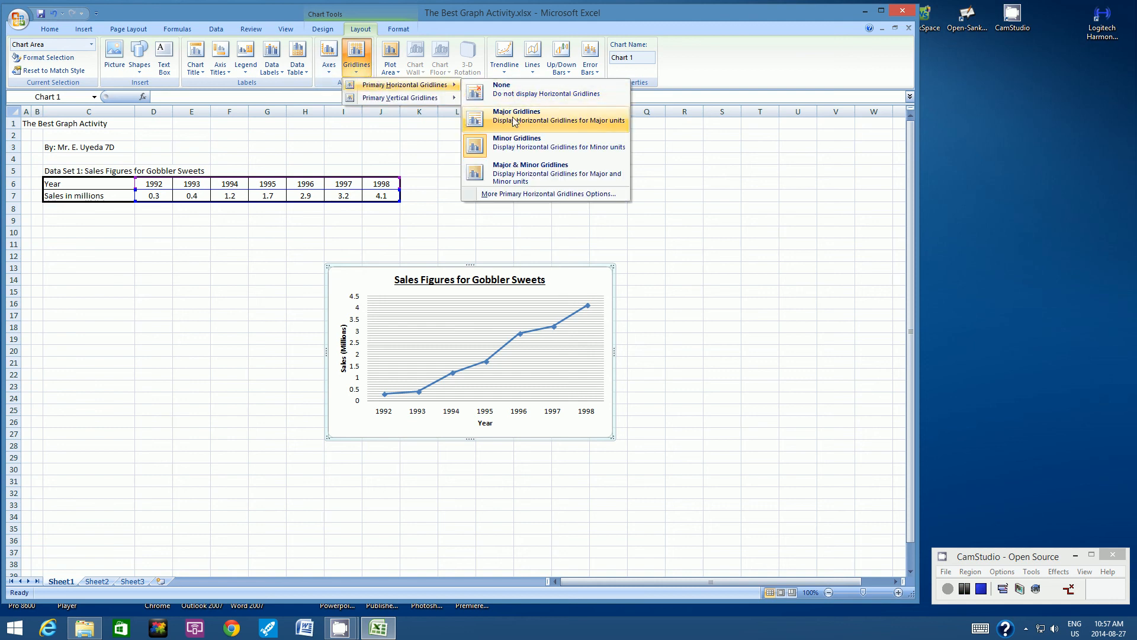
click(513, 121)
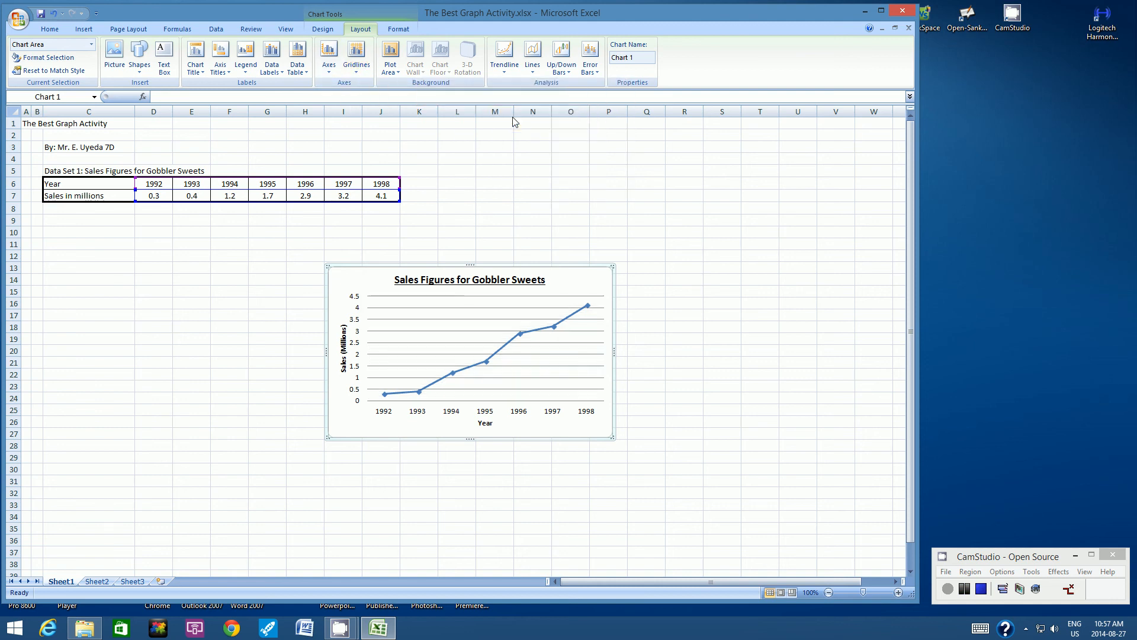
click(356, 65)
mouse_move(385, 98)
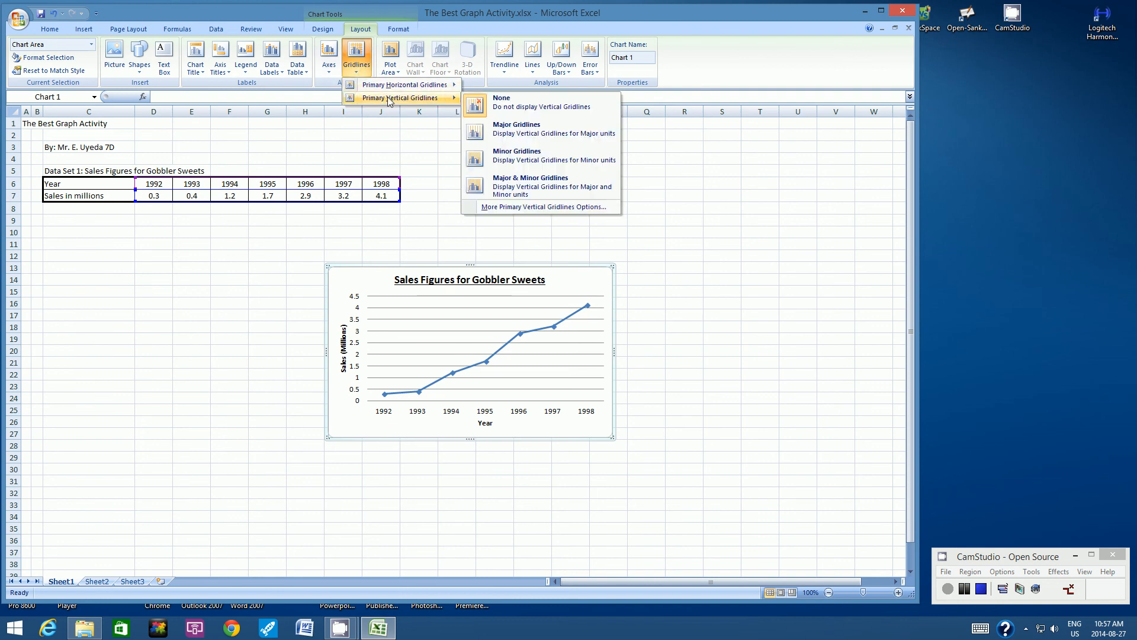
click(550, 161)
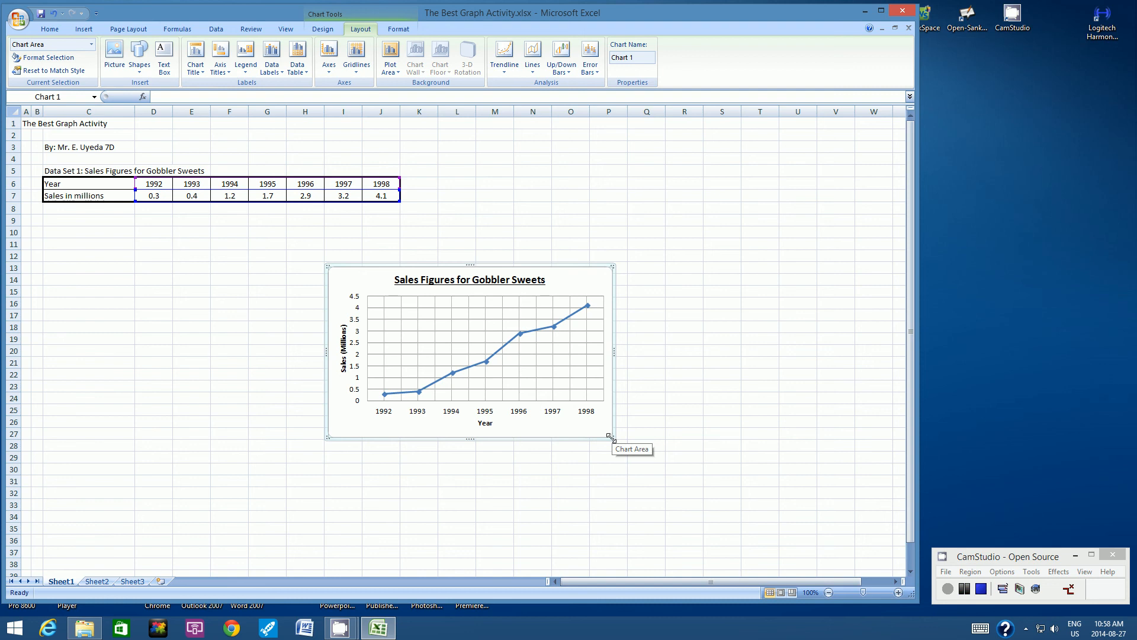
- Shrink the line chart and move it beneath the table, with its upper edge in row 9 starting in column C, and deselect it
drag(609, 437, 564, 422)
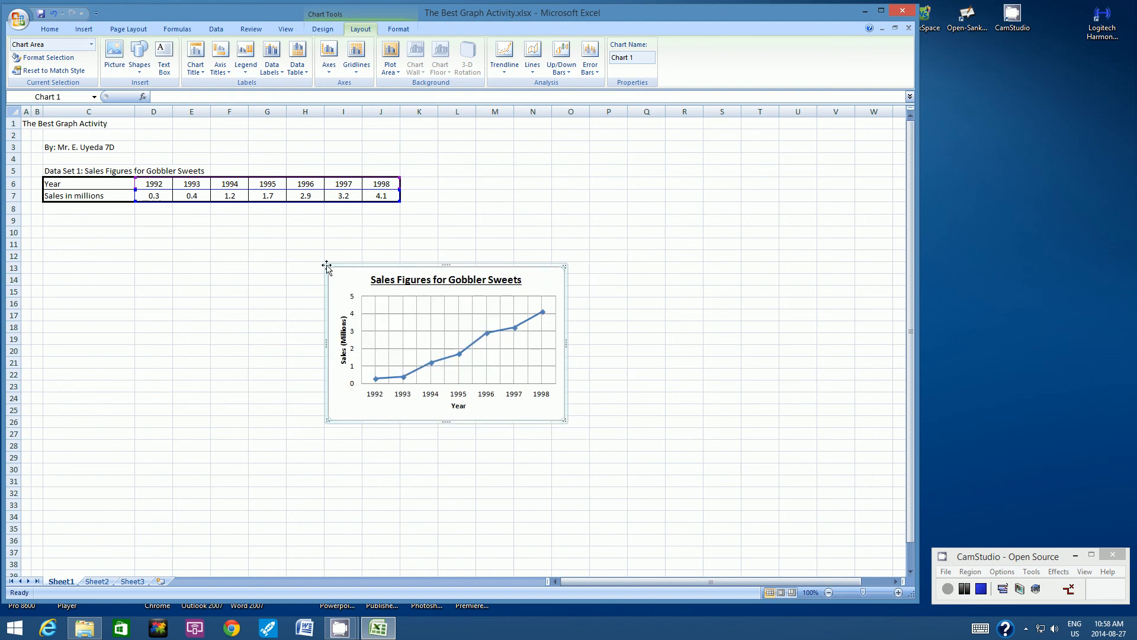
drag(329, 268, 232, 248)
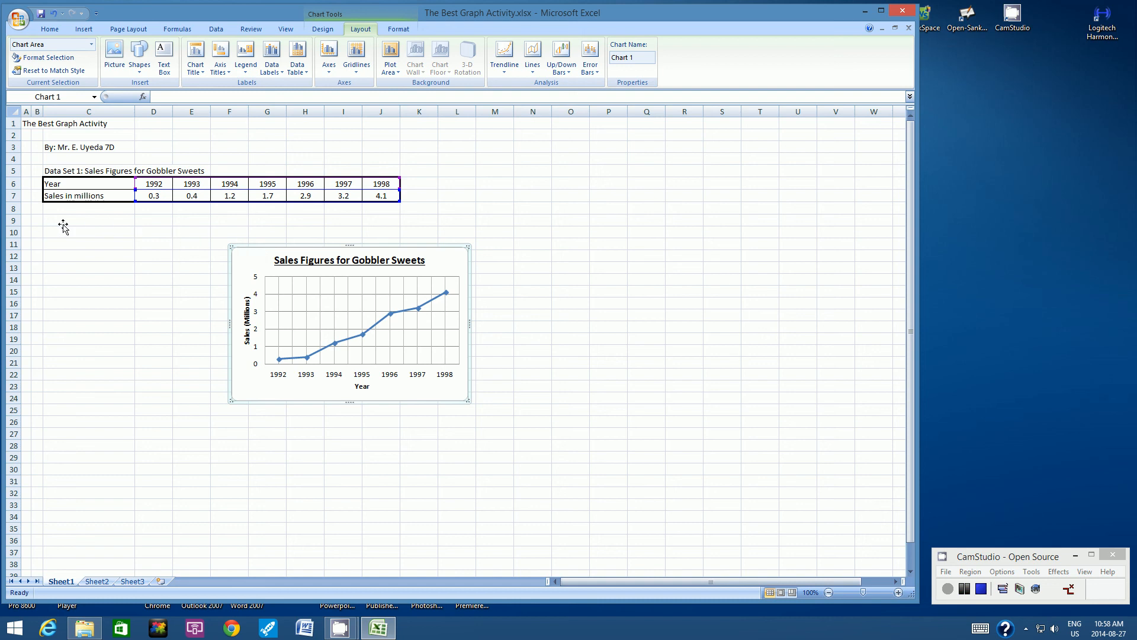
drag(257, 253, 47, 228)
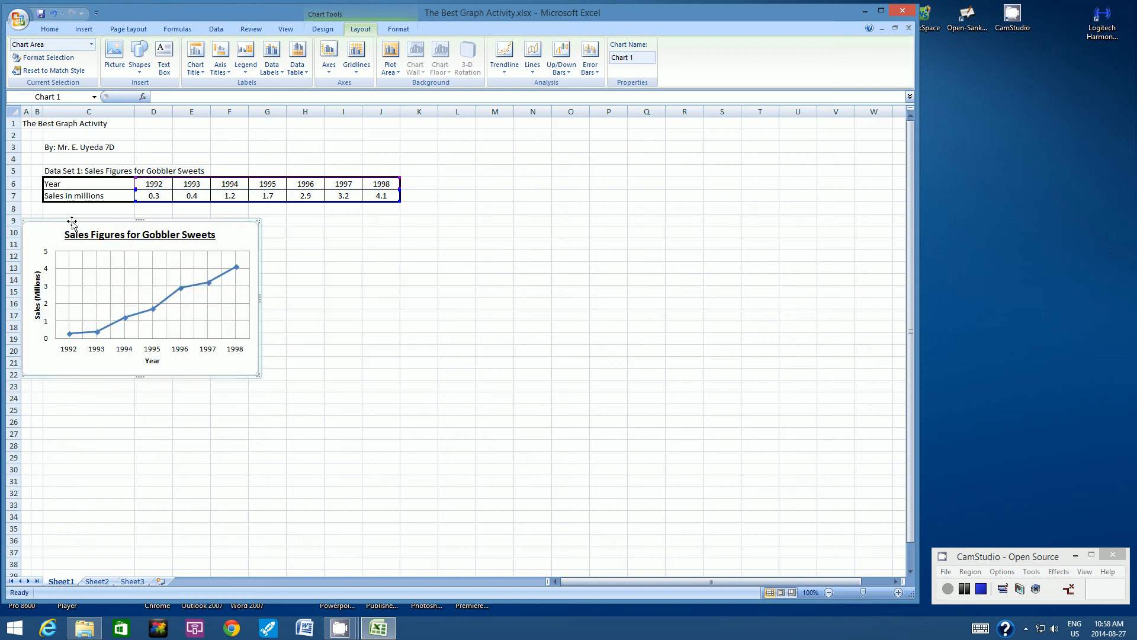
drag(56, 224, 73, 225)
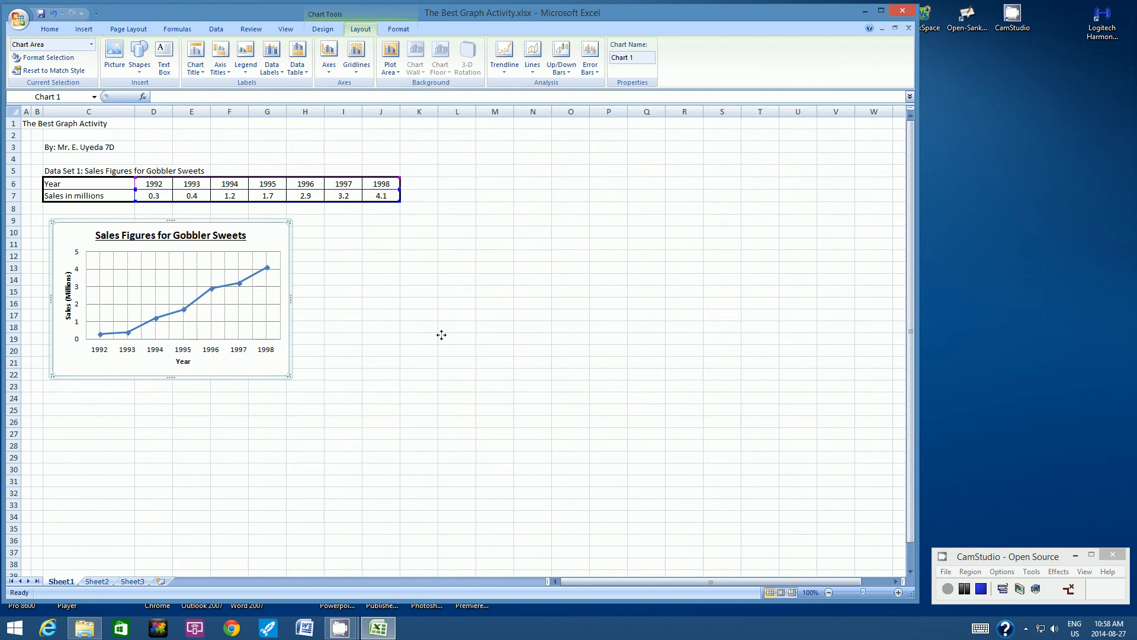
click(342, 222)
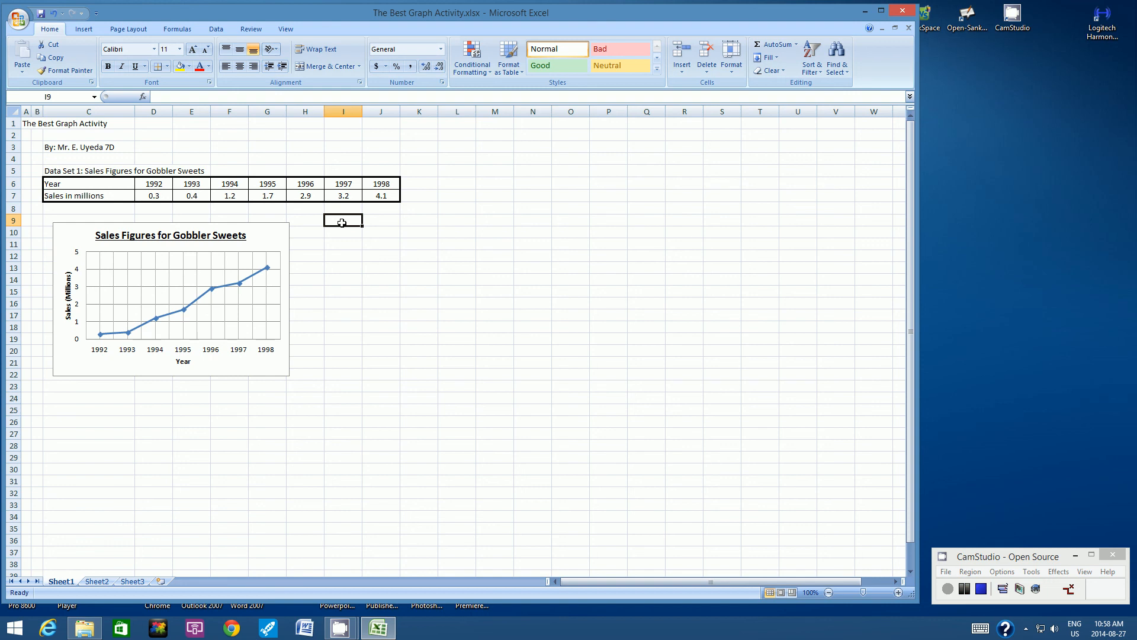
- Insert a 2-D clustered column chart with cell I9 selected
click(83, 30)
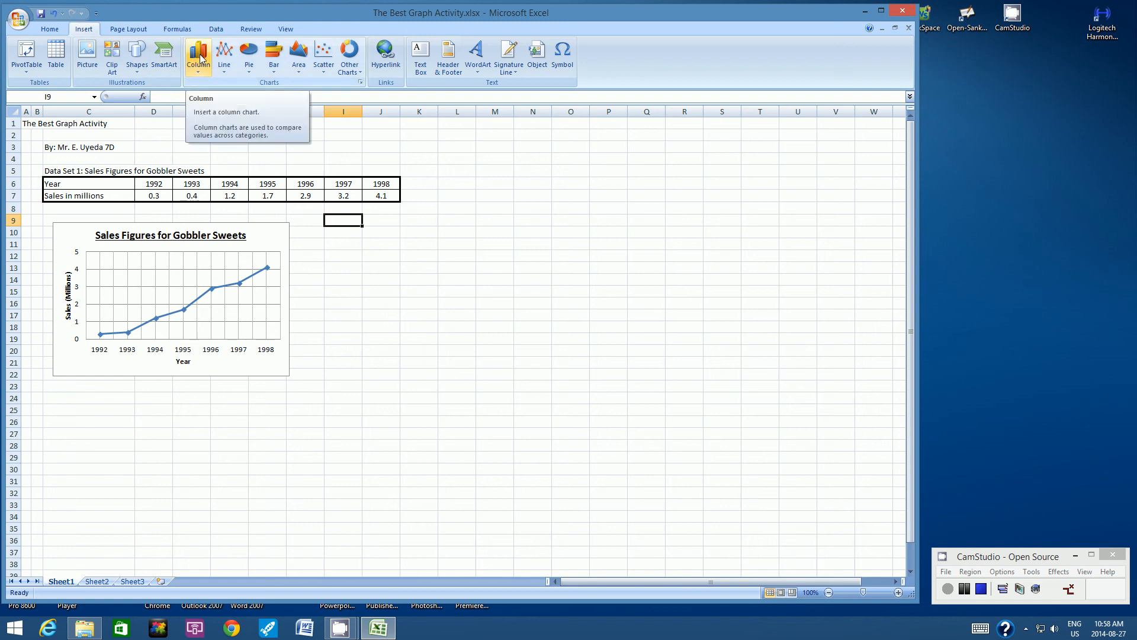
click(202, 58)
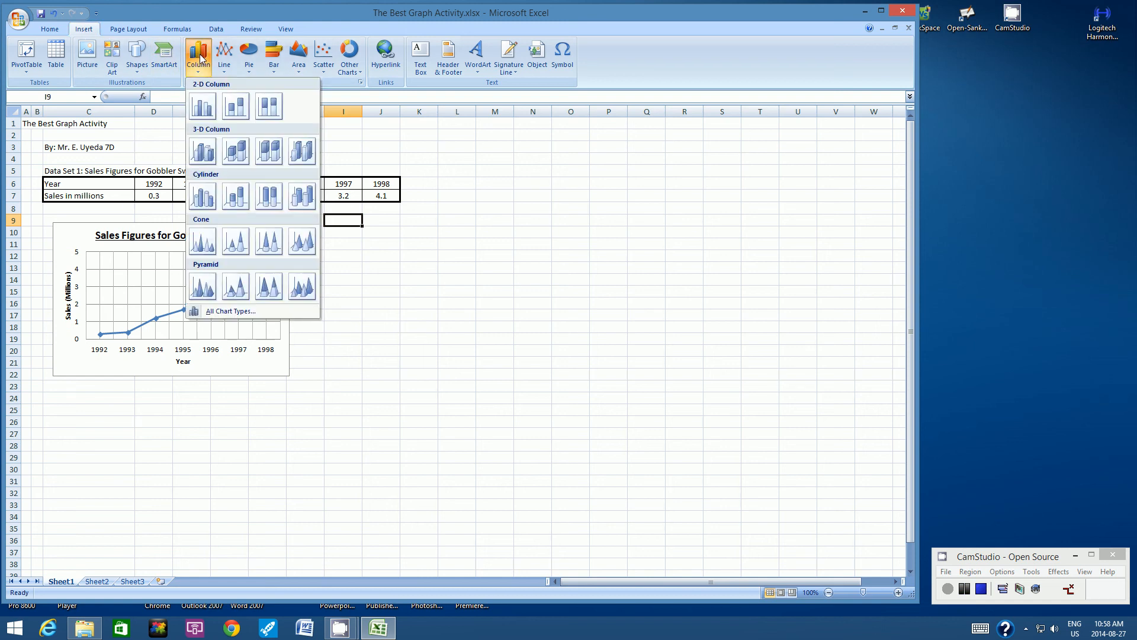
click(204, 106)
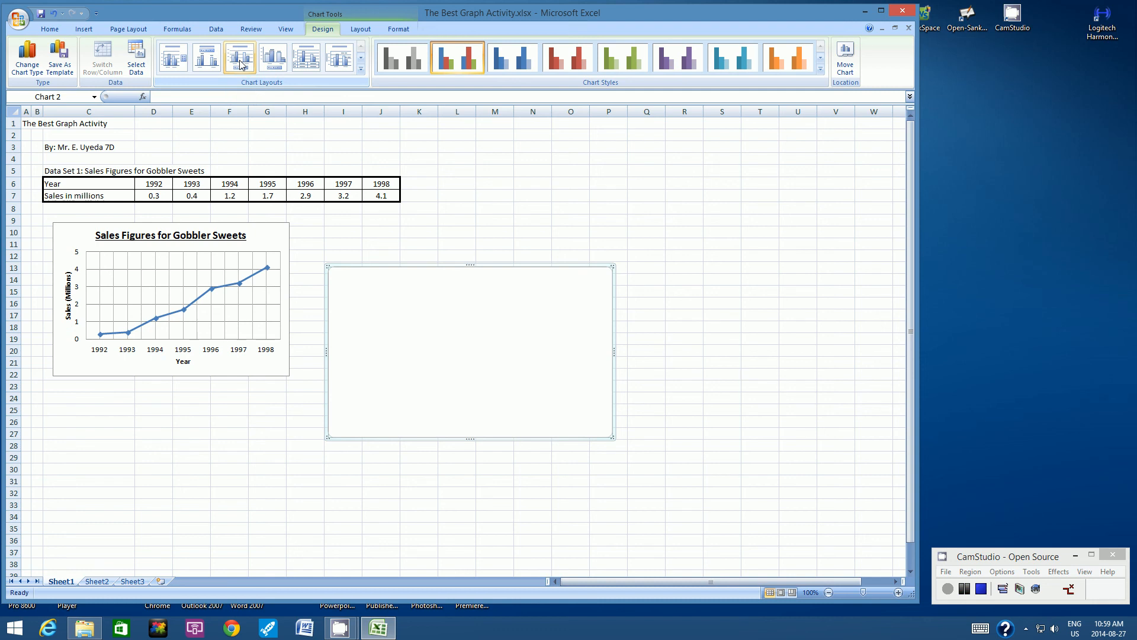
- Set the column chart's data range to the sales values in D7:J7
right_click(371, 303)
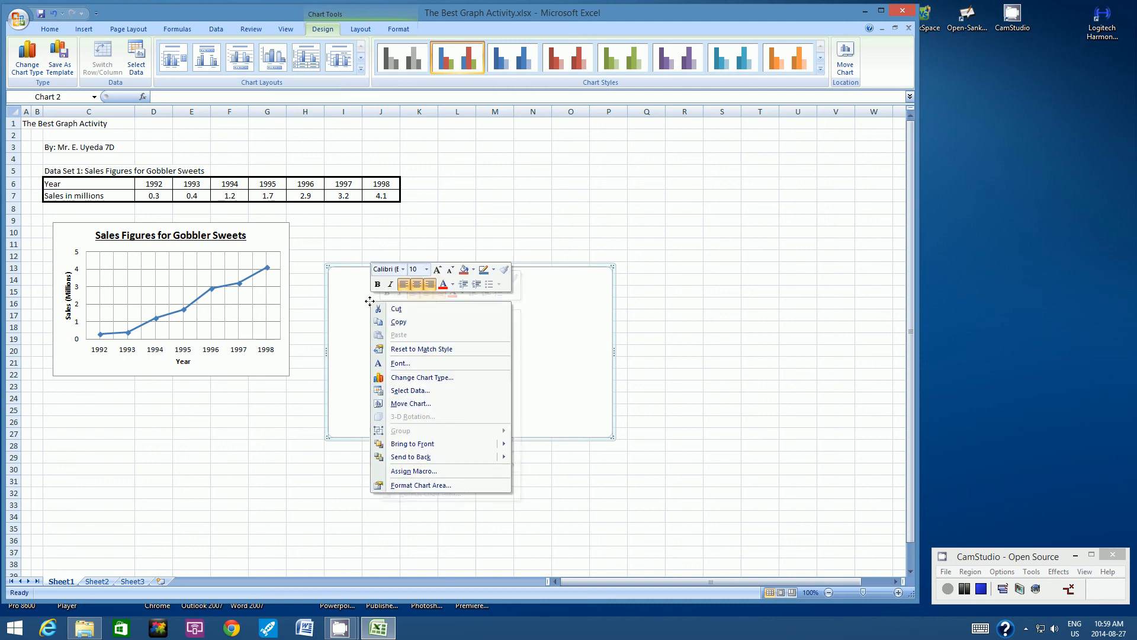
click(402, 391)
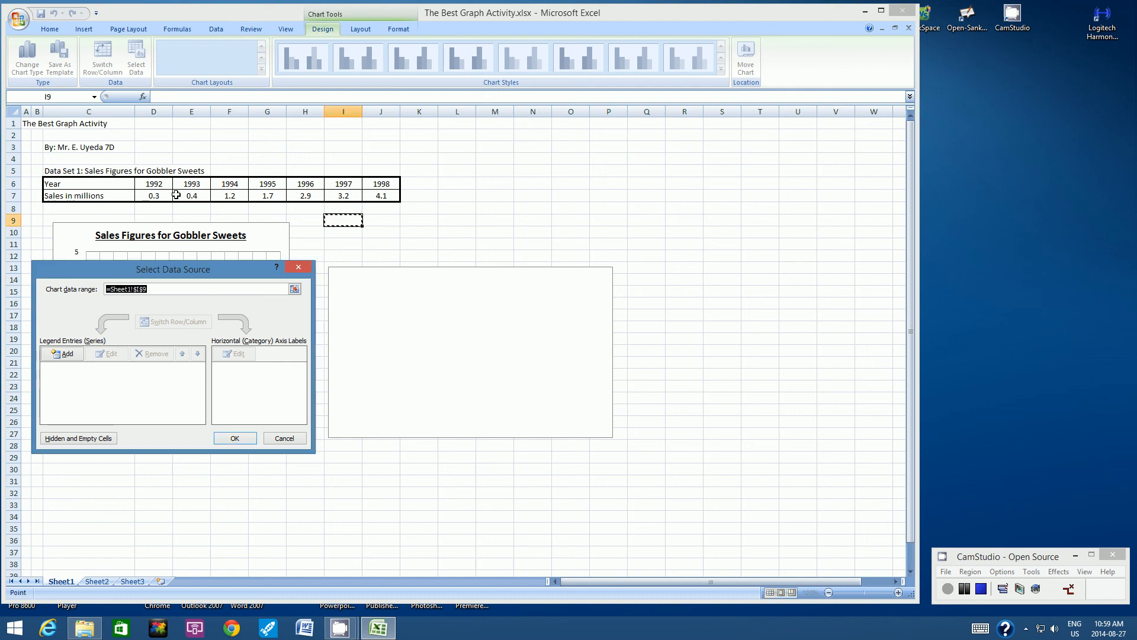
drag(153, 196, 385, 197)
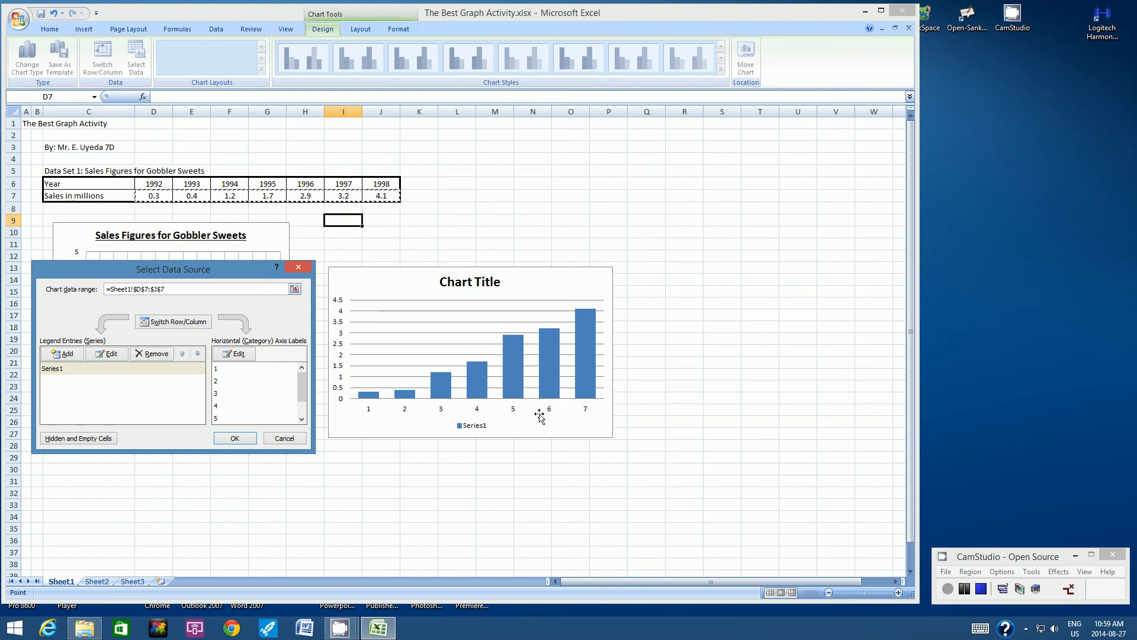
- Set the column chart's horizontal axis labels to the years in D6:J6 and accept the data source
click(234, 354)
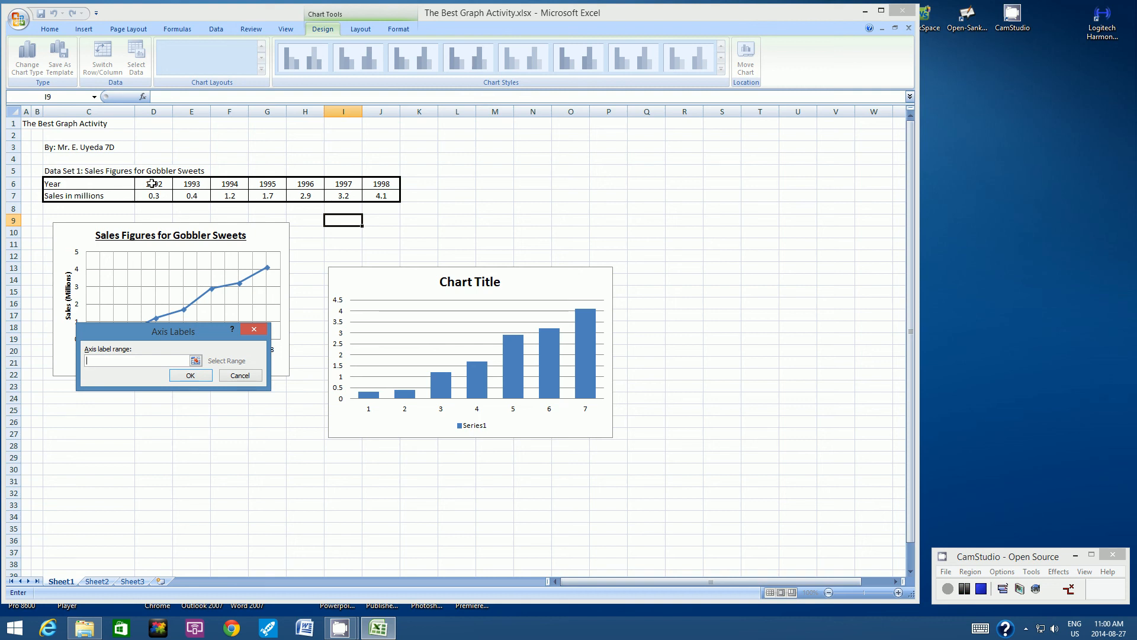
drag(153, 184, 381, 184)
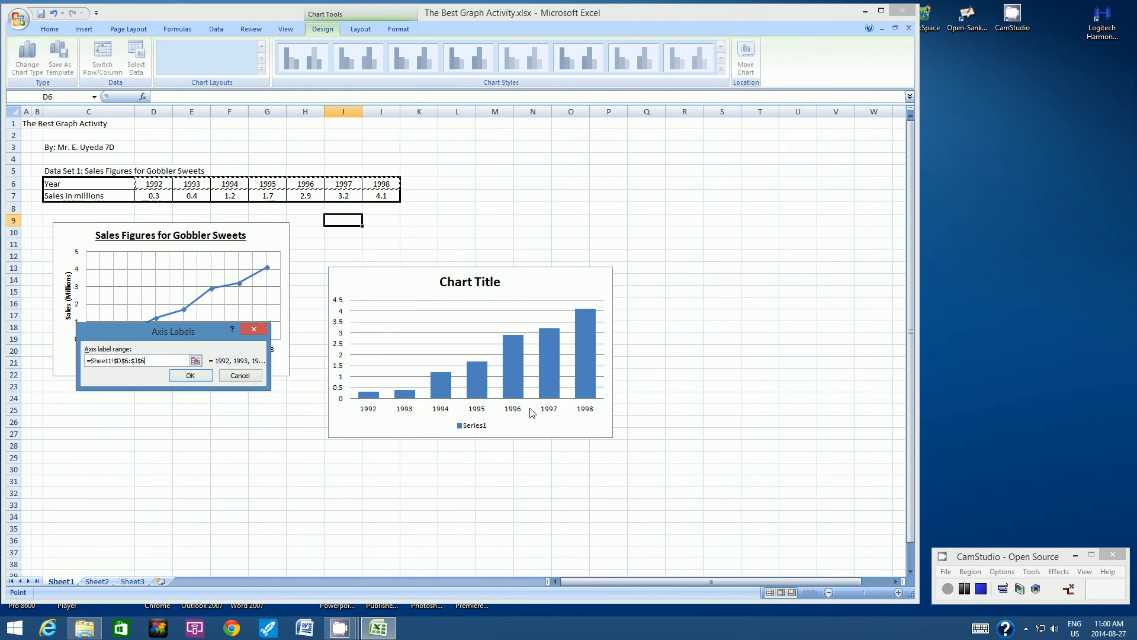
click(189, 376)
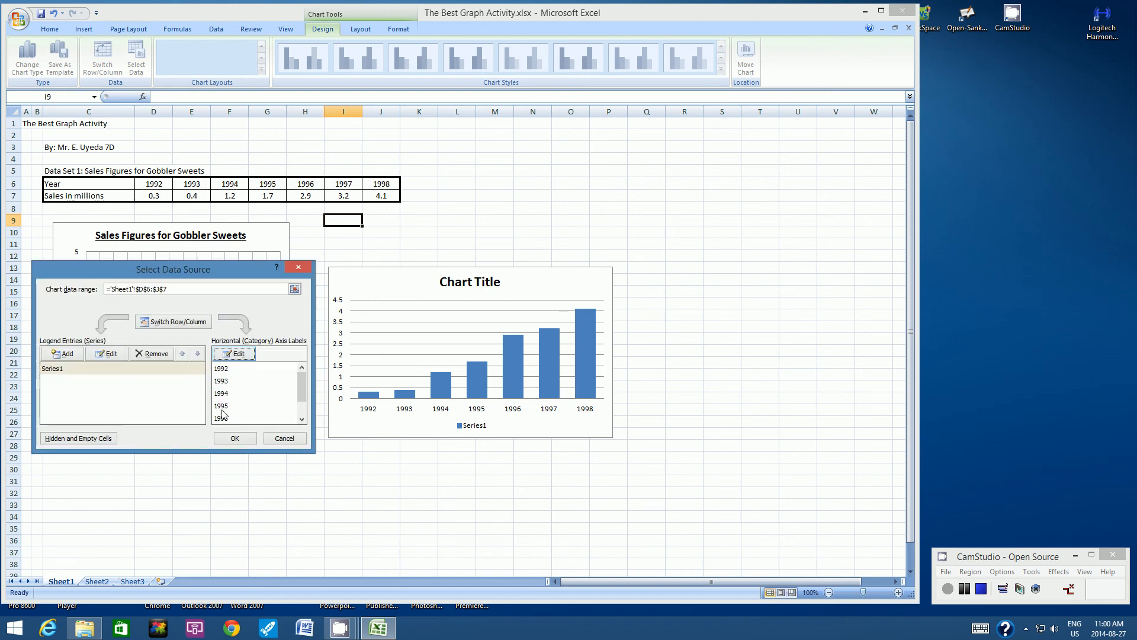
click(237, 439)
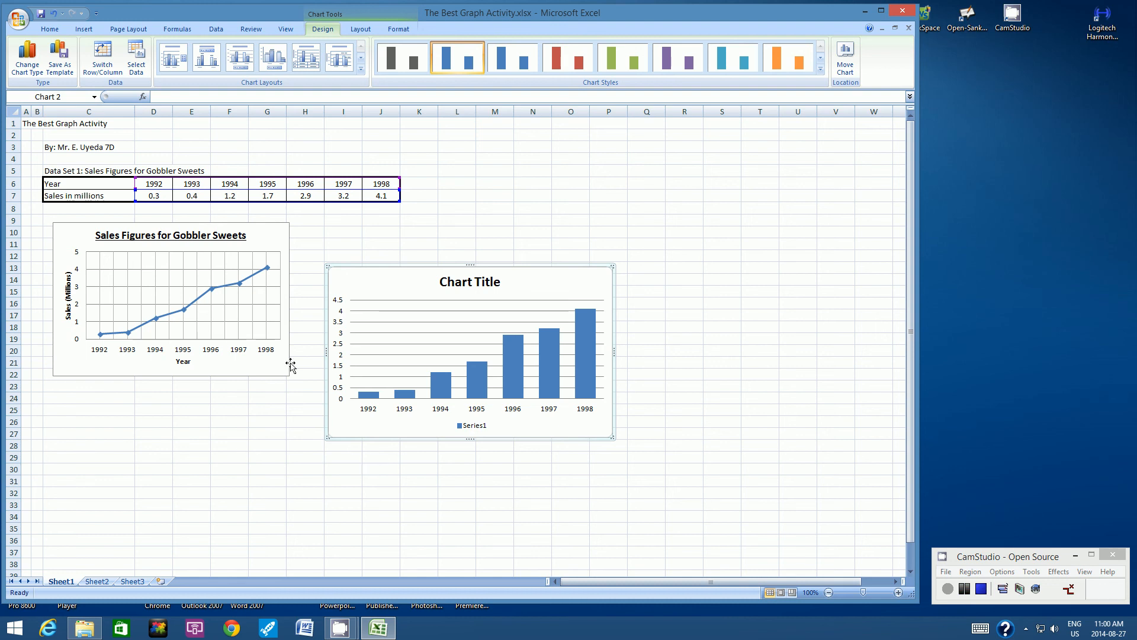
- Delete the column chart's legend and change its title to "Sales Figures for Gobbler Sweets"
click(474, 428)
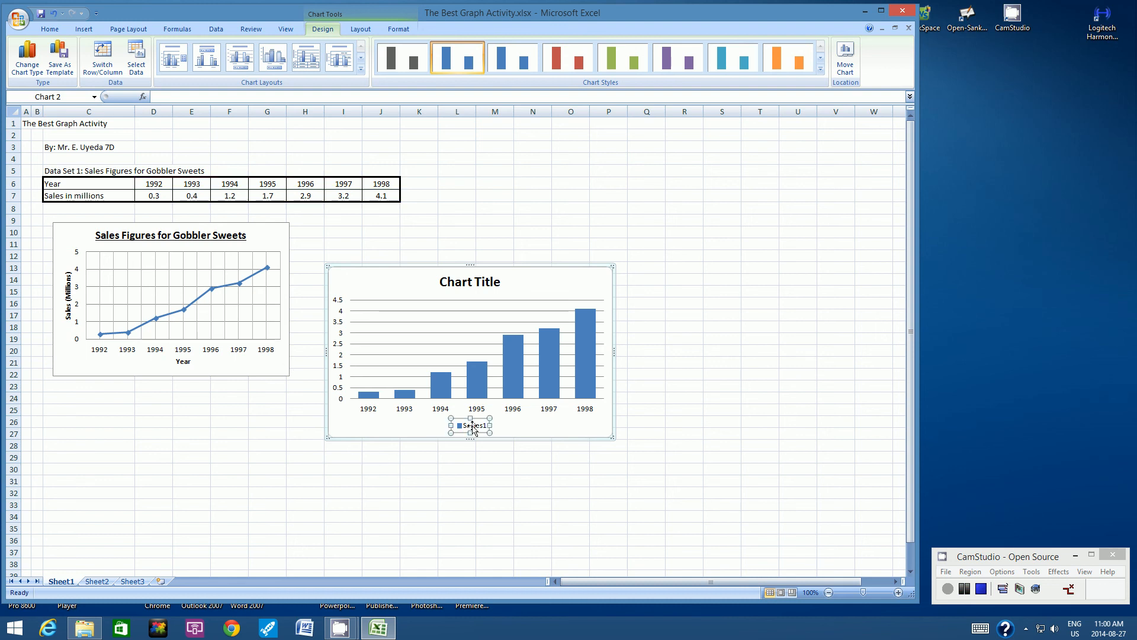
key(Delete)
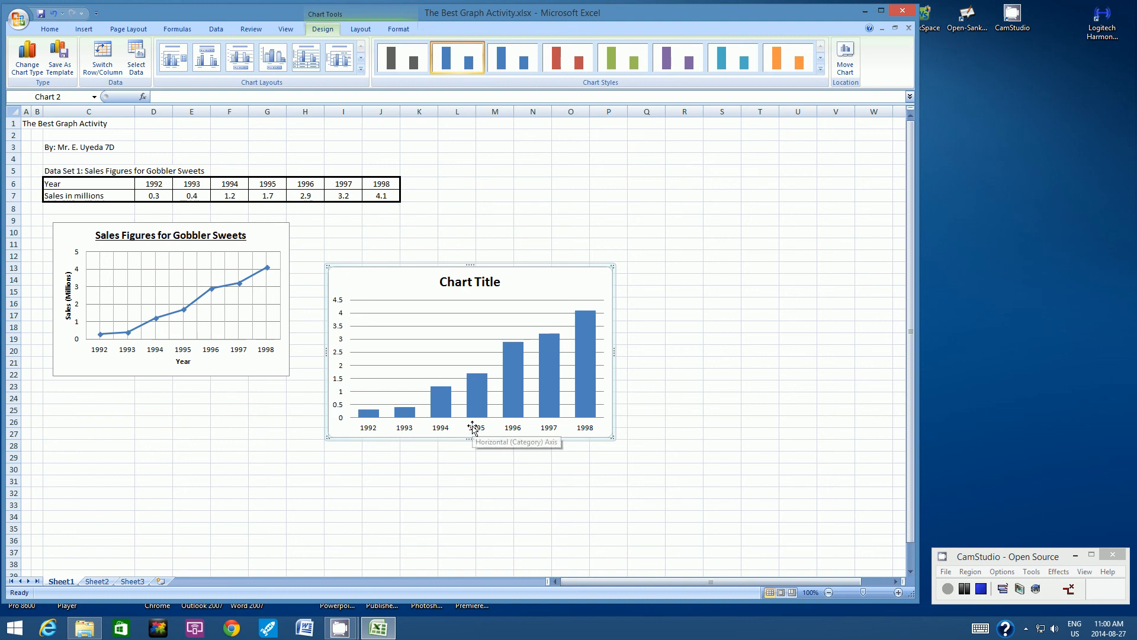
click(469, 285)
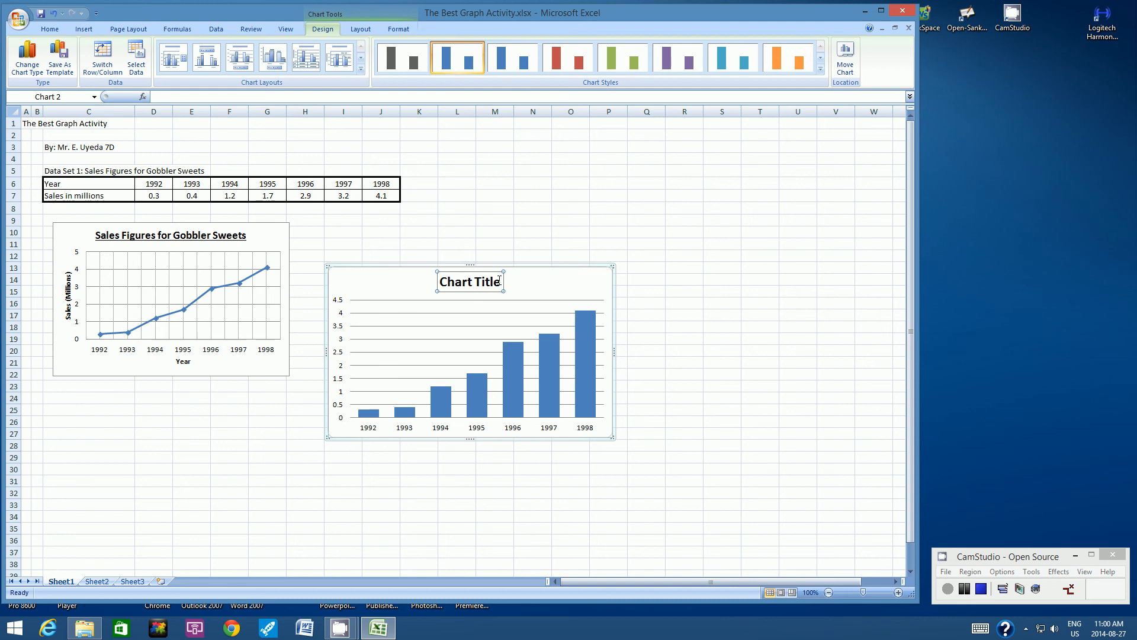
drag(501, 282, 453, 286)
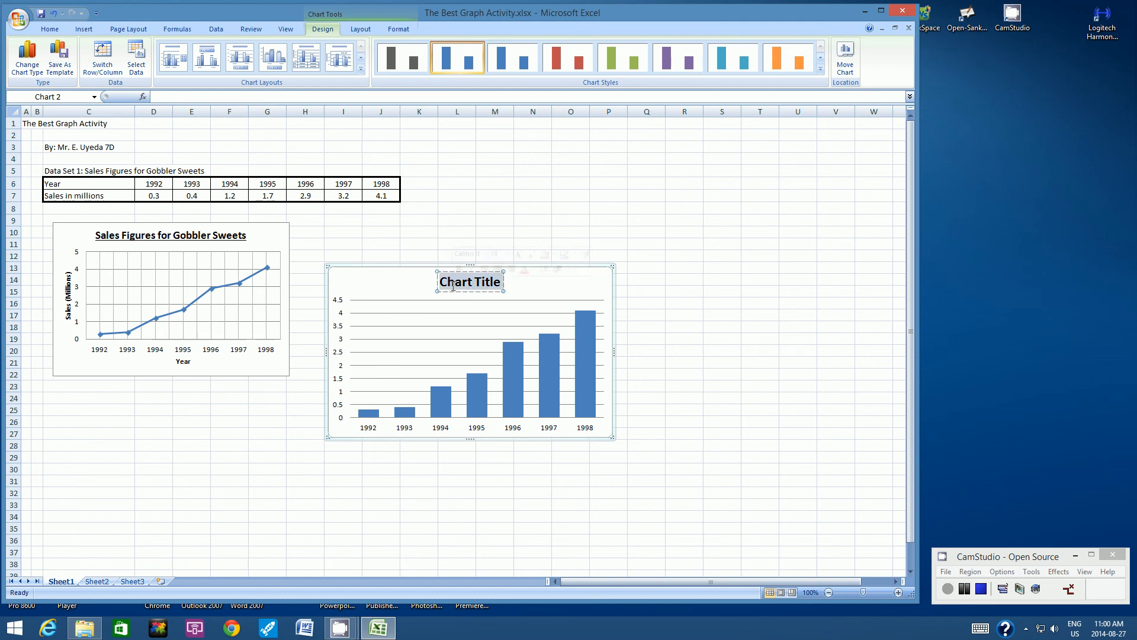
text(Sales Figu)
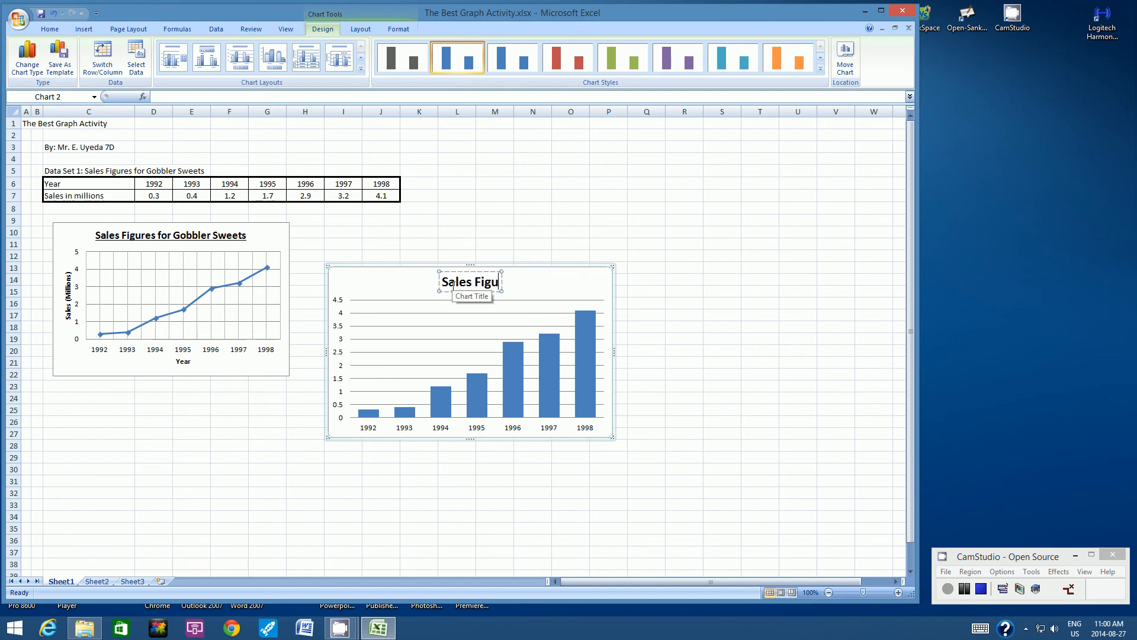
text(res for Gobbl)
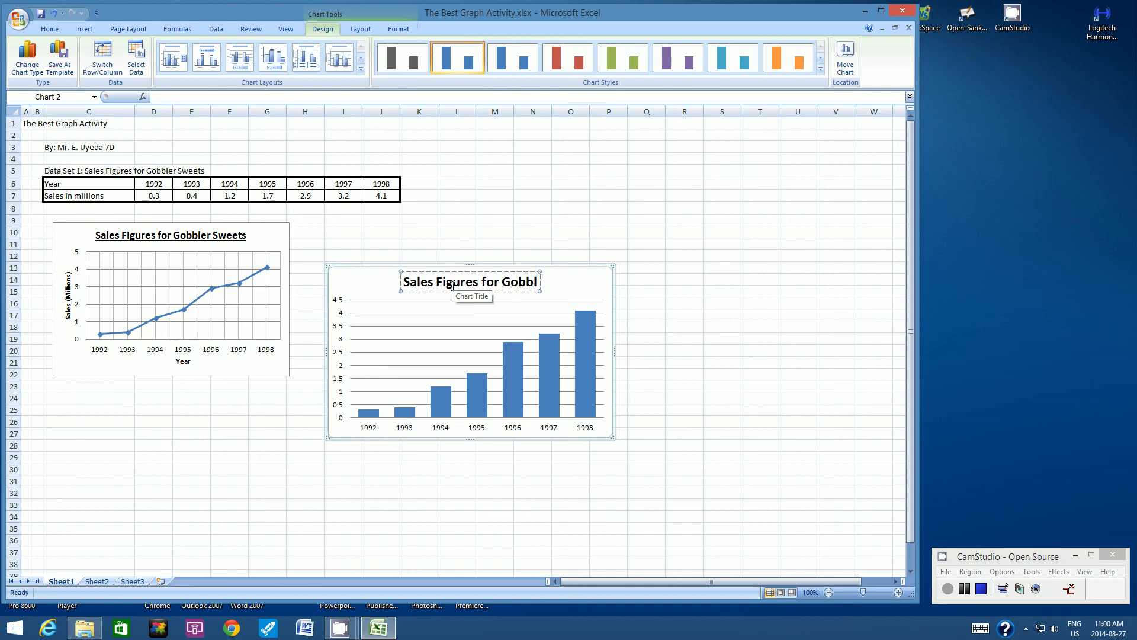
text(er Sweets)
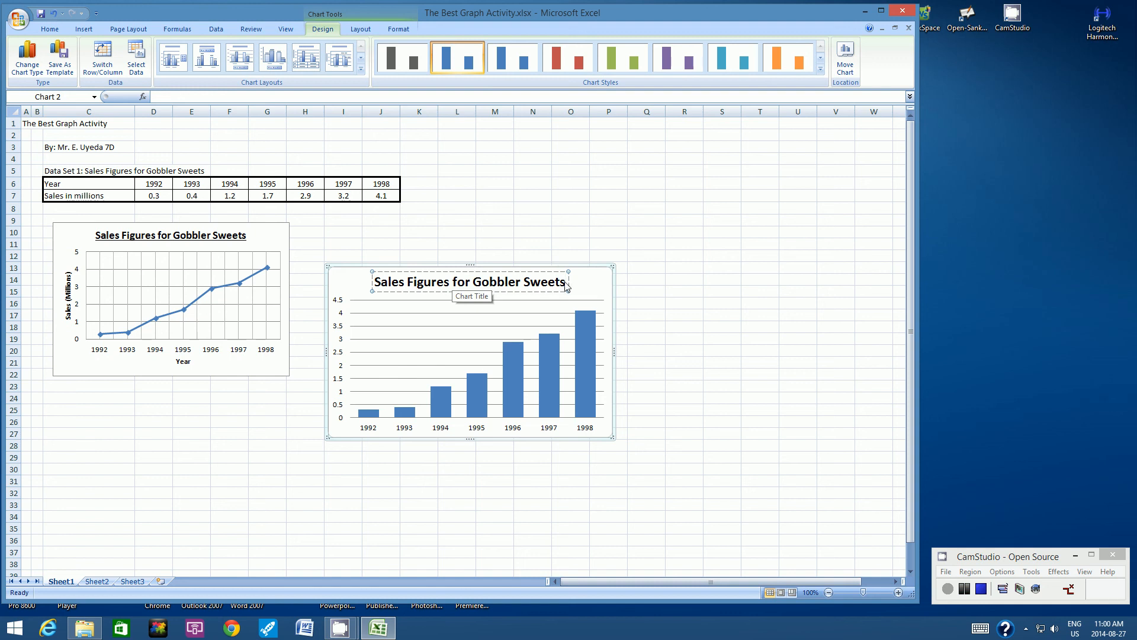
- Set the column chart title's font size to 14 and underline it
drag(568, 282, 393, 285)
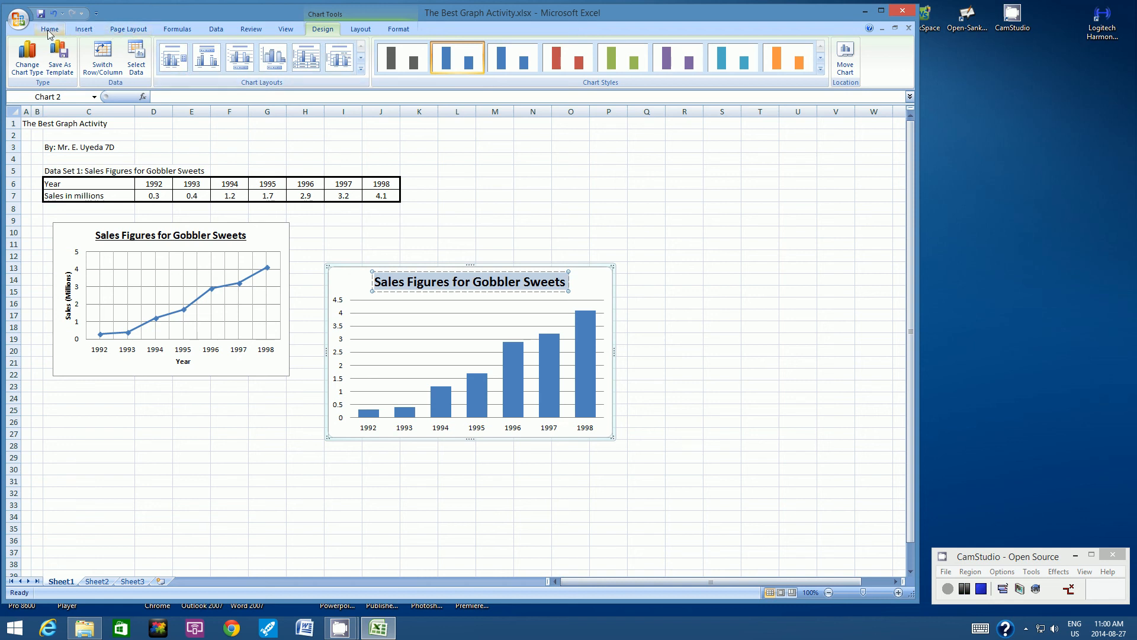
click(50, 29)
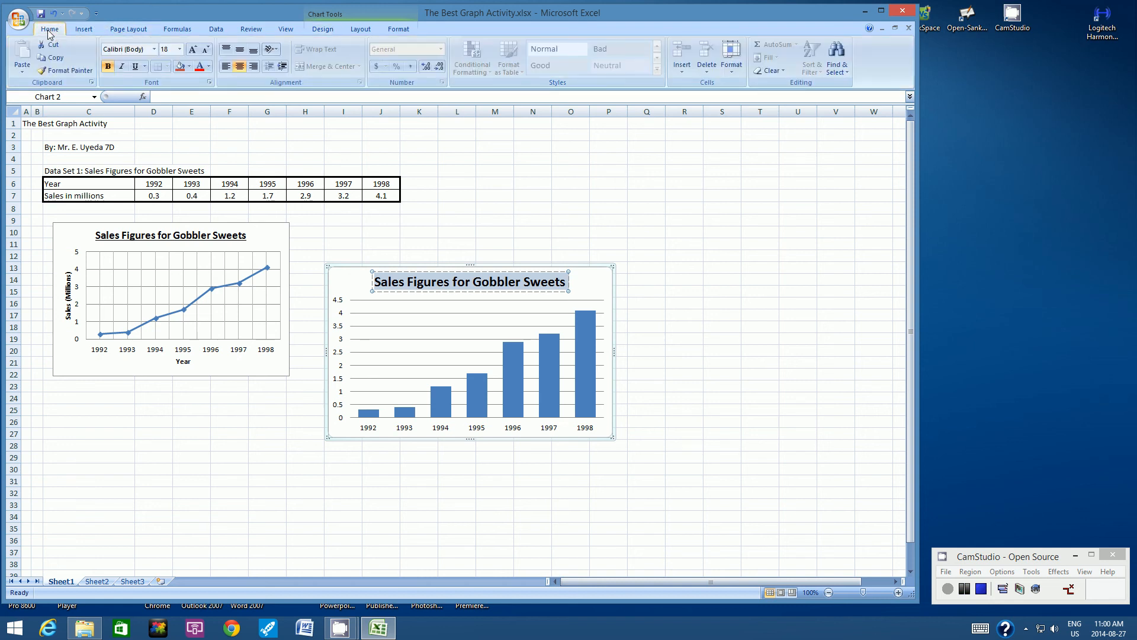
click(180, 51)
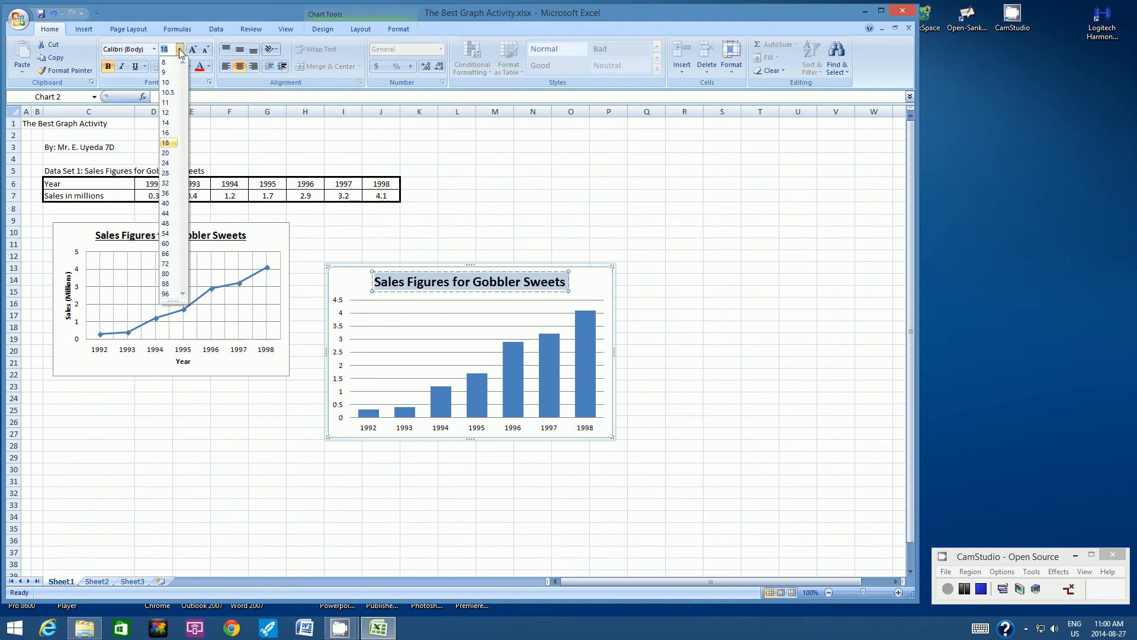
click(167, 123)
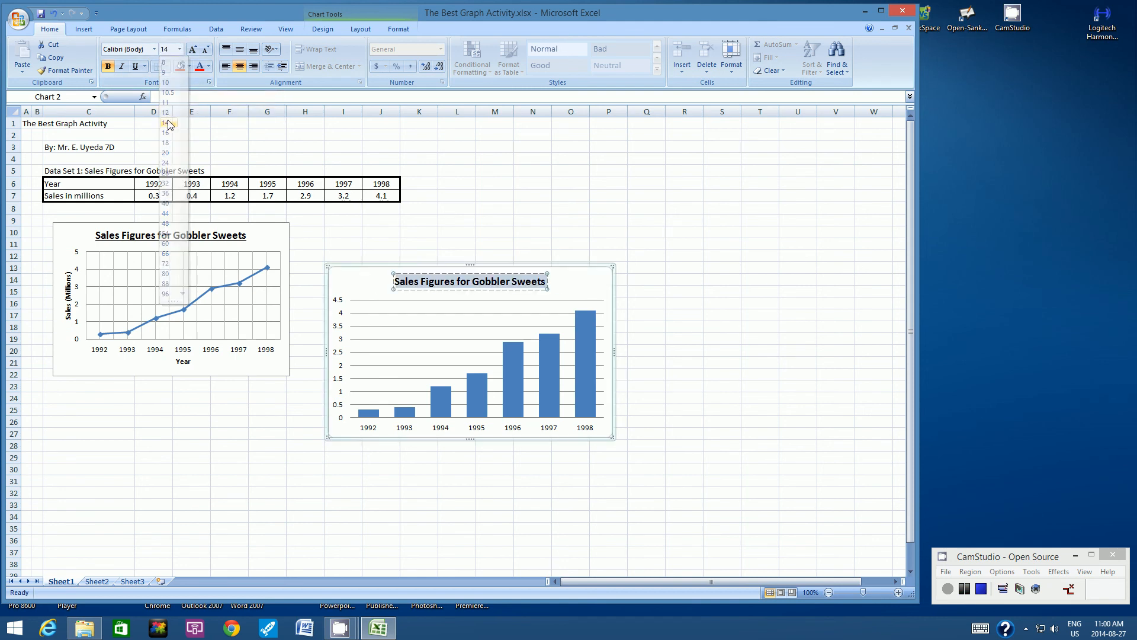
click(135, 68)
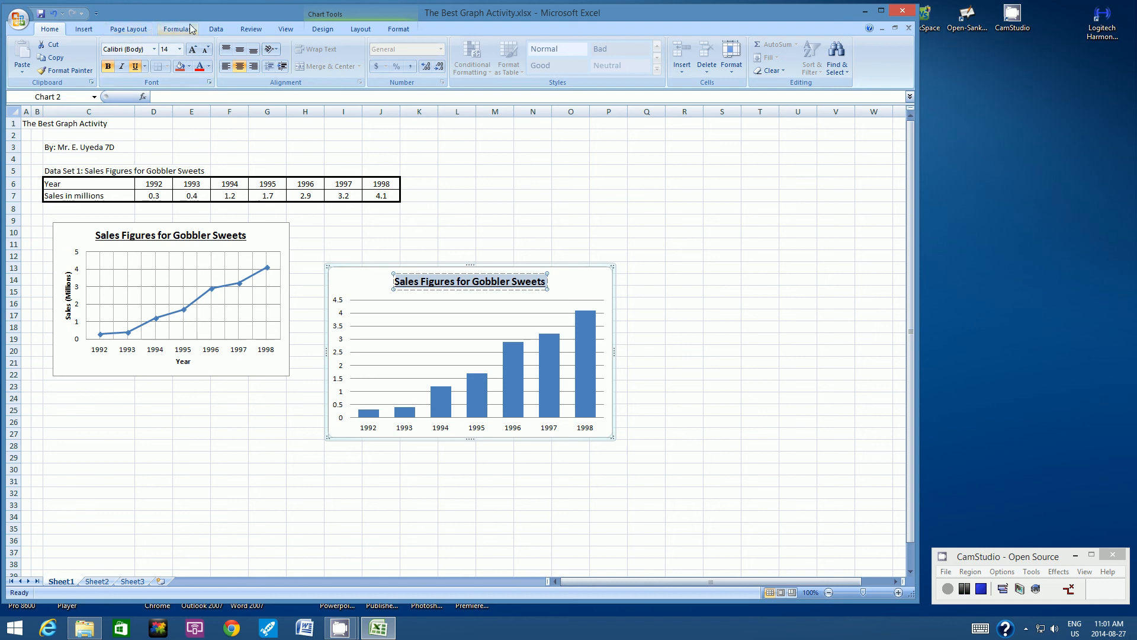
- Add a horizontal axis title below the column chart's axis reading "Year"
click(359, 29)
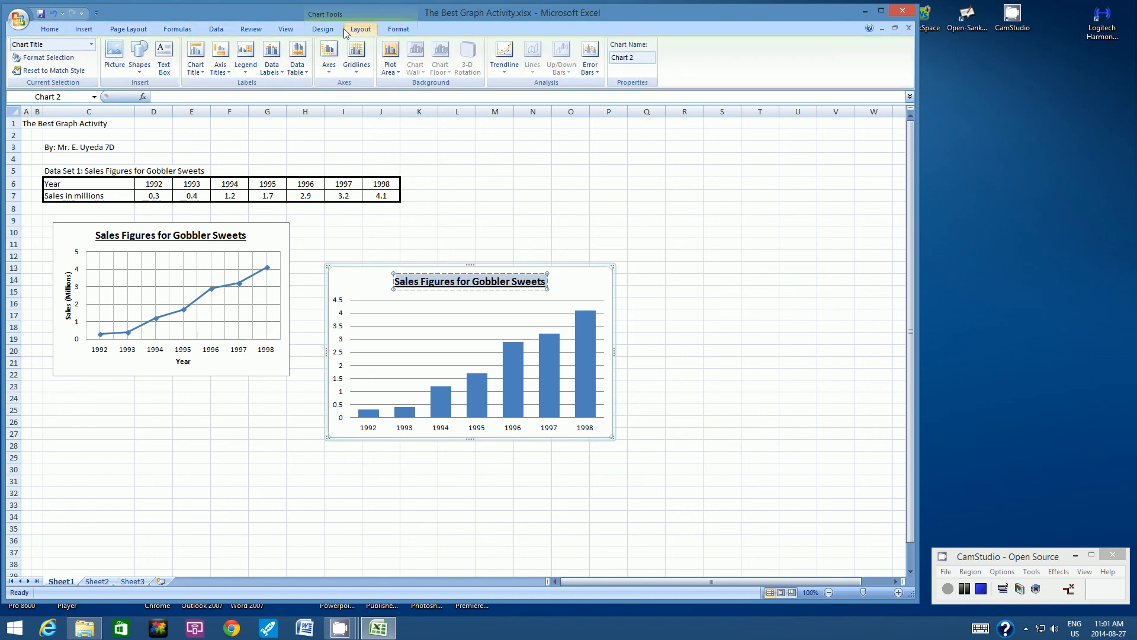
click(218, 70)
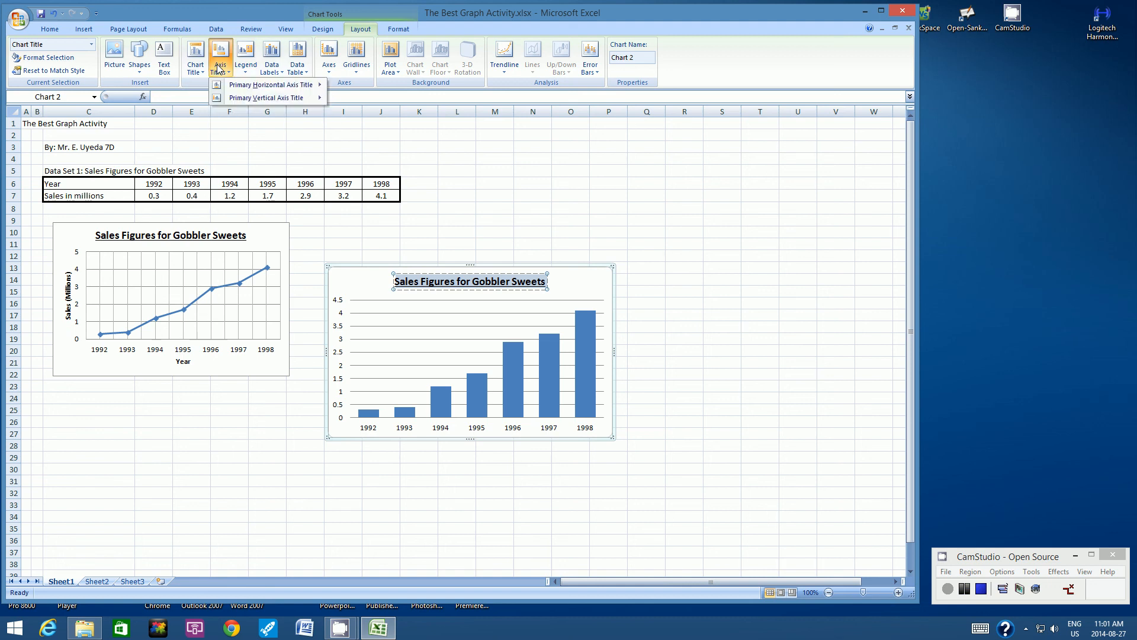
mouse_move(268, 86)
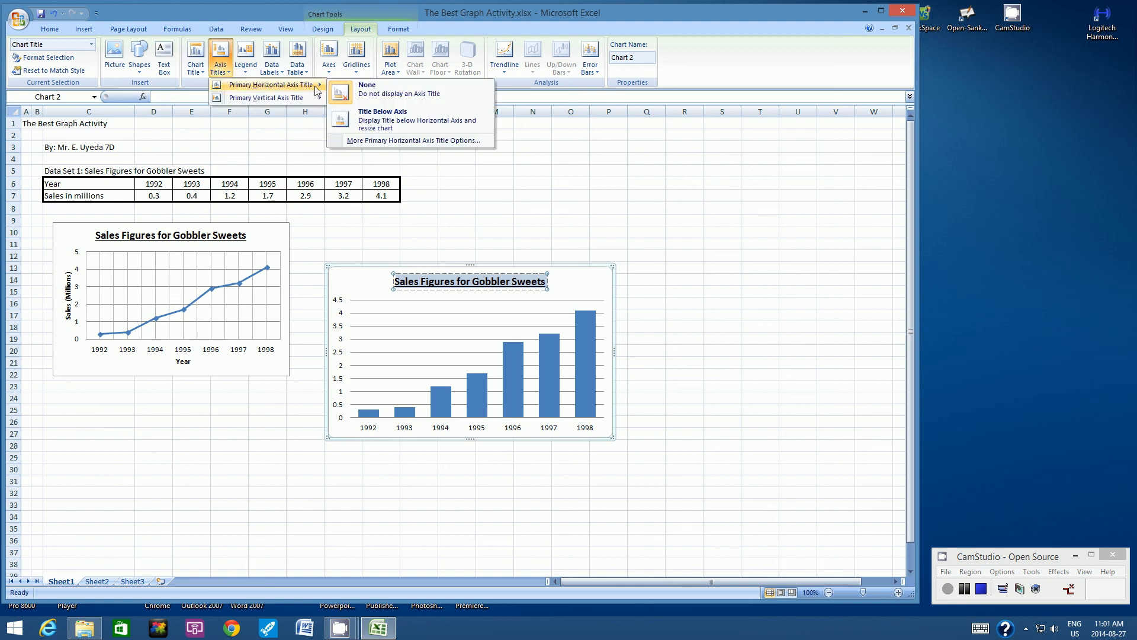
click(439, 121)
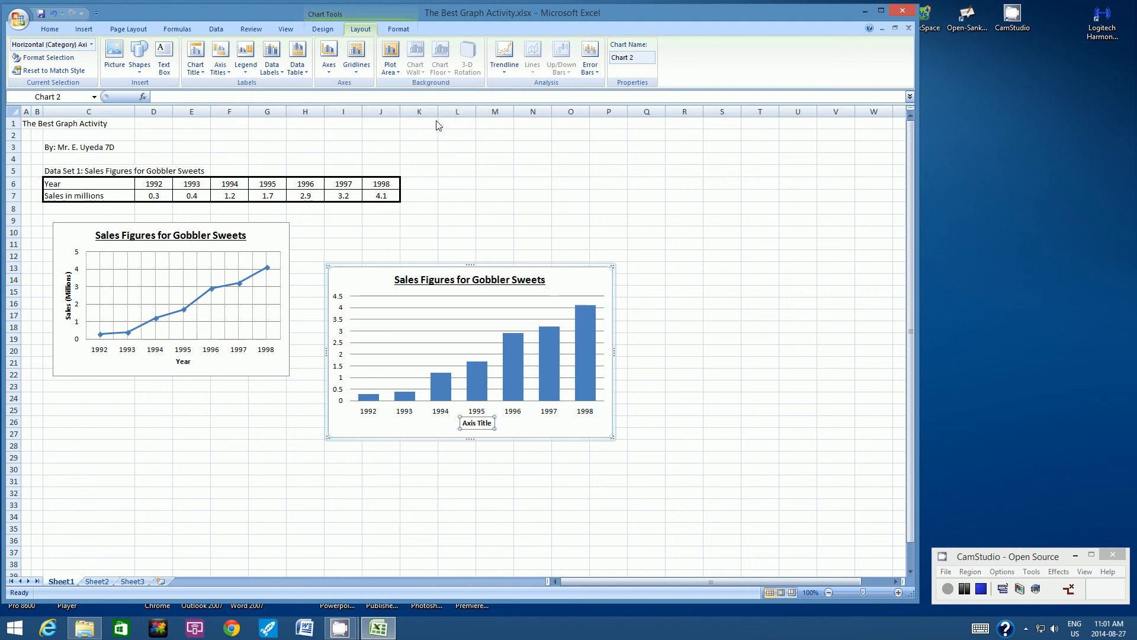
text(Year)
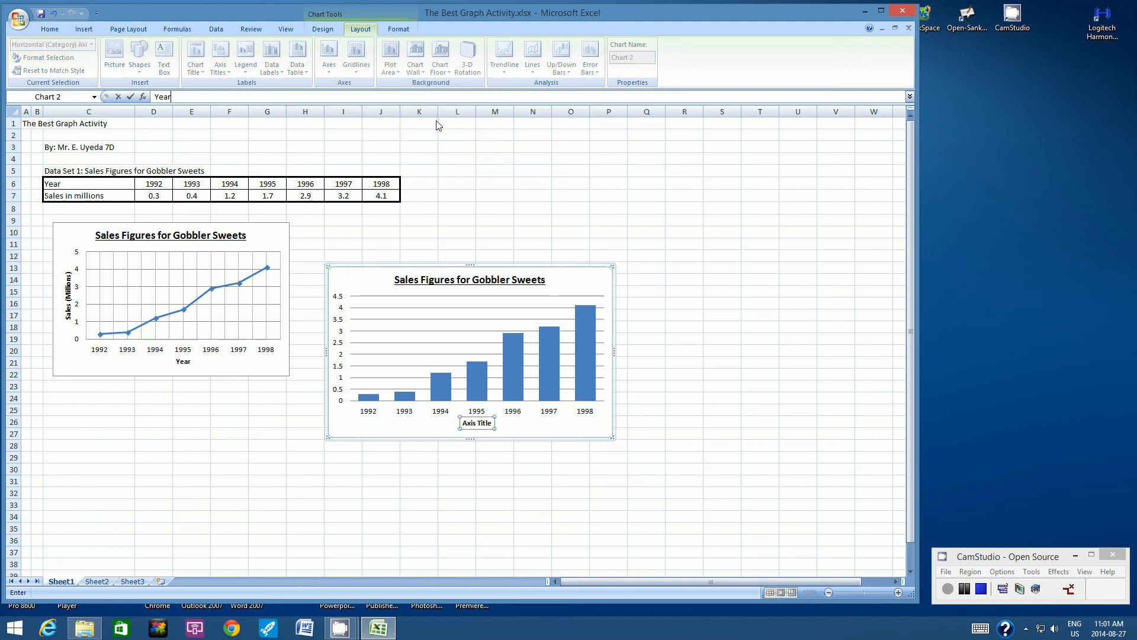
key(Return)
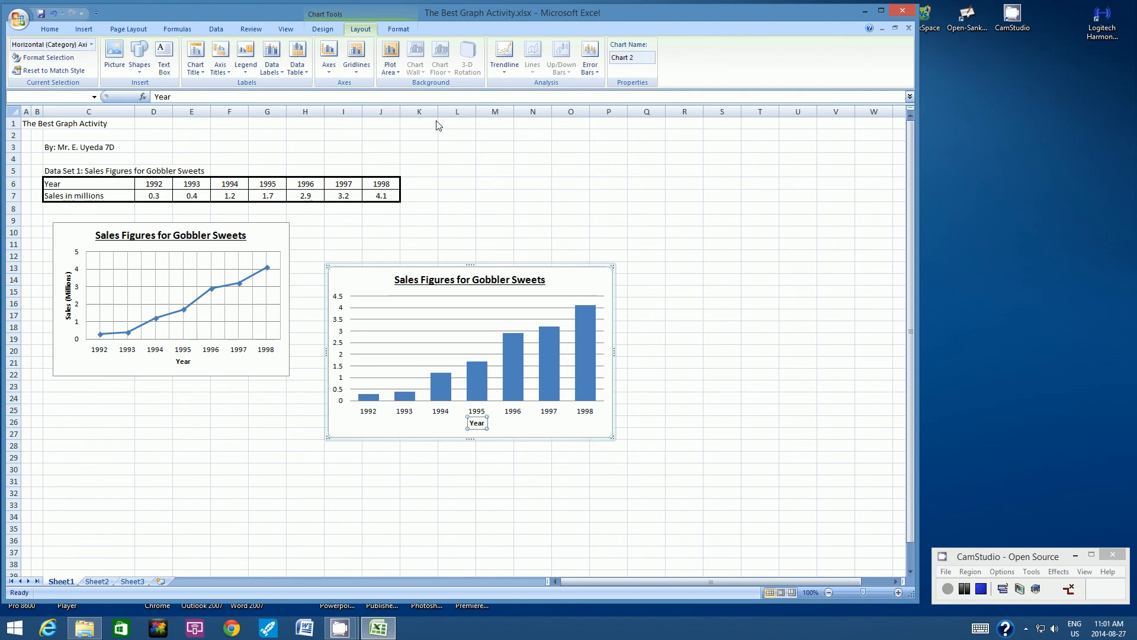
- Add a rotated vertical axis title to the column chart reading "Sales (Millions)"
click(225, 74)
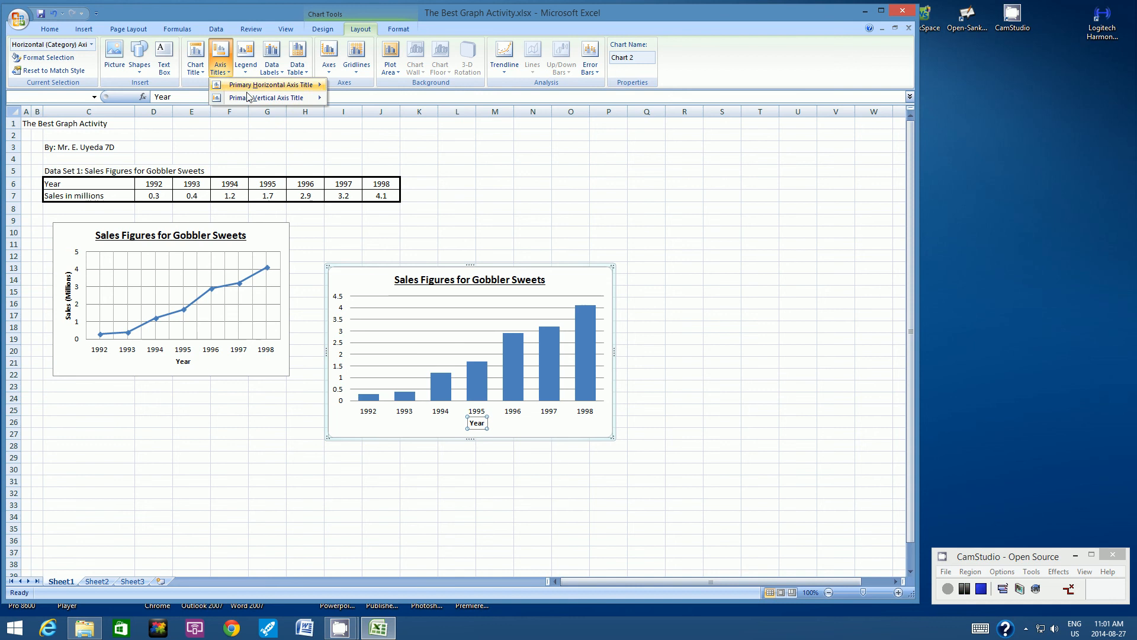
mouse_move(249, 97)
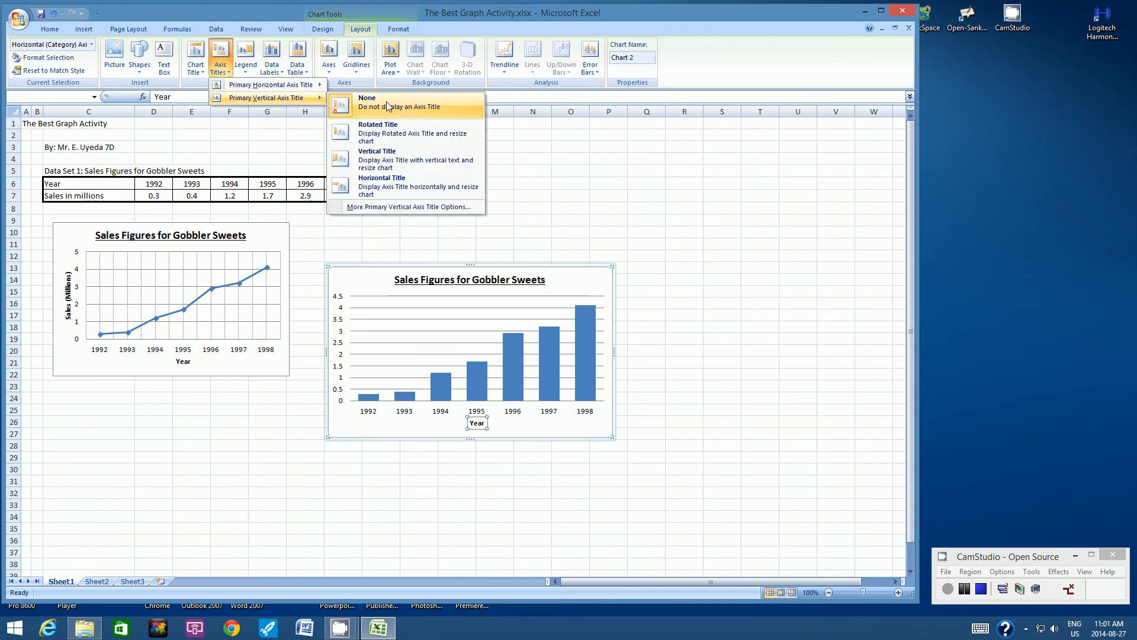
click(445, 134)
text(Sales ()
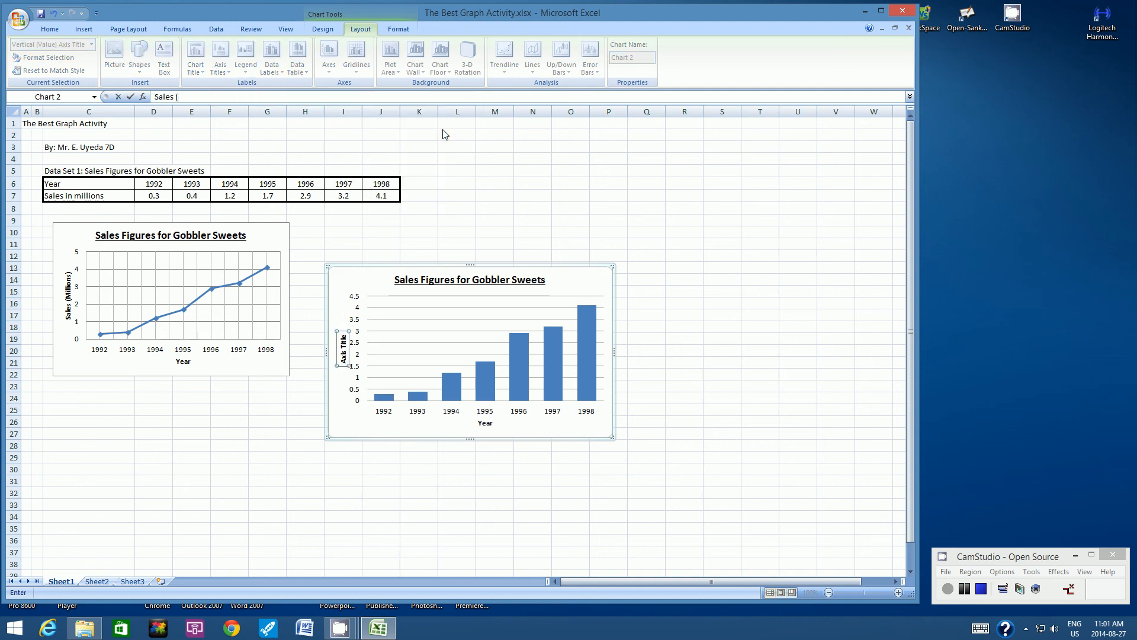
text(Millions)
key(Return)
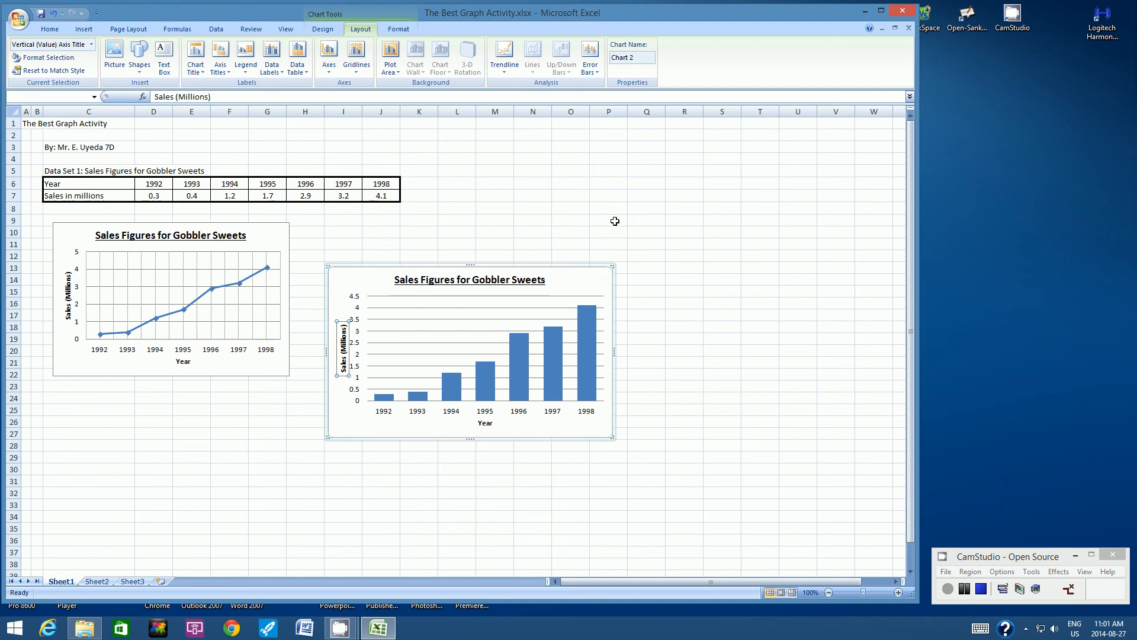
click(610, 244)
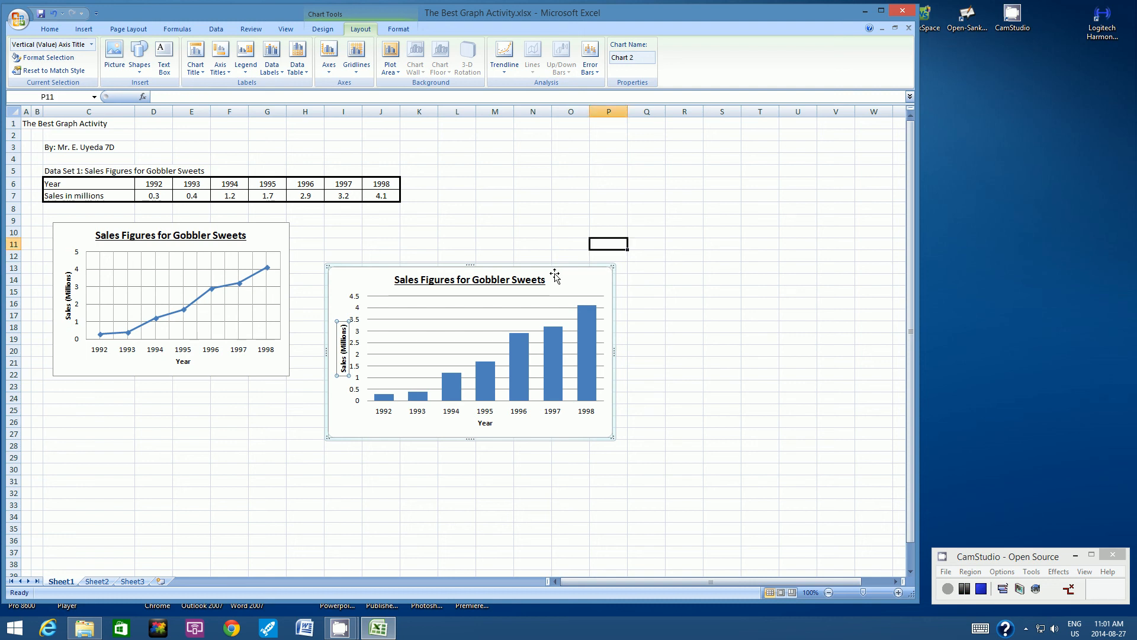
- Shrink the column chart and place it directly beside the line chart, matching the line chart's height
click(555, 275)
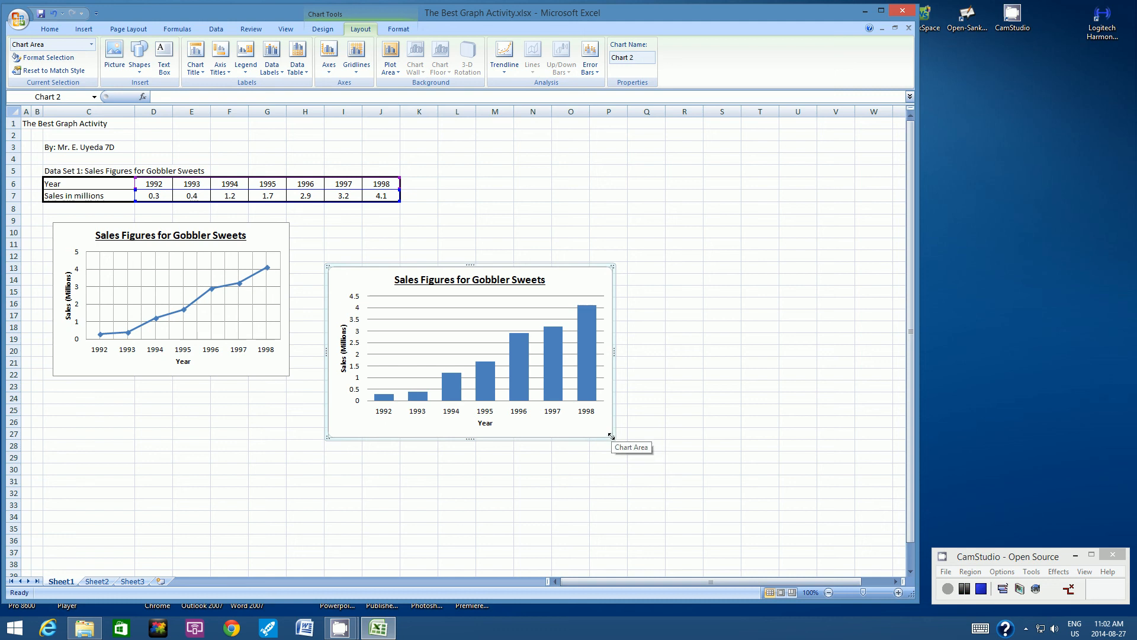
drag(610, 436, 589, 413)
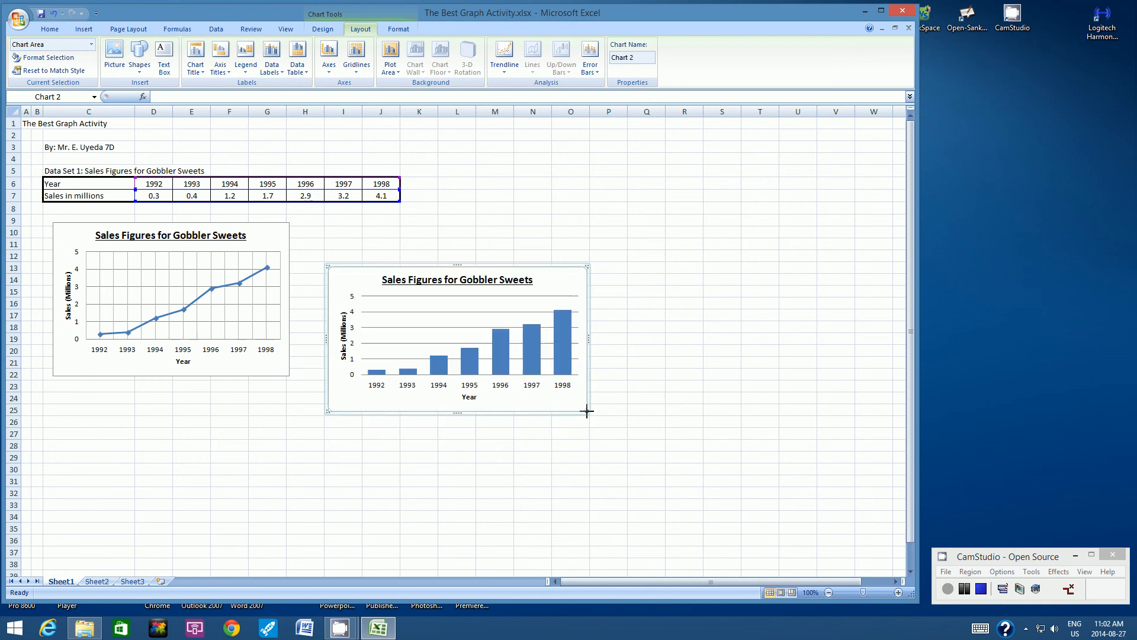
drag(370, 268, 340, 220)
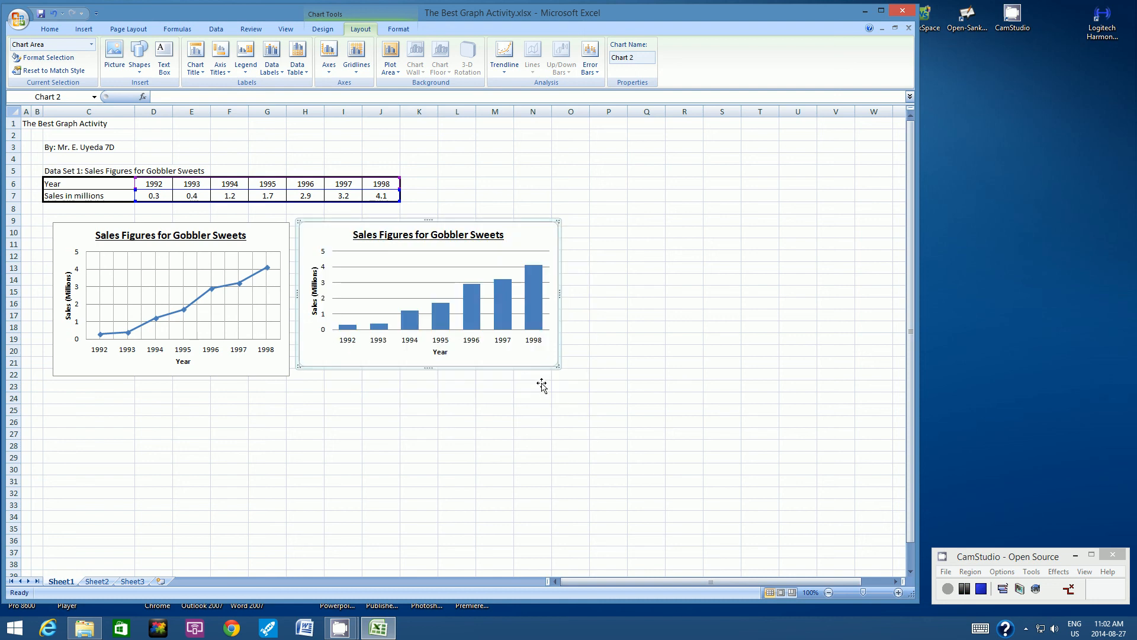
drag(557, 366, 550, 377)
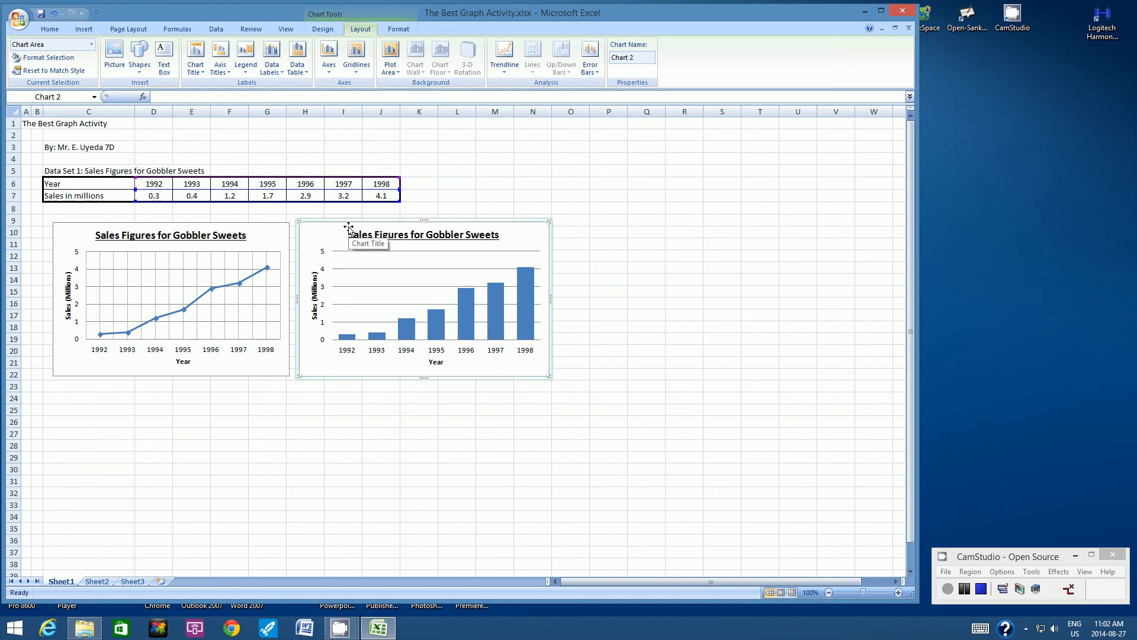
- Try minor vertical gridlines on the column chart and set the vertical gridlines back to none
click(357, 68)
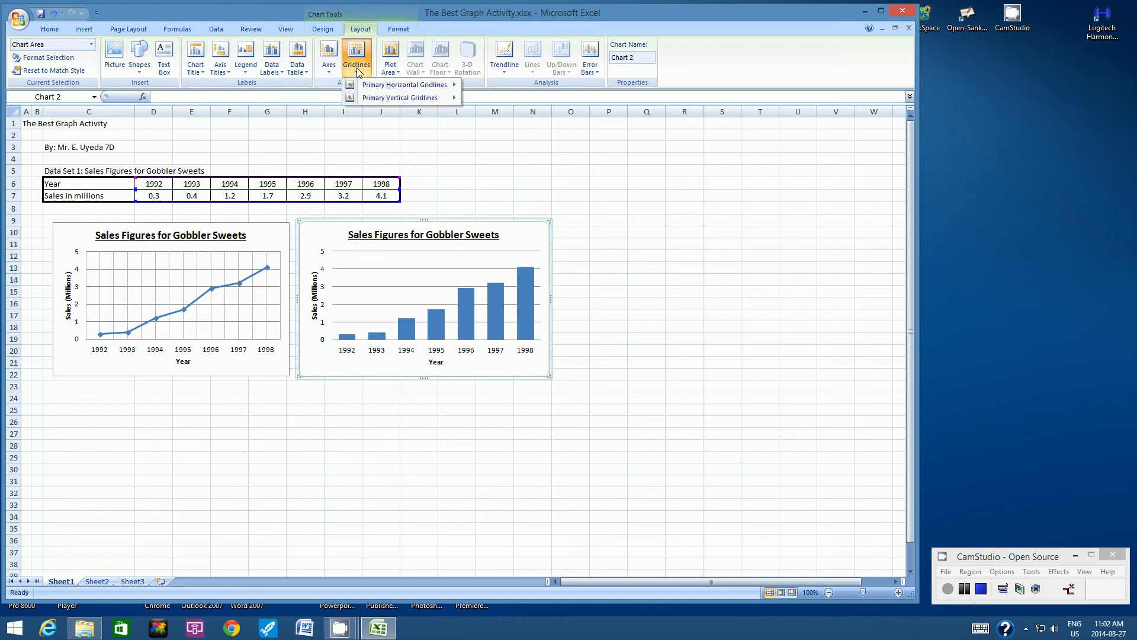
mouse_move(409, 98)
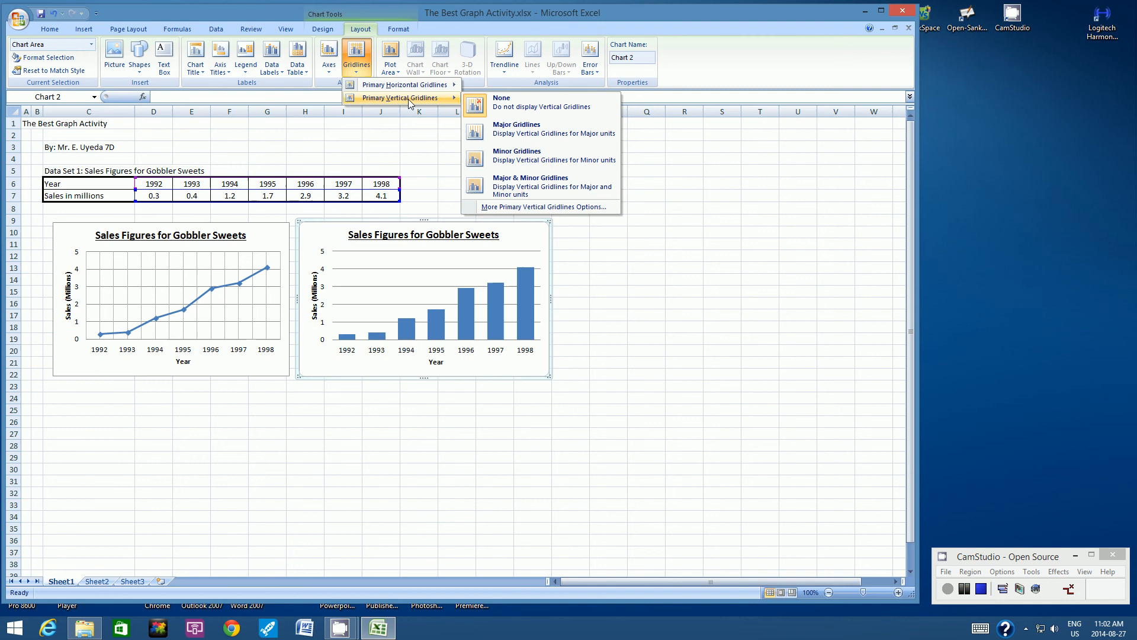
click(531, 157)
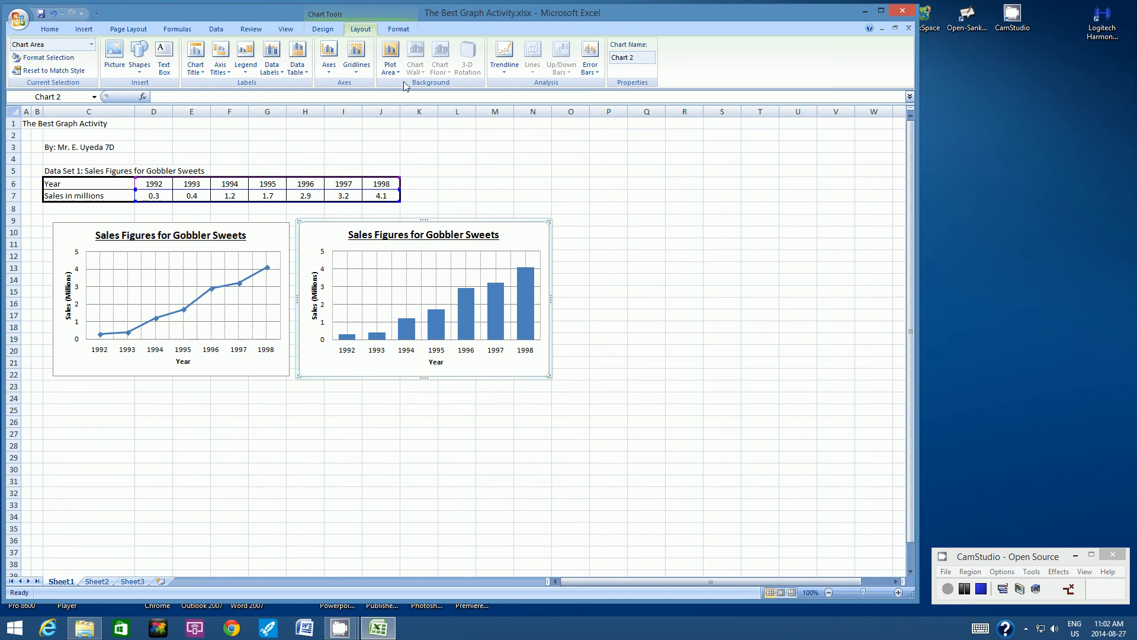
click(364, 70)
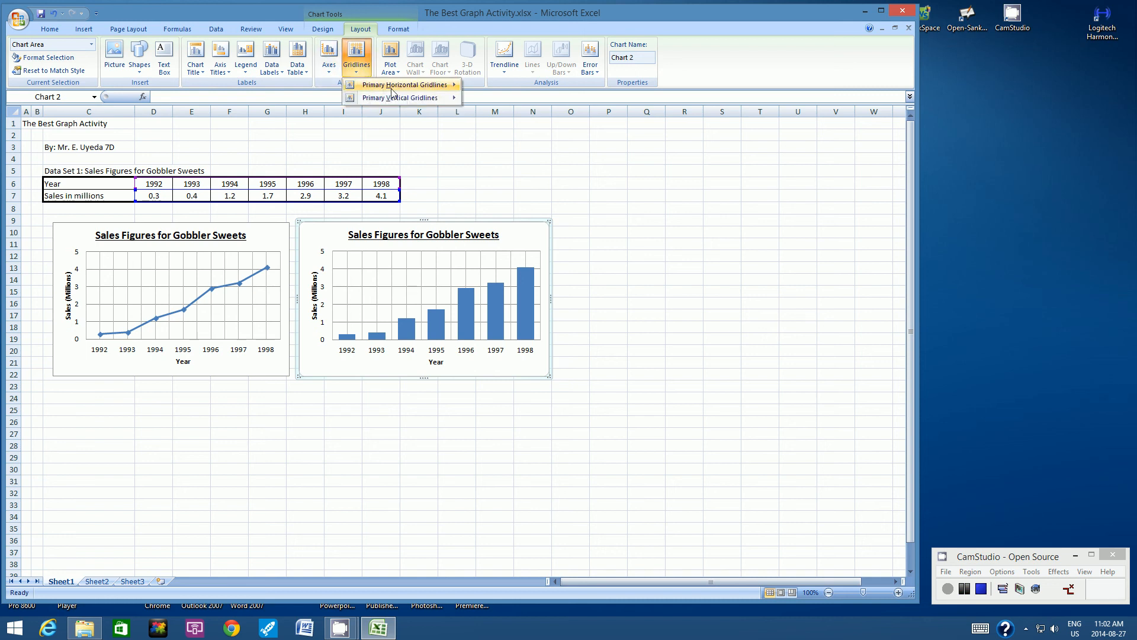
mouse_move(401, 96)
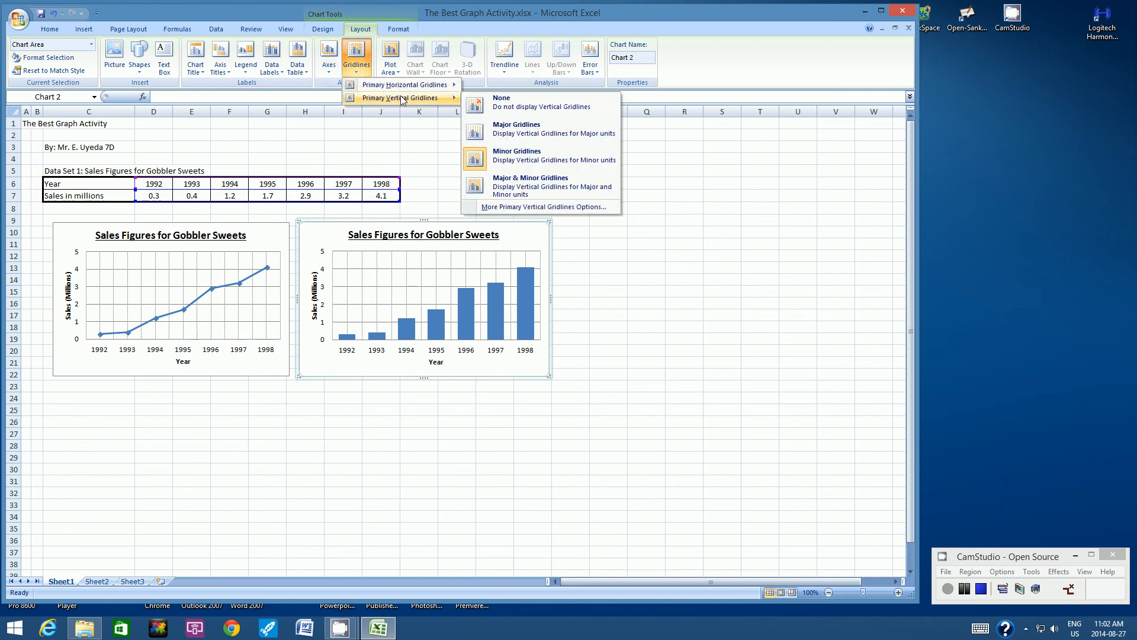
click(523, 100)
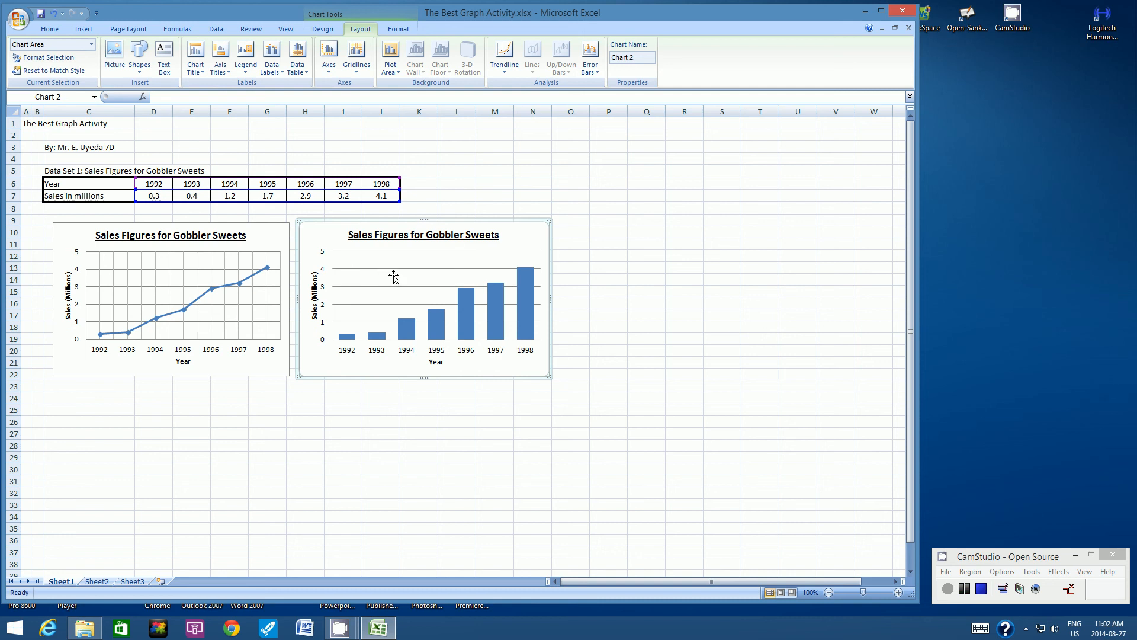
- Insert a blank 2-D pie chart from empty cell C24, using the layout with a title and category and percentage labels
click(72, 402)
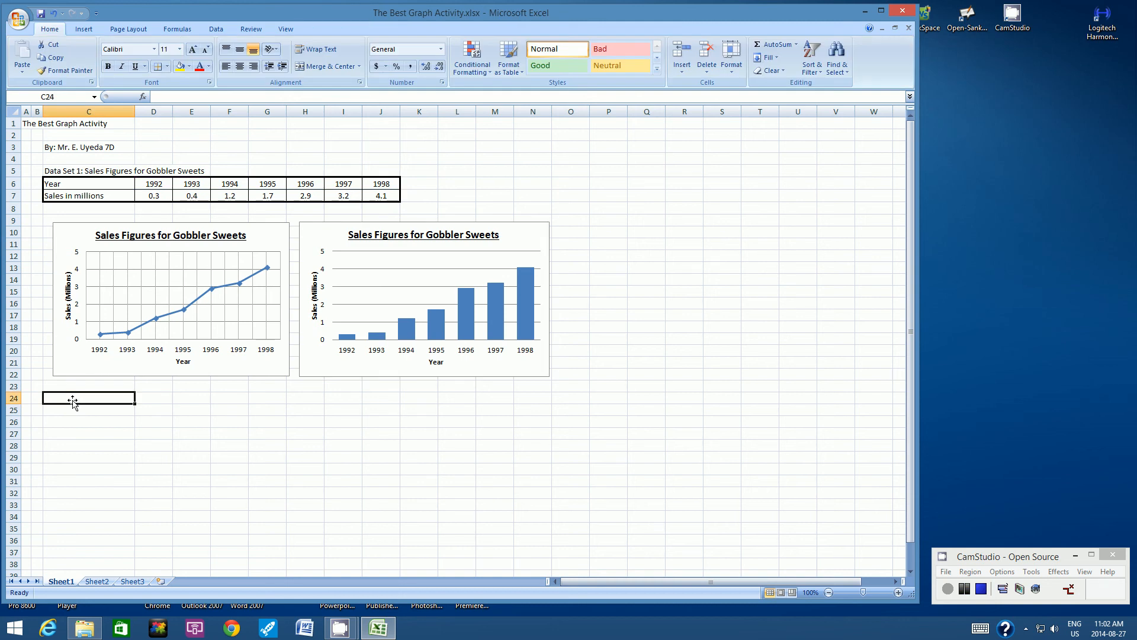
click(82, 29)
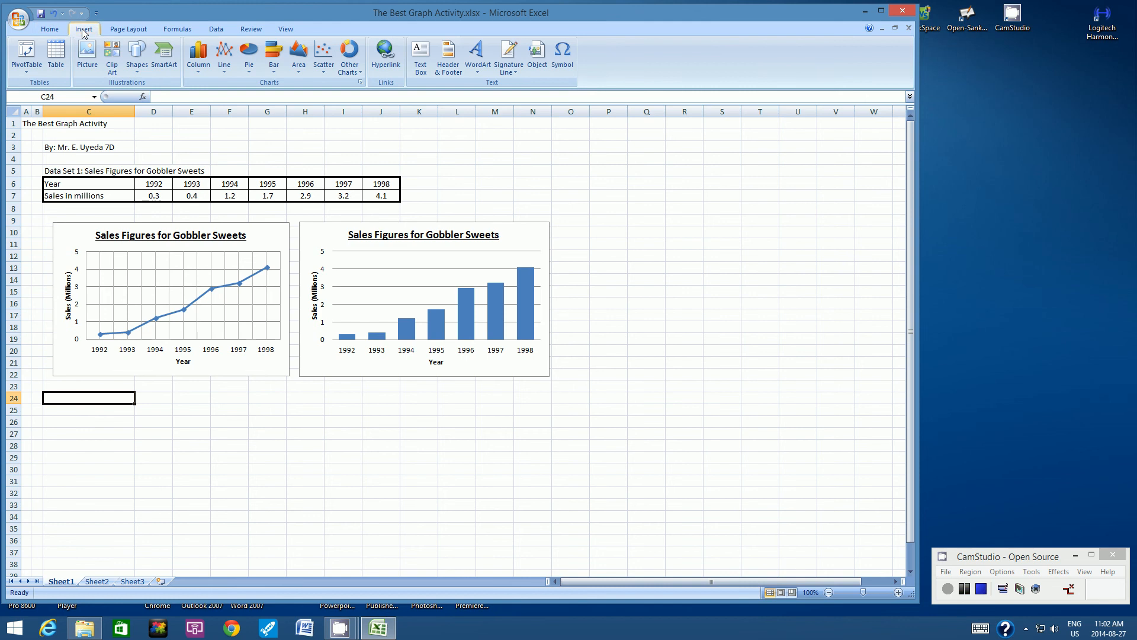
click(249, 59)
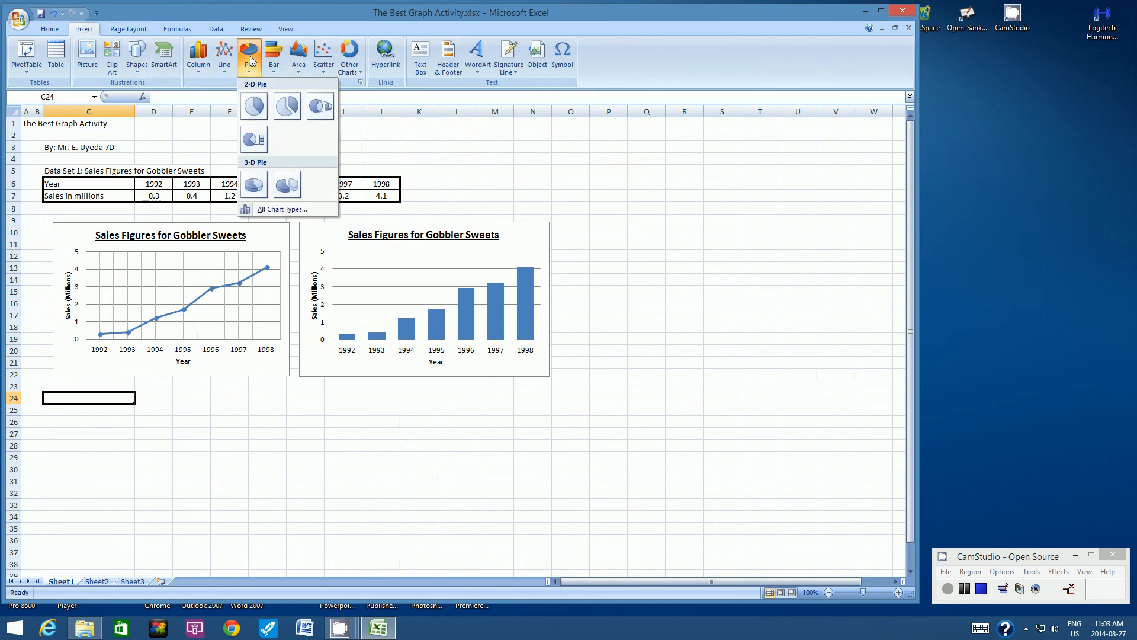
click(254, 105)
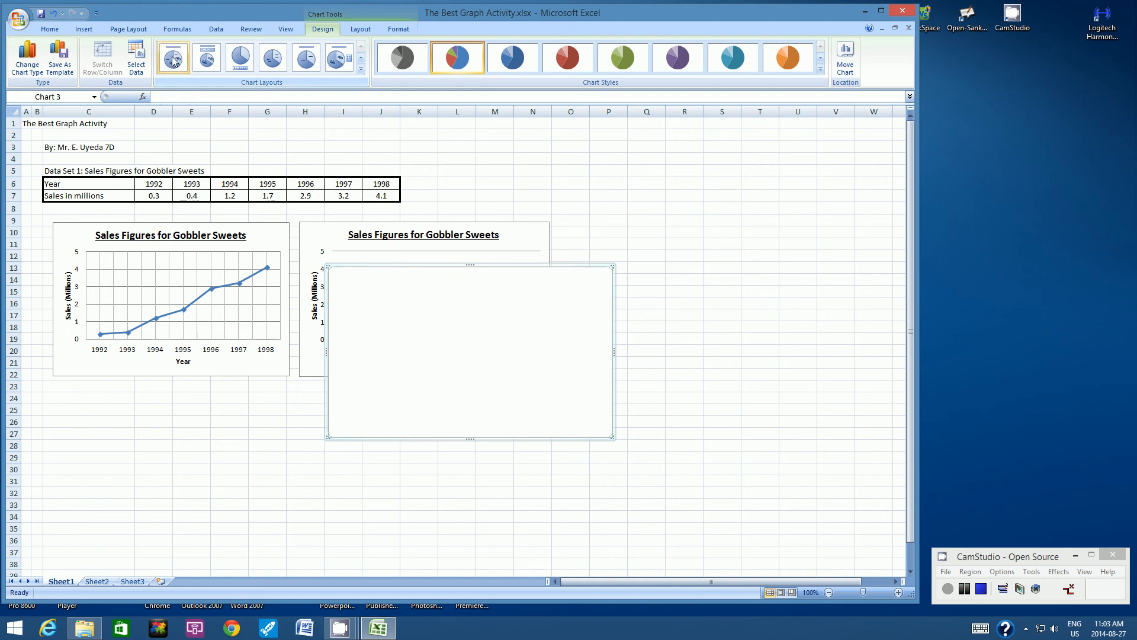
- Set the pie chart's data range to the sales values in D7:J7
right_click(454, 326)
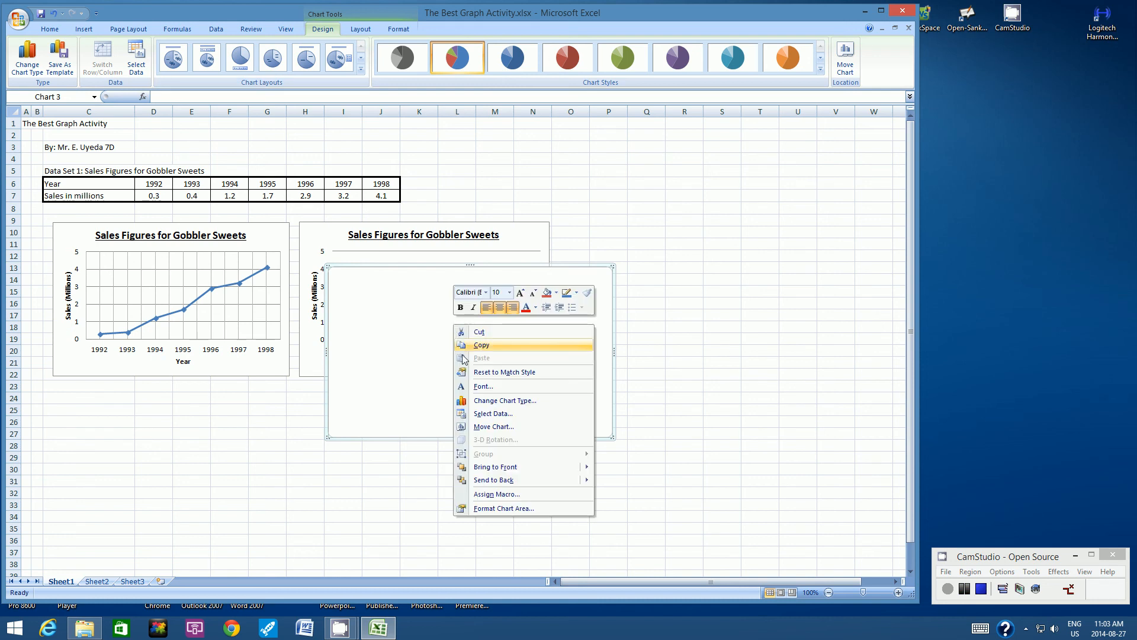
click(478, 417)
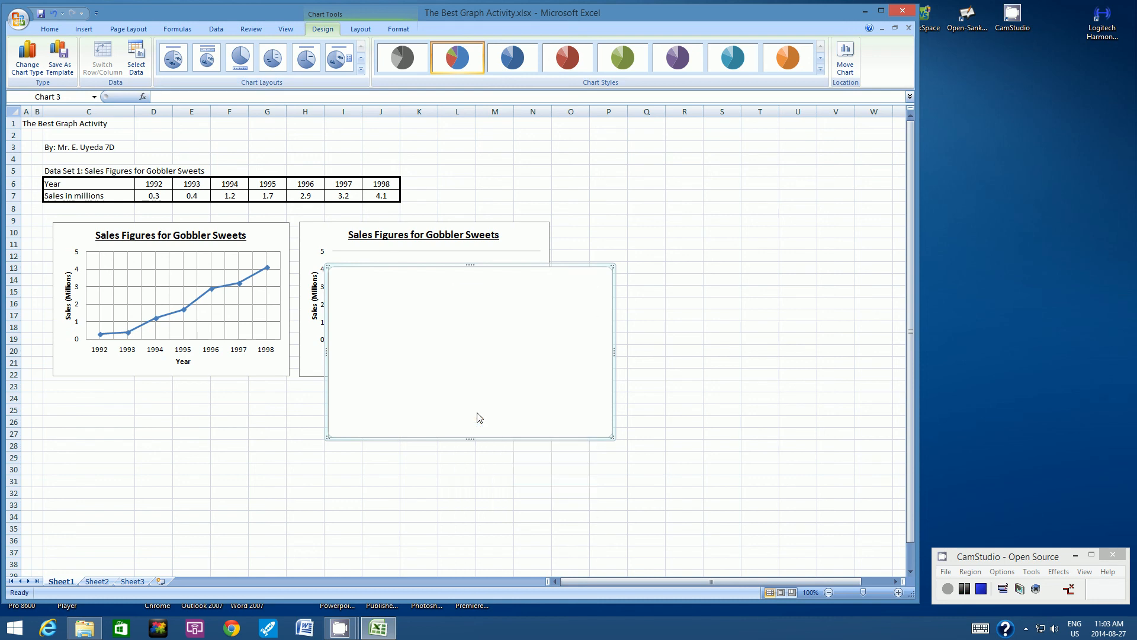
right_click(465, 346)
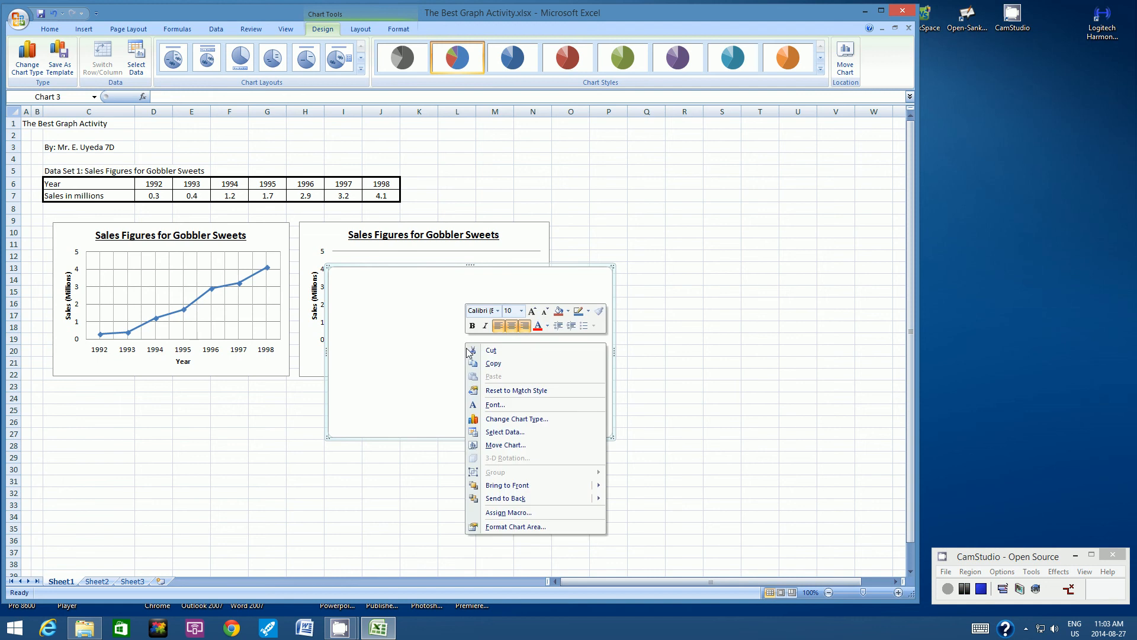
click(512, 433)
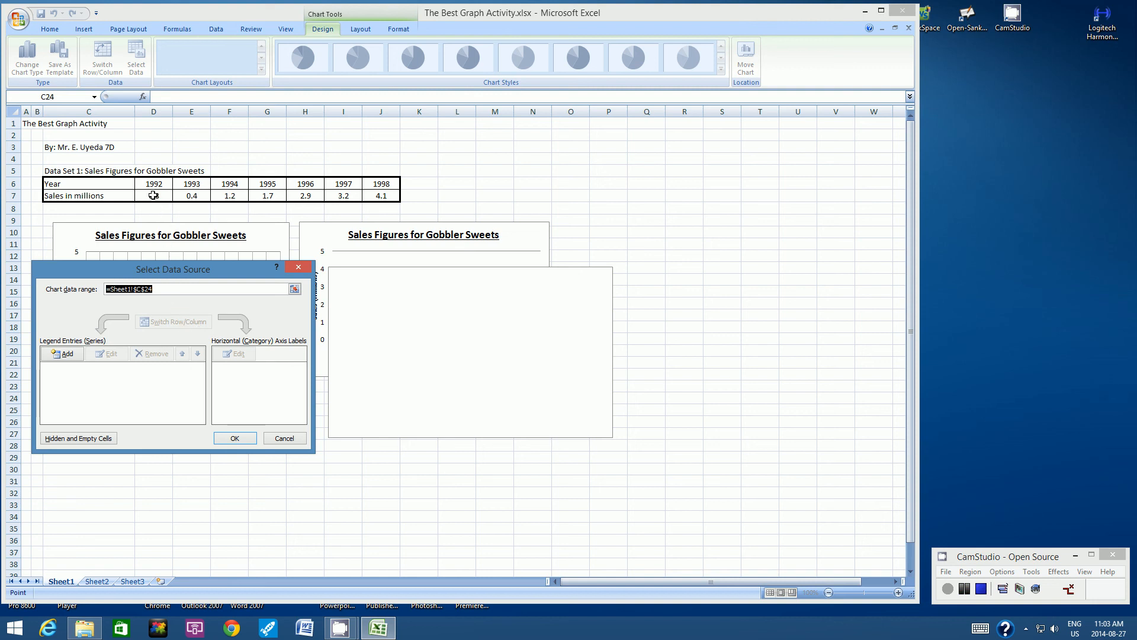
drag(153, 195, 378, 197)
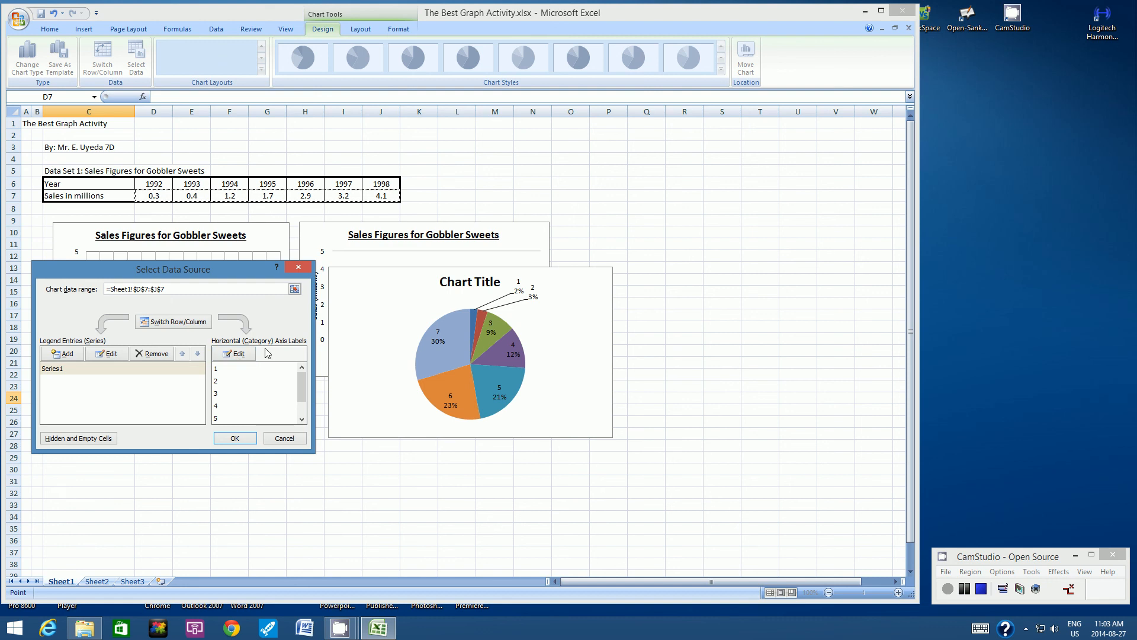
- Set the pie chart's category labels to the years in D6:J6 and accept the data source
click(235, 355)
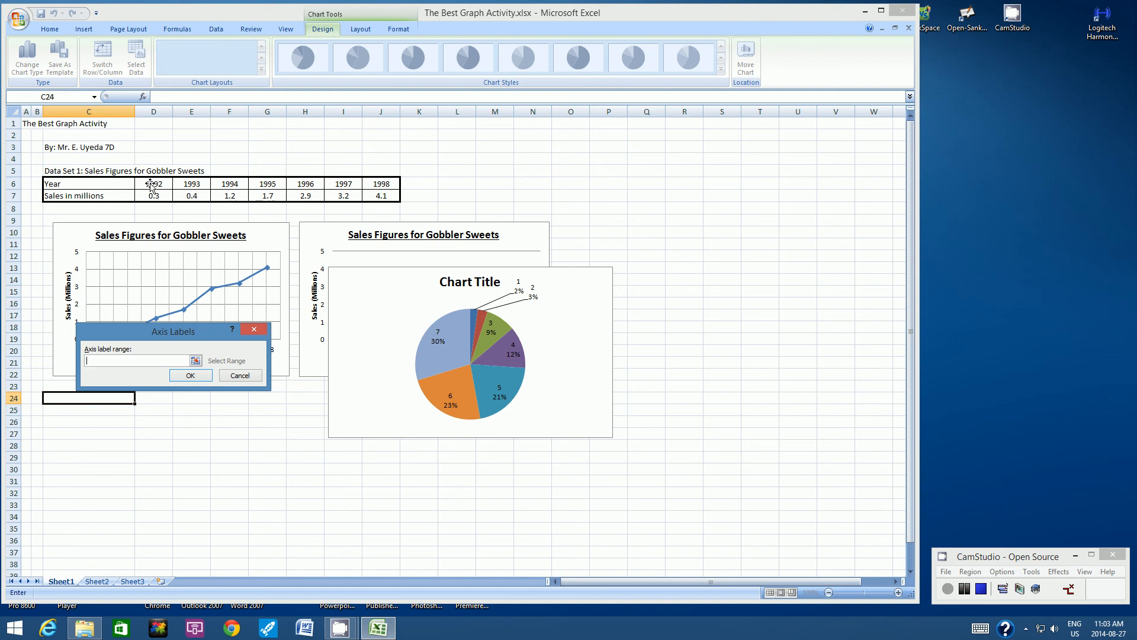
drag(151, 186, 373, 185)
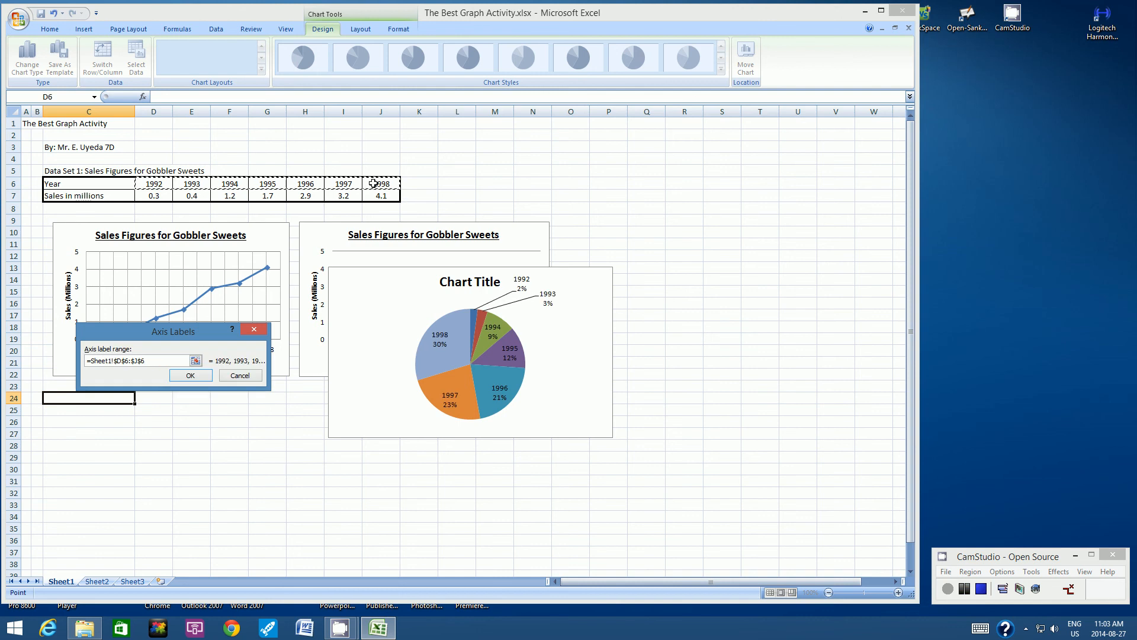
click(190, 376)
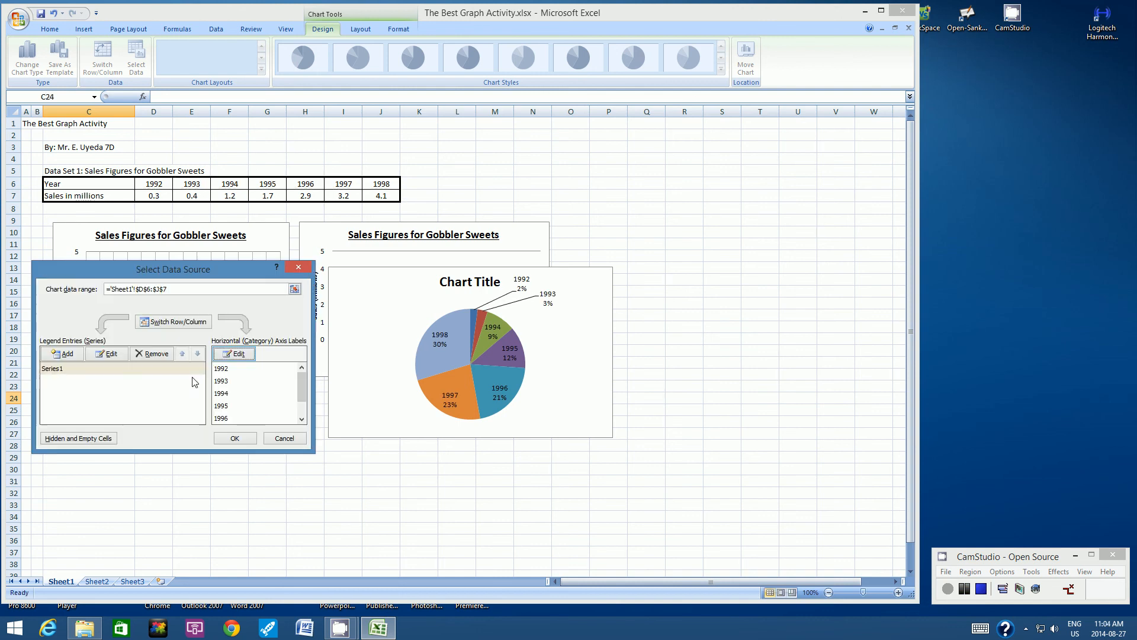
click(240, 437)
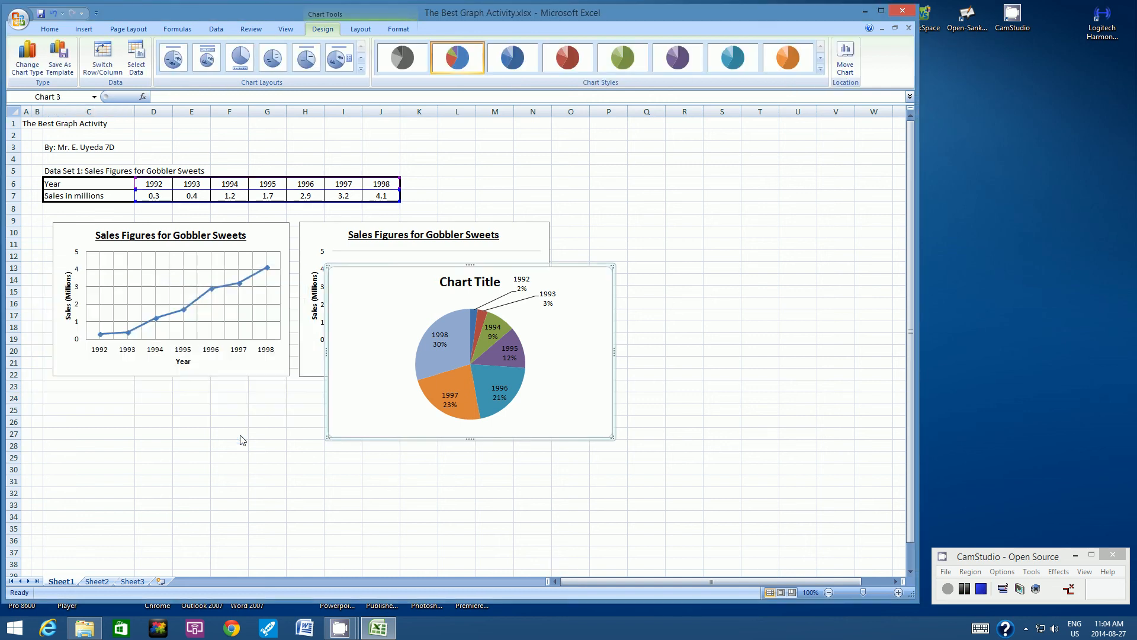
- Replace the pie chart's placeholder title with "Sales Figures for Gobbler Sweets"
click(469, 286)
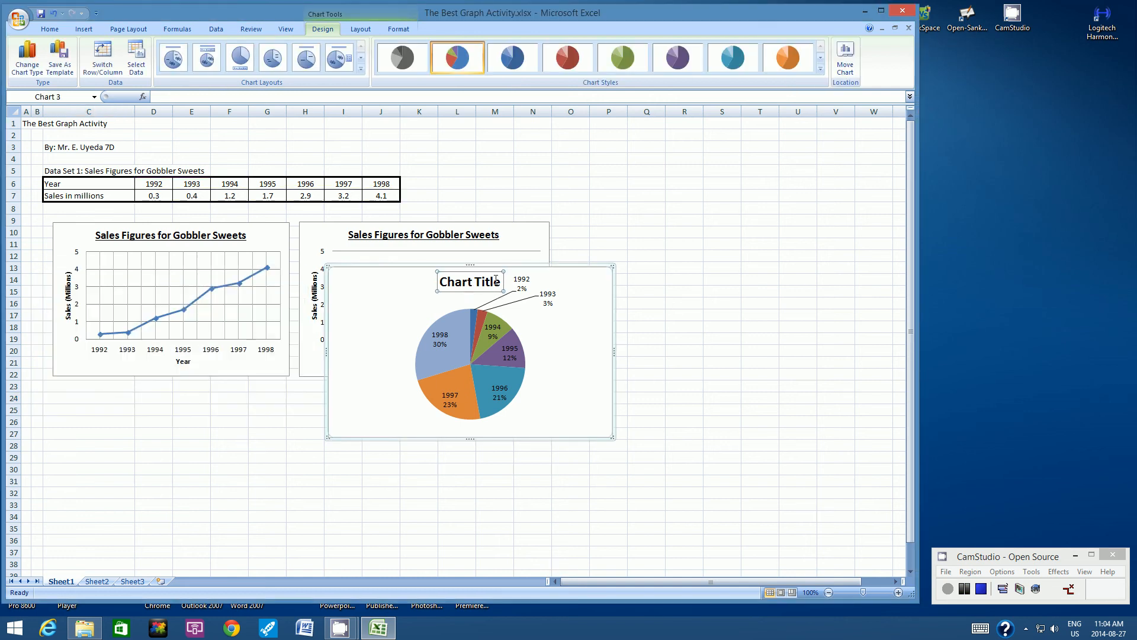
drag(501, 280, 450, 284)
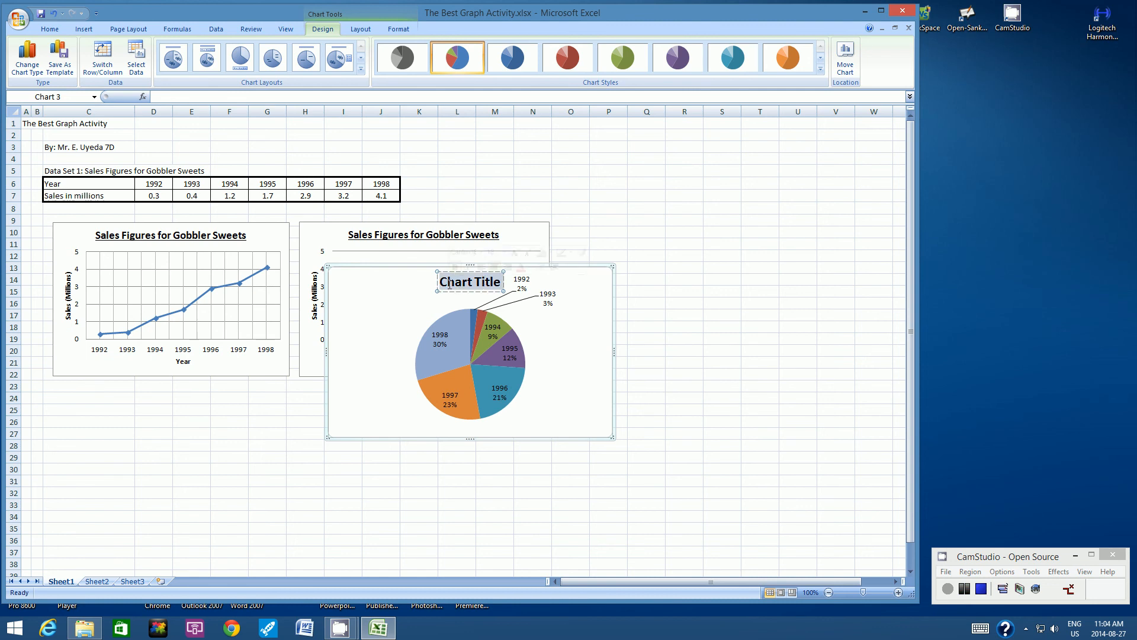
text(Sales Fig)
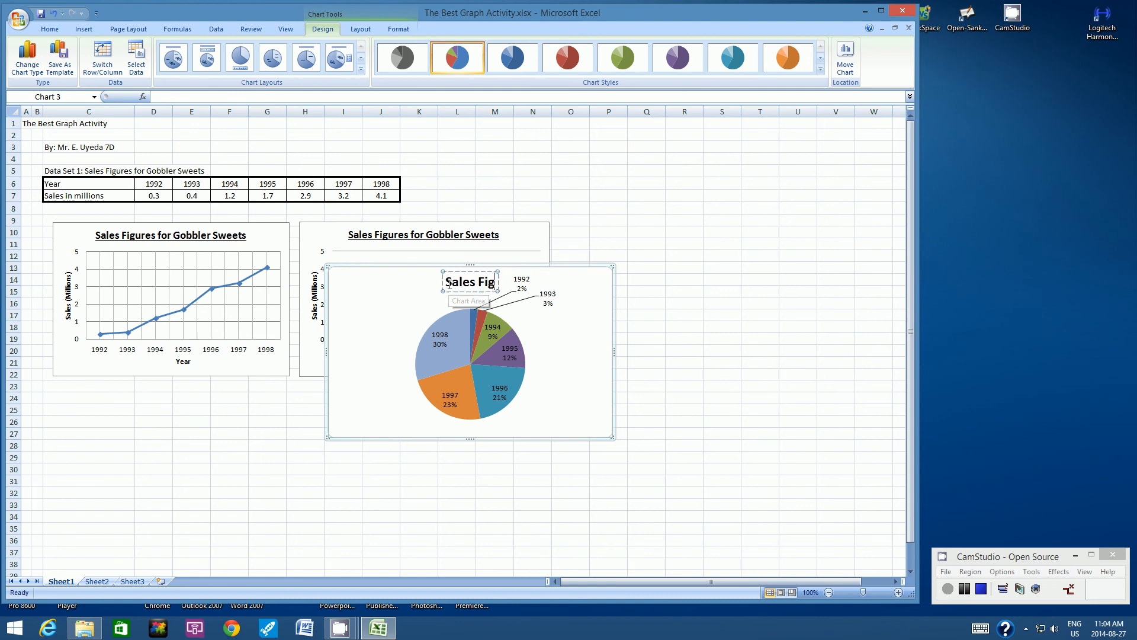
text(ures for G)
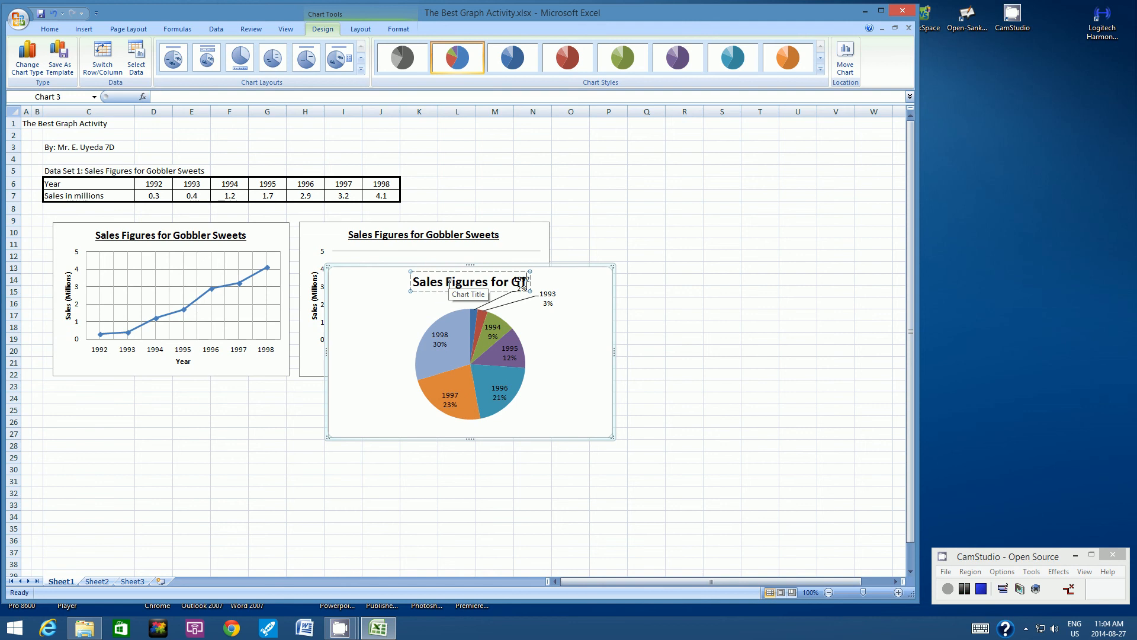
text(obbl)
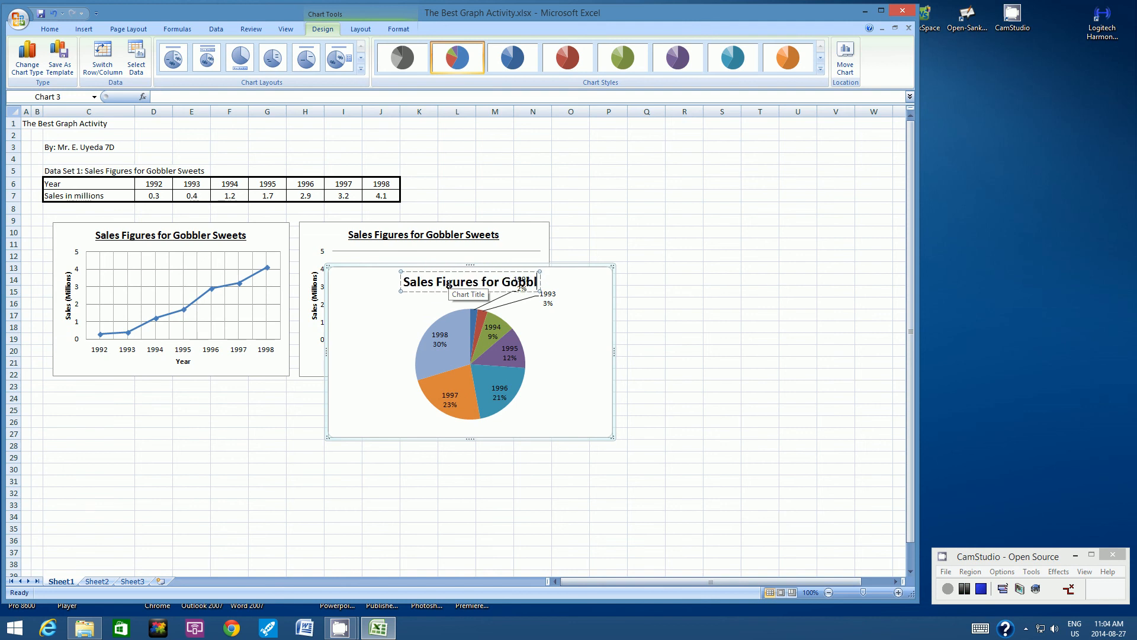
text(er Sweets)
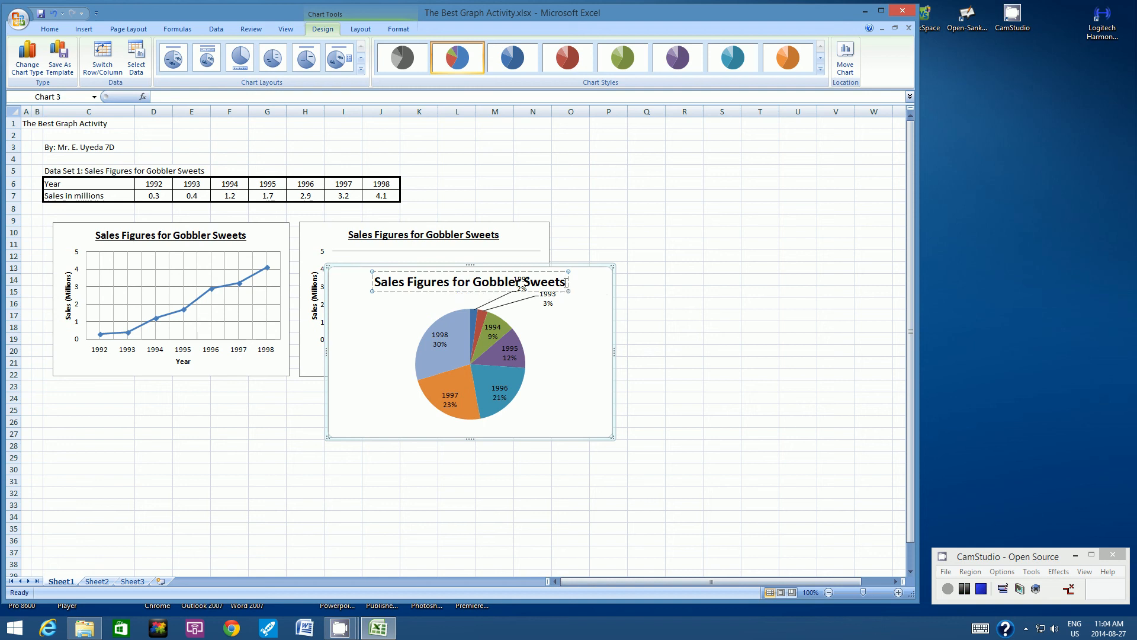
- Format the pie chart's title as 14-point underlined text
drag(567, 282, 396, 283)
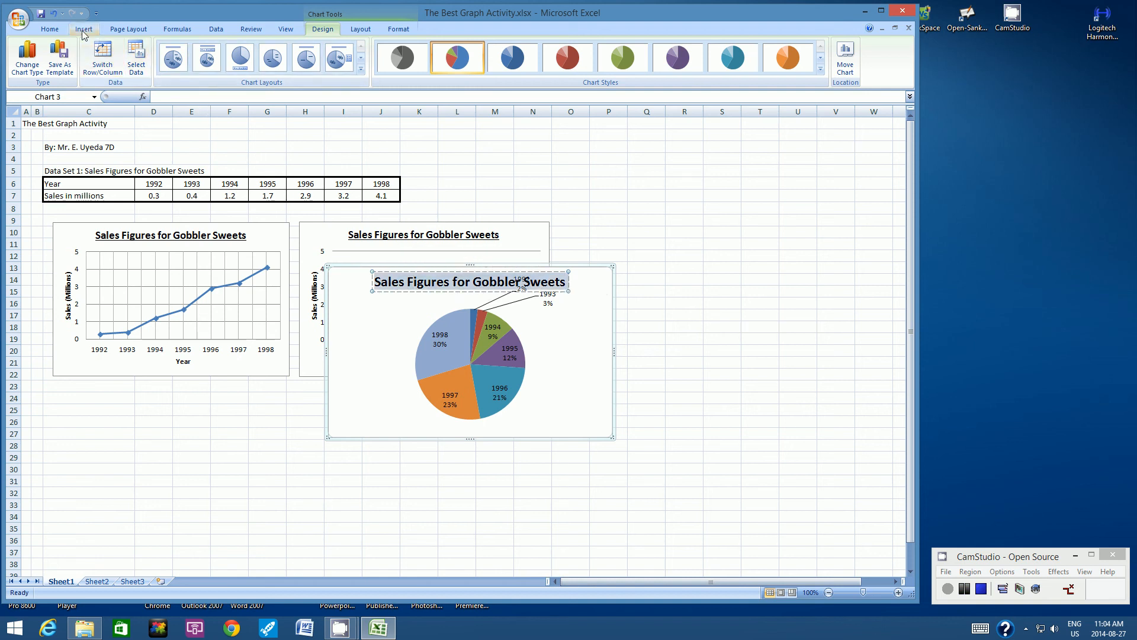
click(50, 30)
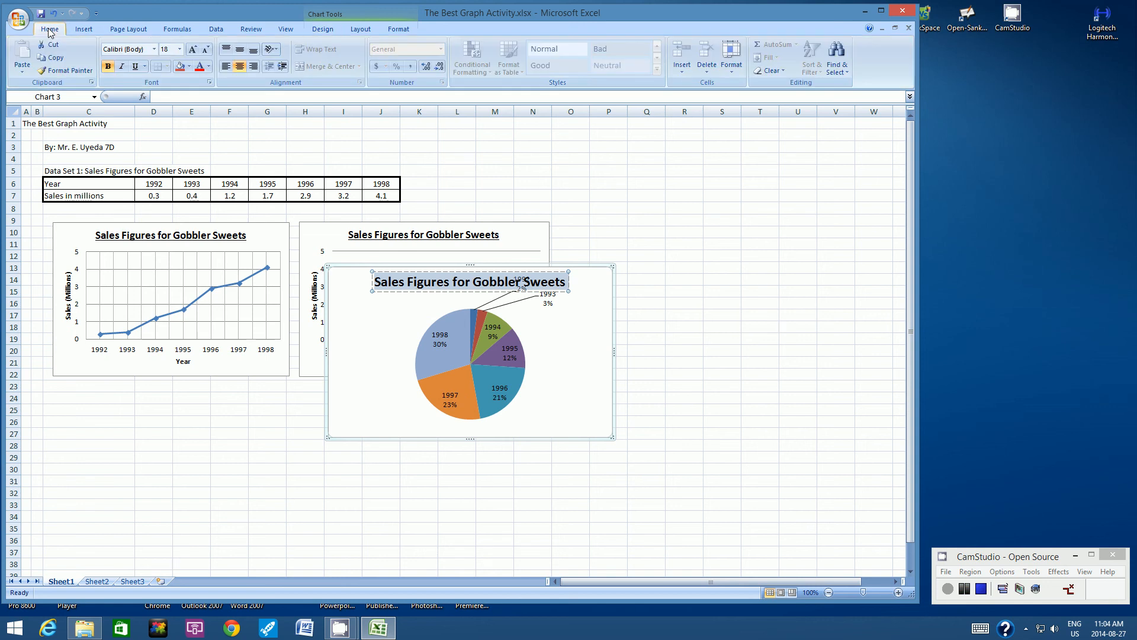
click(180, 51)
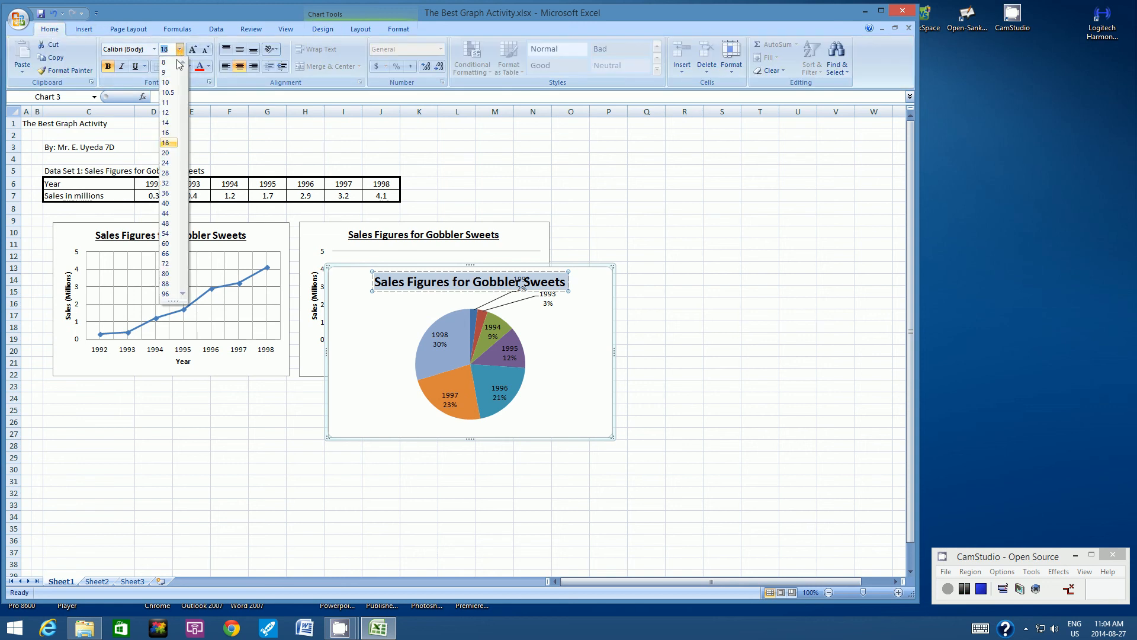
click(167, 124)
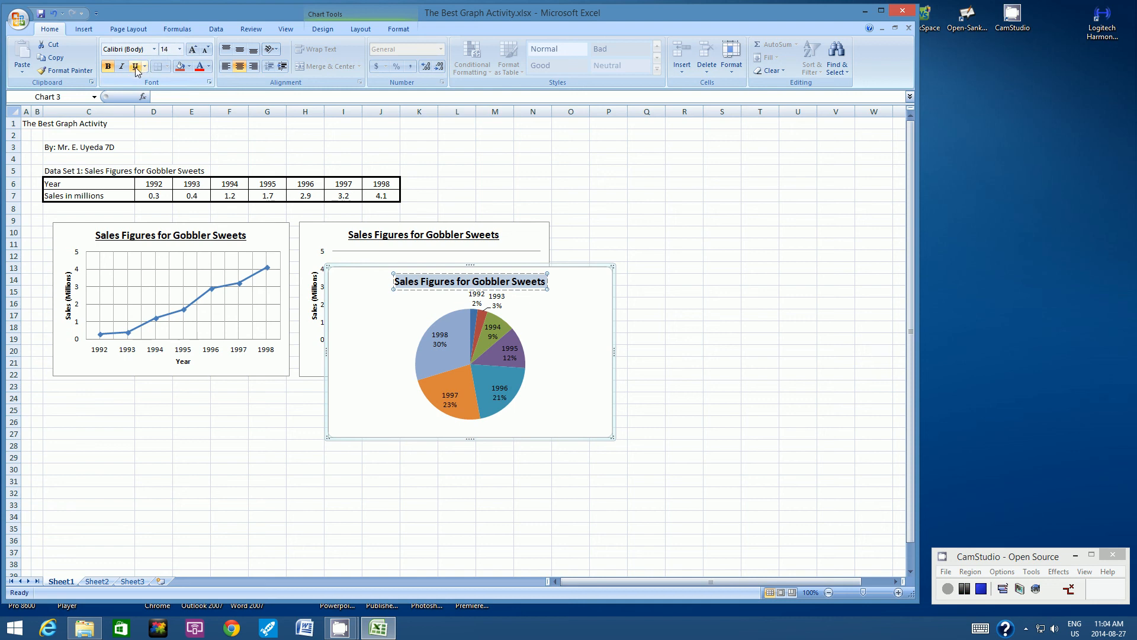
click(136, 67)
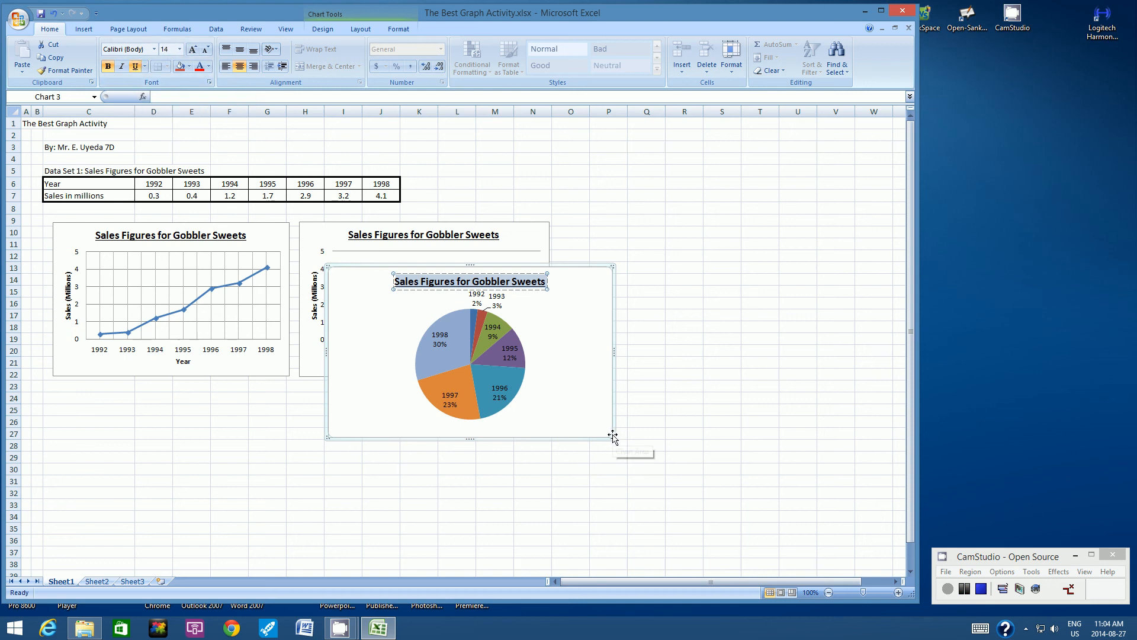
- Shrink the pie chart to about the line chart's size, place it directly beneath the line chart, and save the workbook
drag(614, 437, 572, 413)
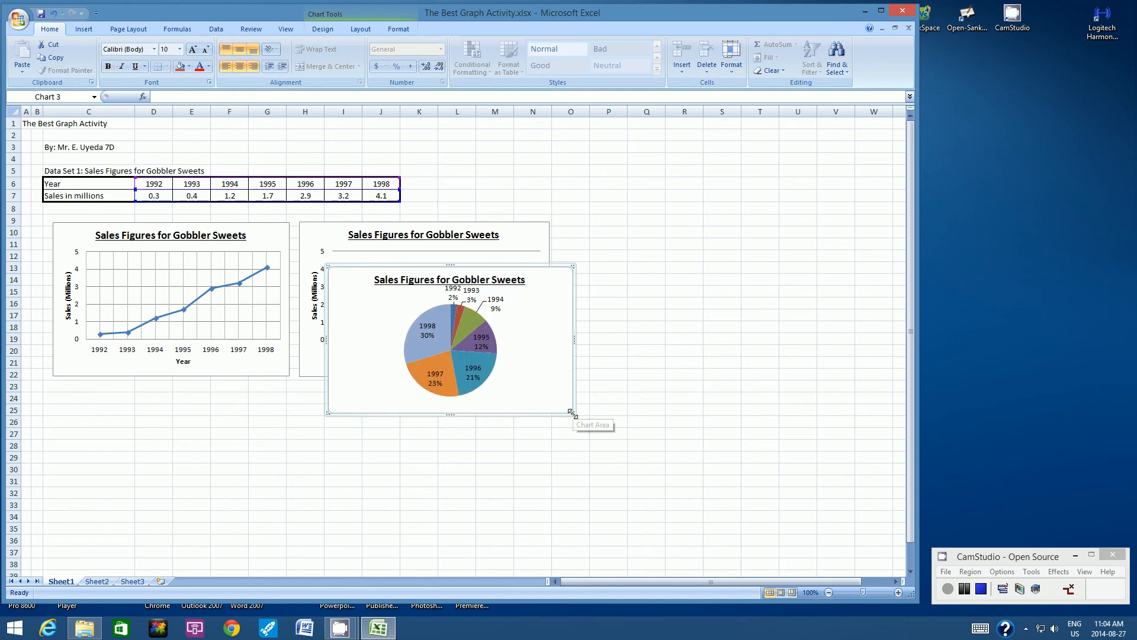
drag(378, 405, 102, 516)
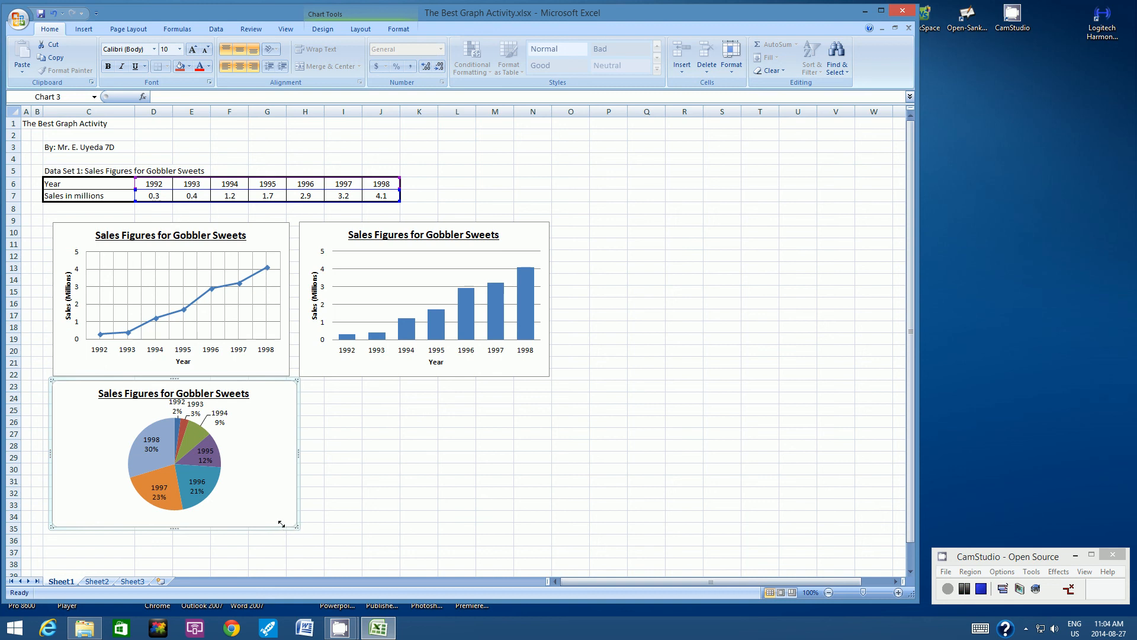
drag(297, 527, 282, 524)
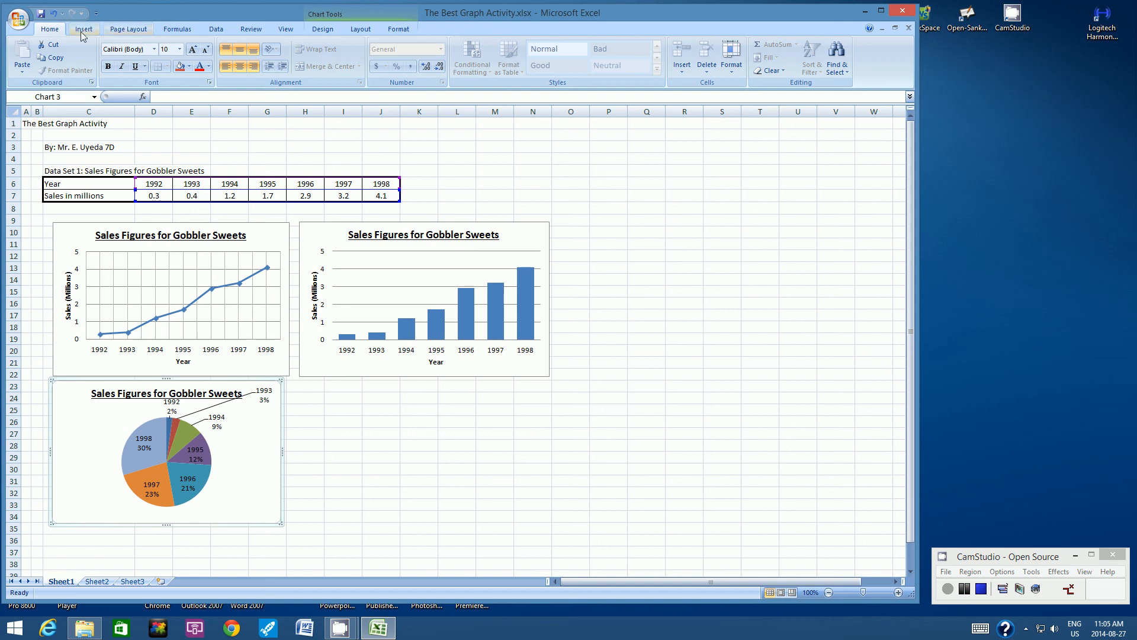
click(42, 13)
- Set the sheet's page orientation to Landscape and its margins to Narrow
click(124, 31)
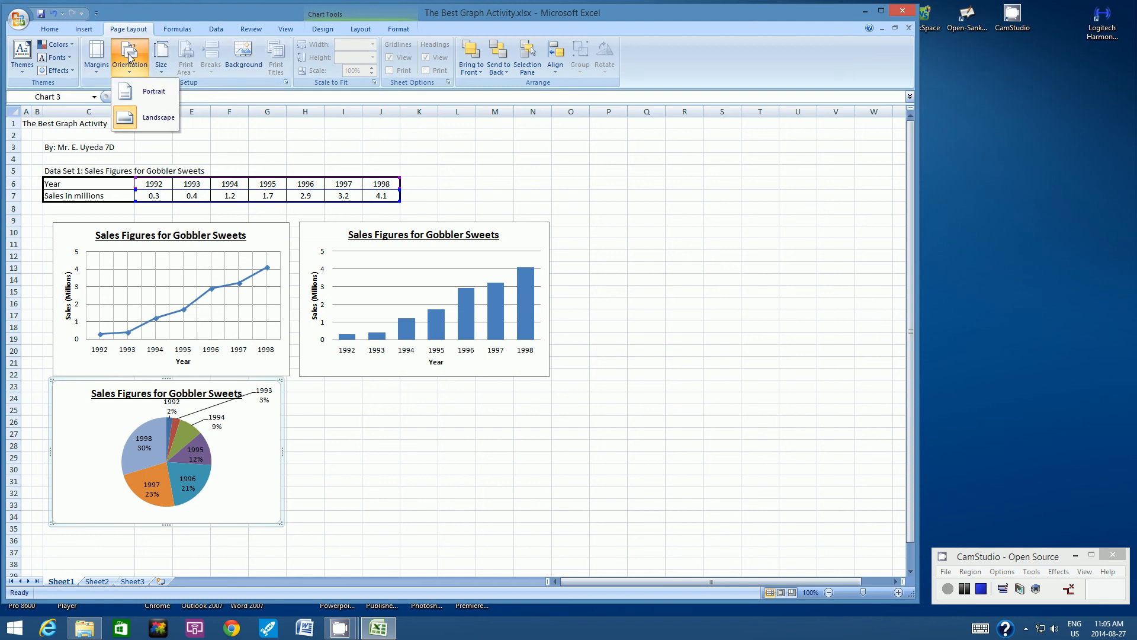
click(156, 120)
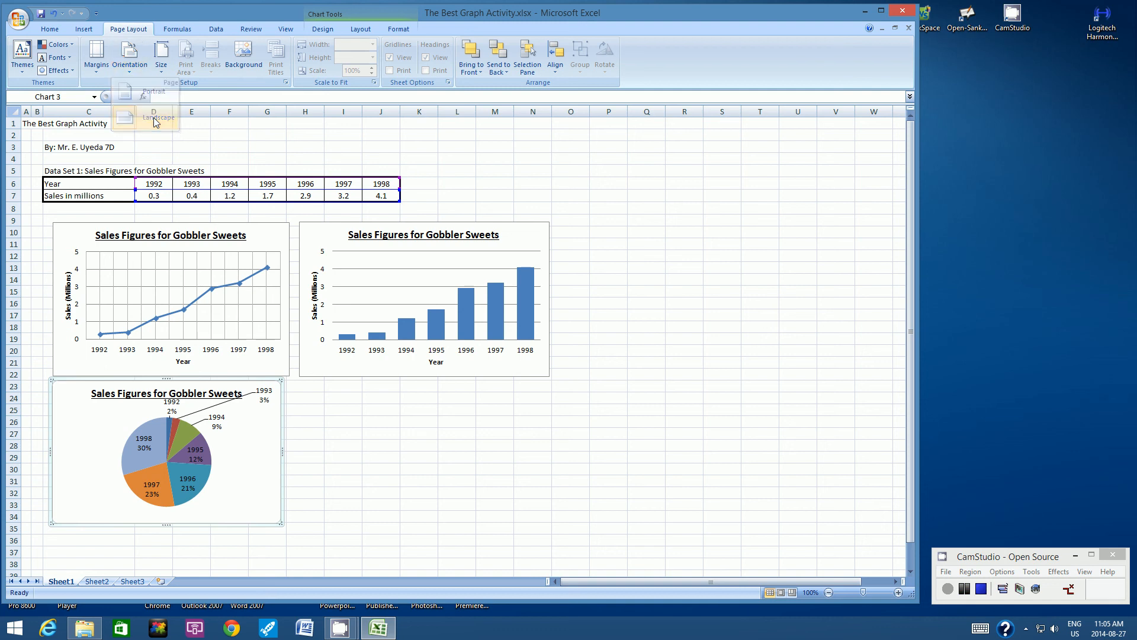
click(97, 58)
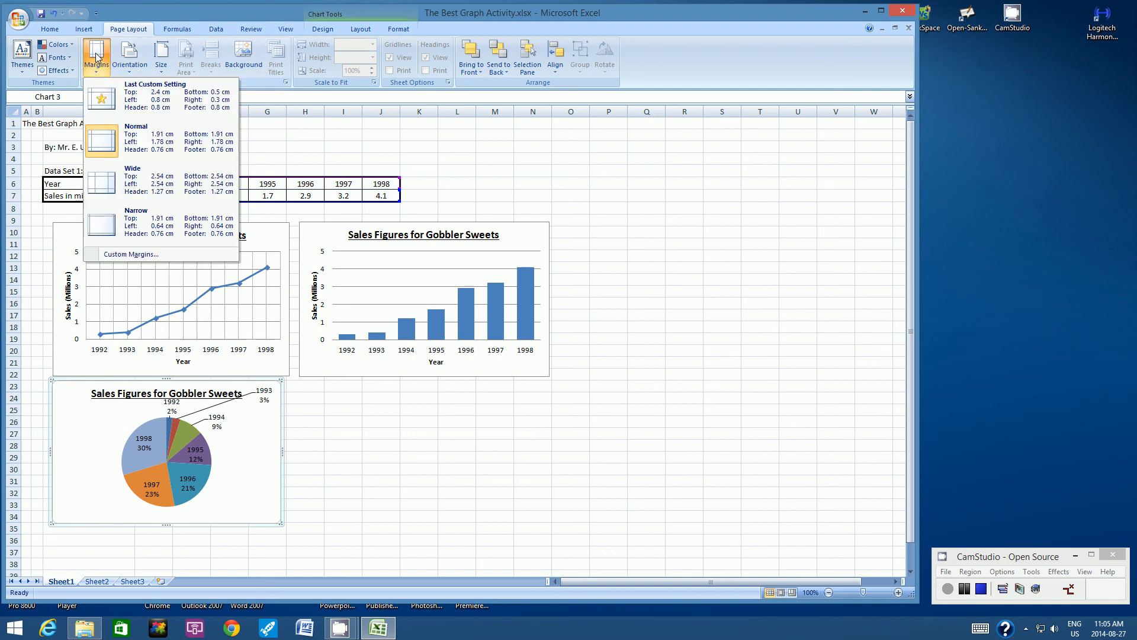
click(160, 220)
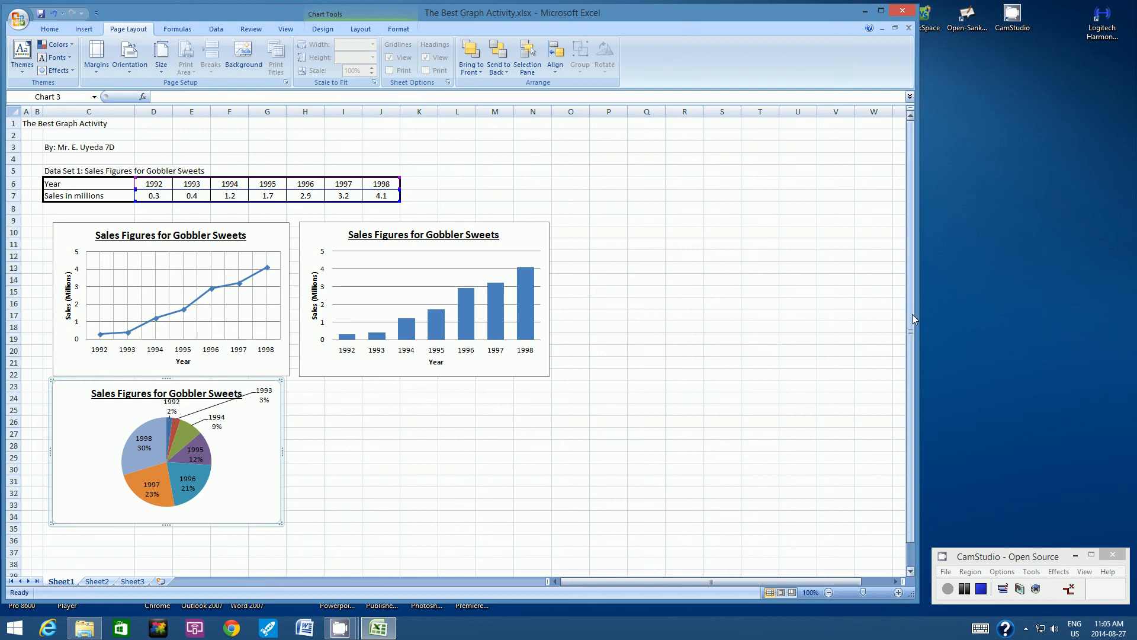
- Enter the question "Which Graph is best suited for this data set? Why?" in cell I24 beside the pie chart
drag(915, 318, 914, 343)
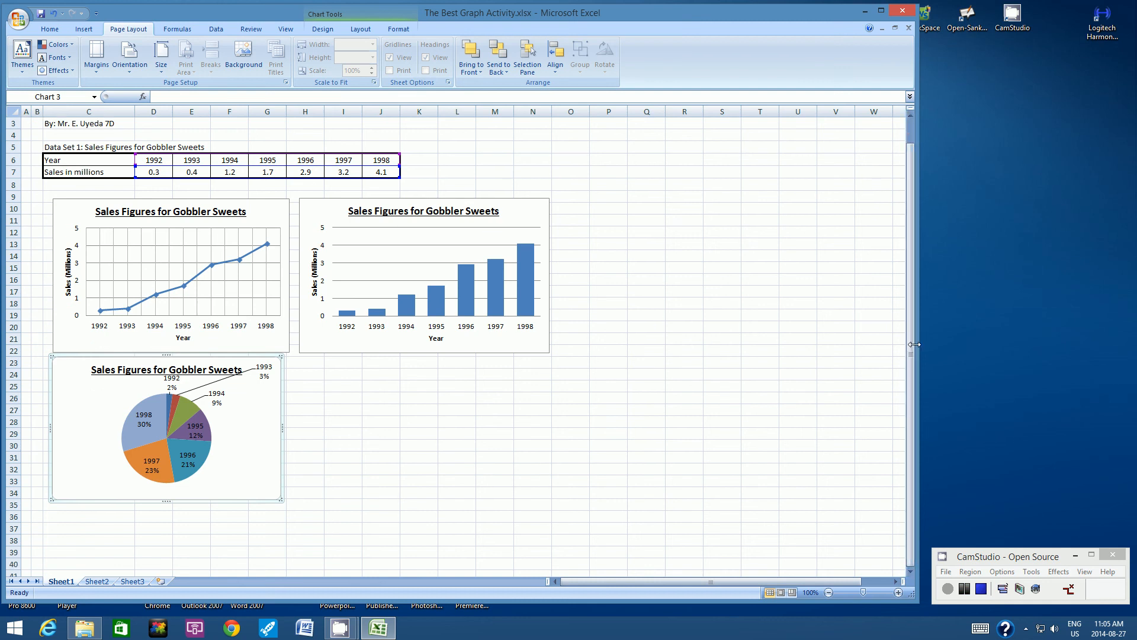
click(331, 374)
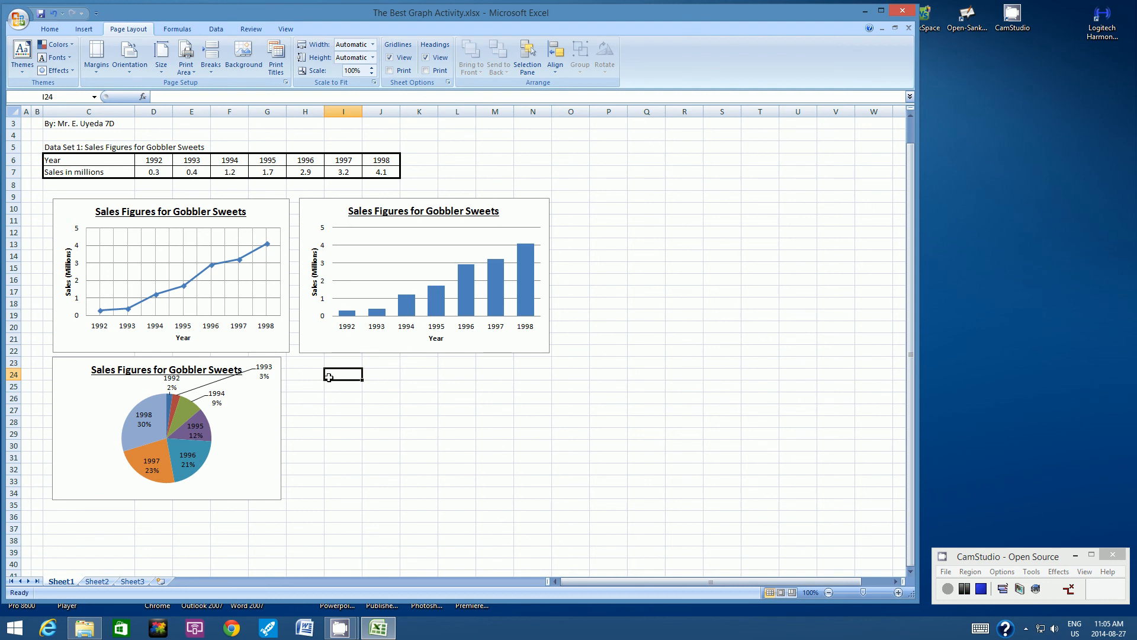
text(Which Graph)
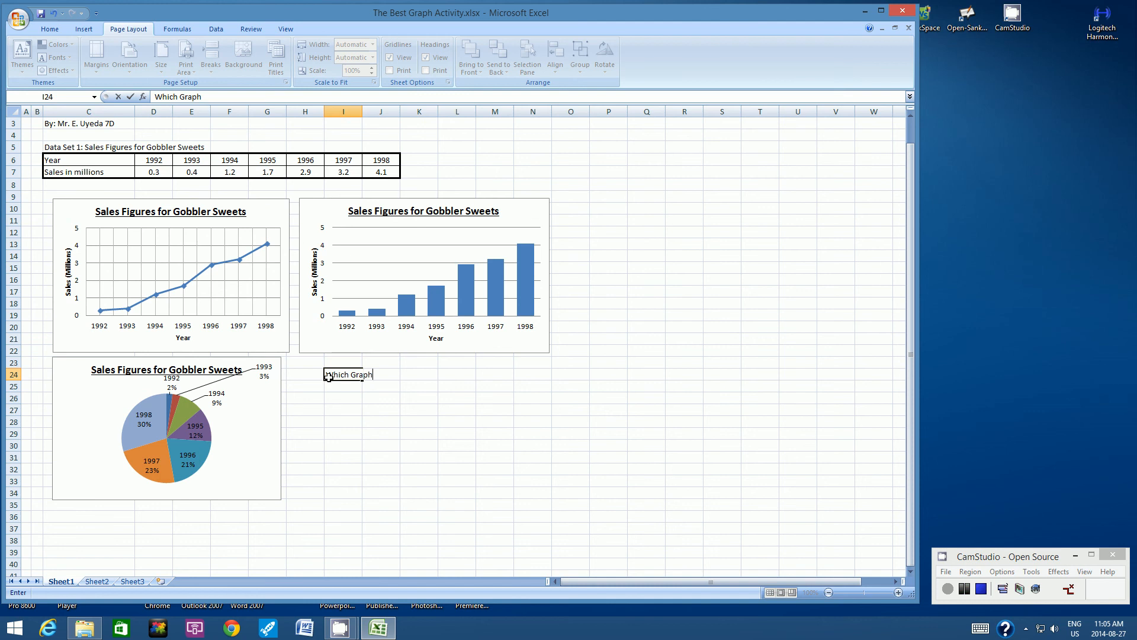
text( is best suited for this dat)
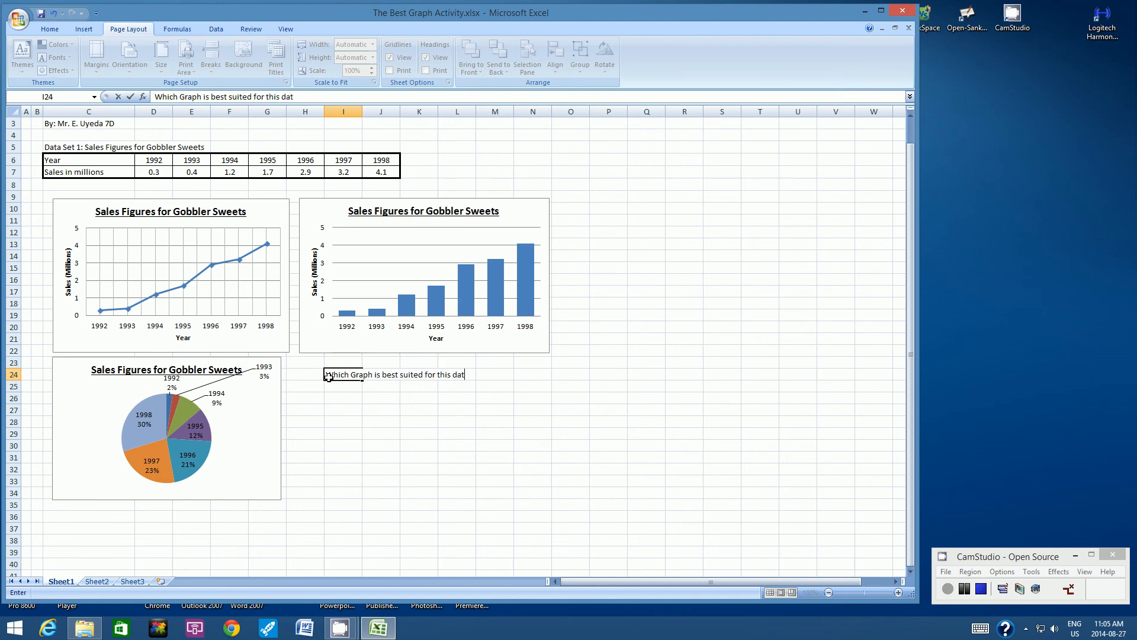
text(a set?  Why?)
click(340, 396)
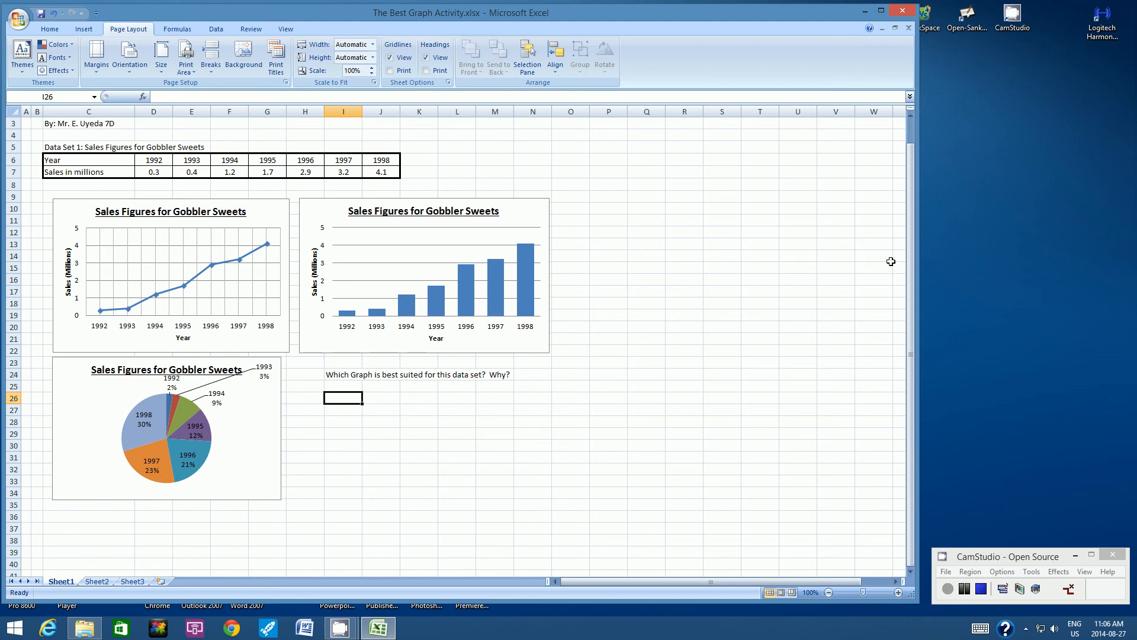
- Format the worksheet title in cell A1 as 14-point, bold and underlined
drag(910, 269, 911, 231)
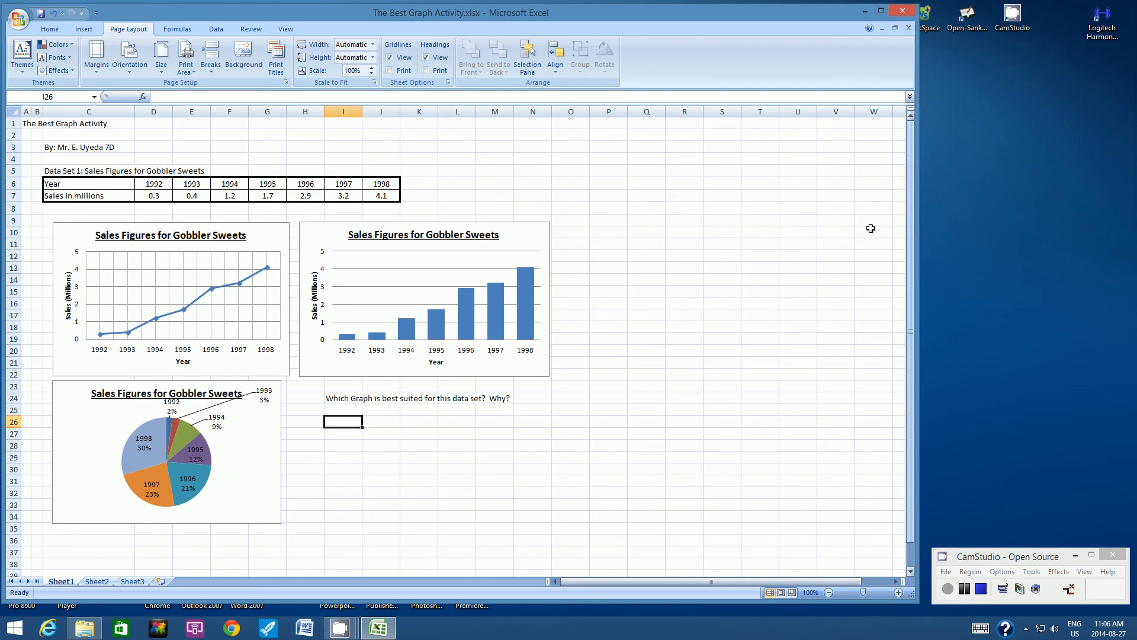
click(24, 124)
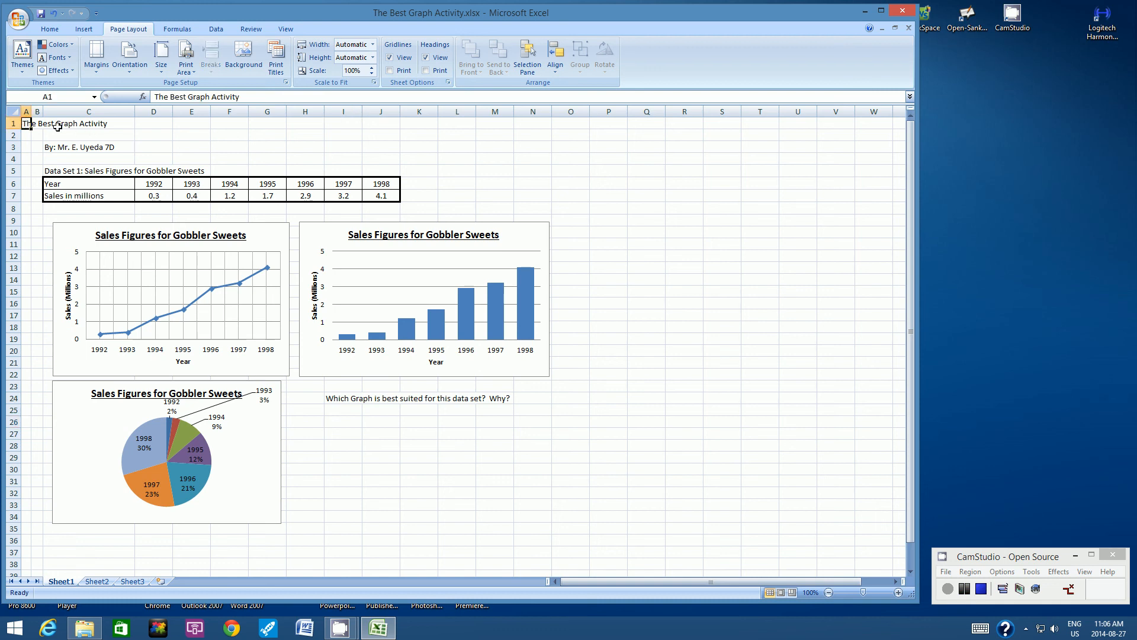
click(47, 31)
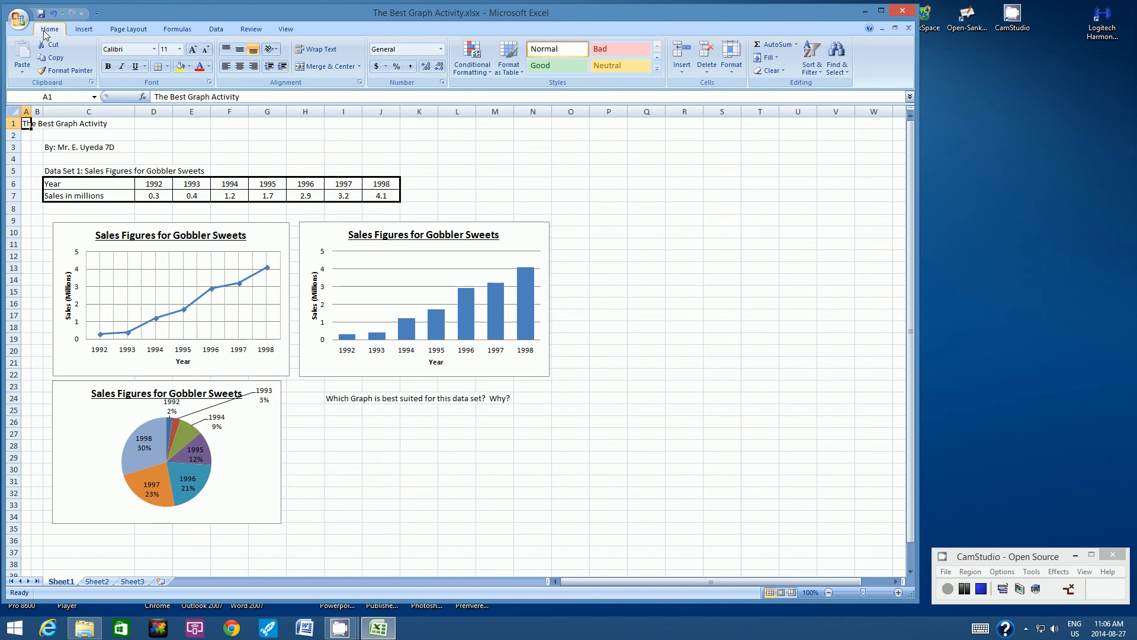
click(180, 51)
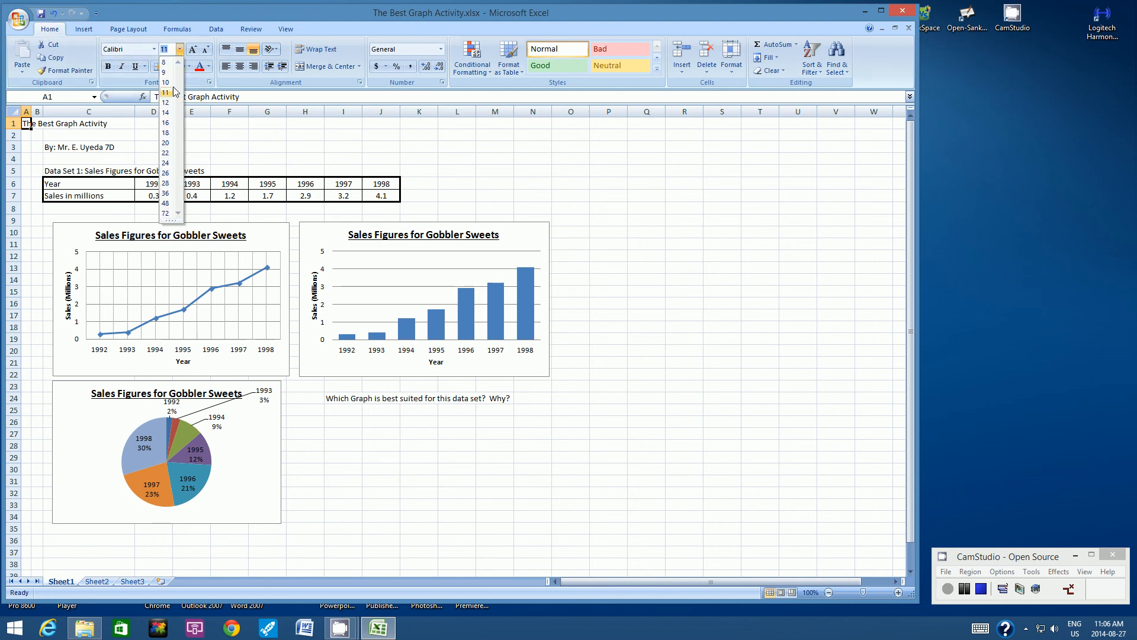
click(166, 113)
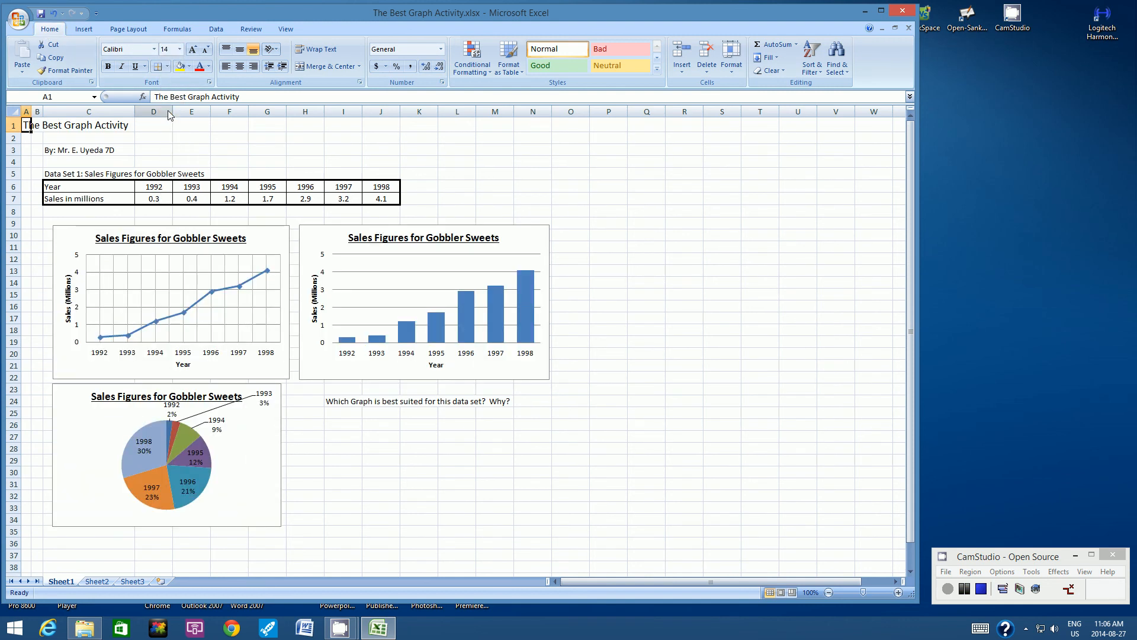
click(108, 68)
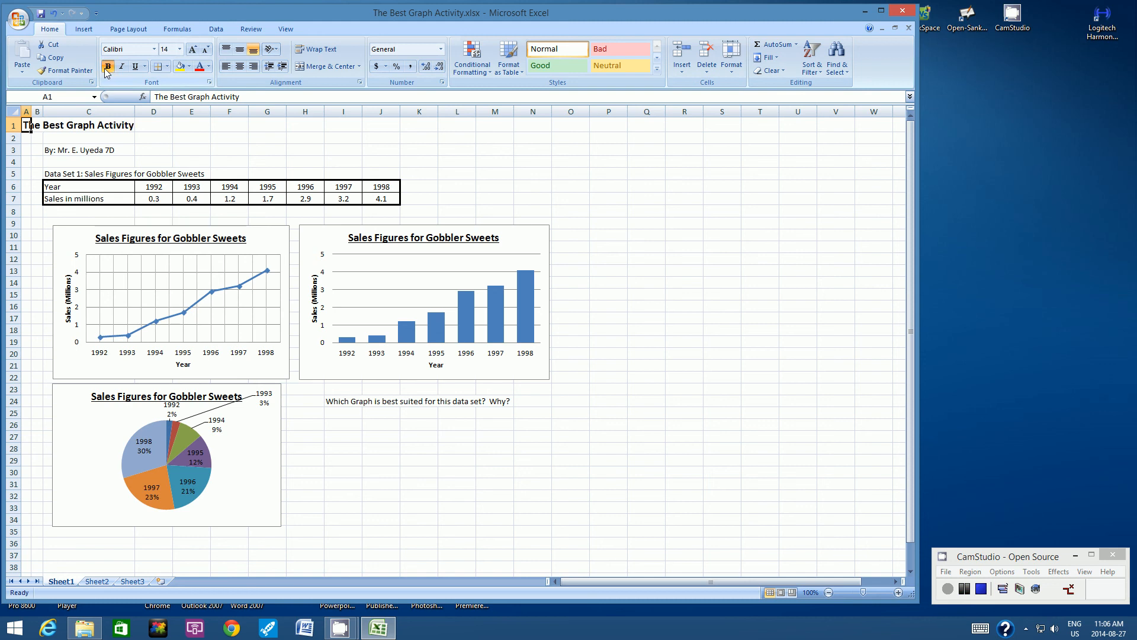
click(136, 67)
- Format the author line in cell C3 as 12-point italic
click(57, 151)
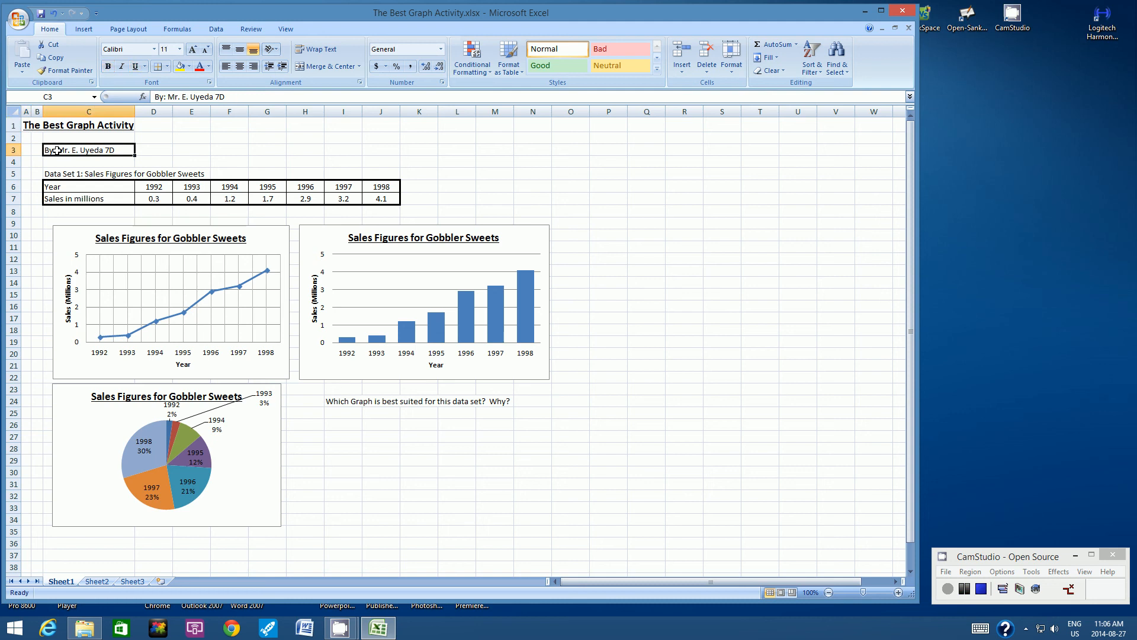
click(180, 51)
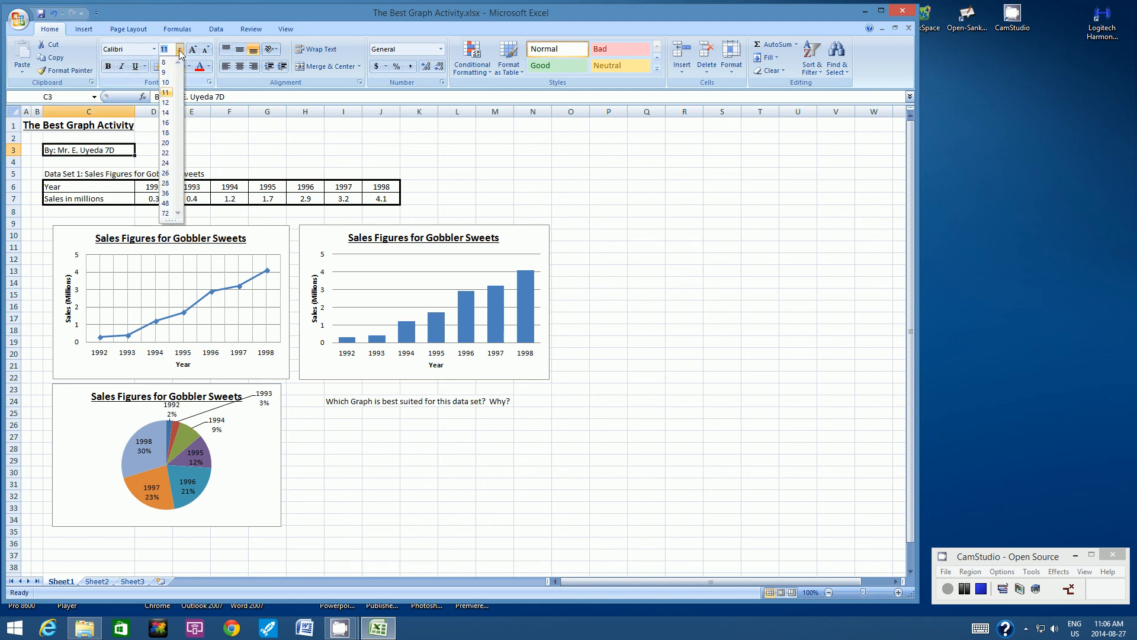
click(166, 103)
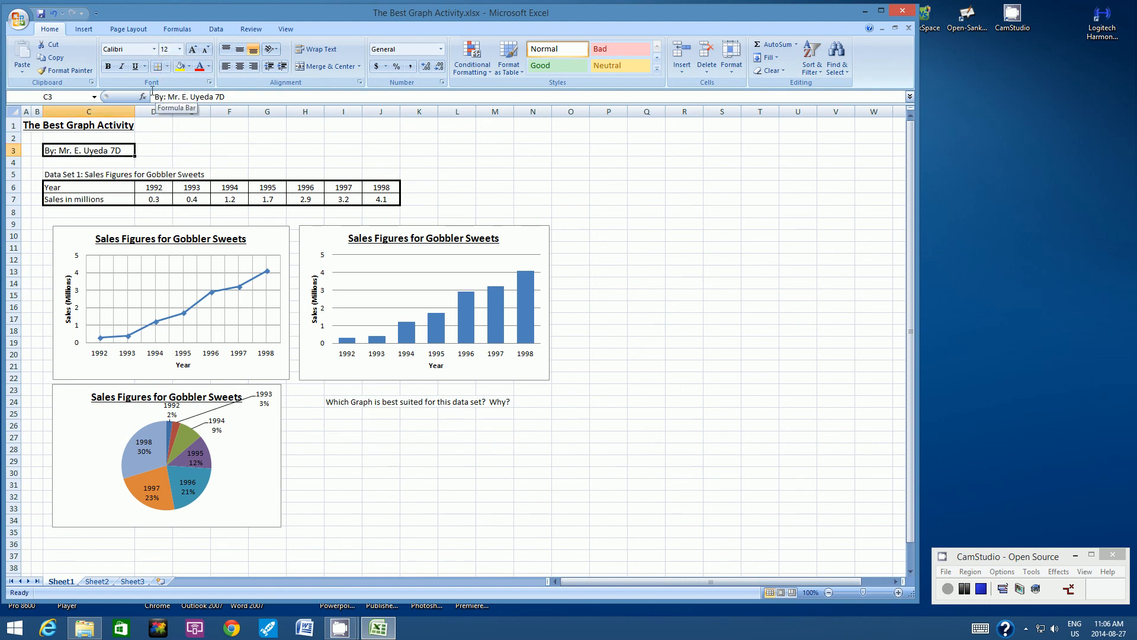
click(121, 67)
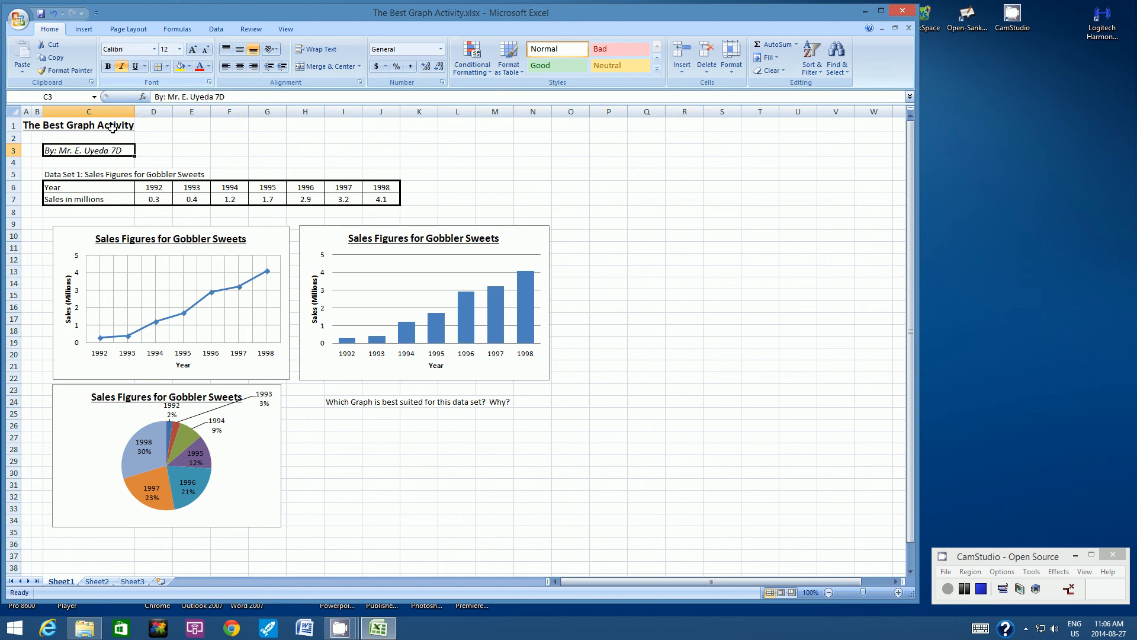
- Make the data set heading in cell C5 bold
click(54, 176)
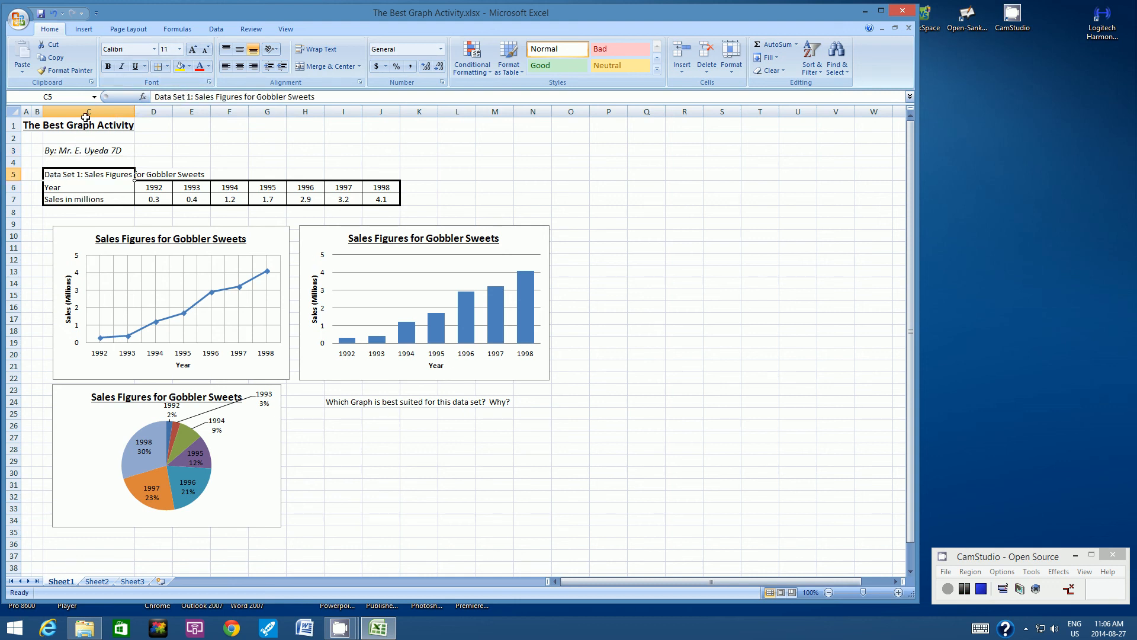
click(107, 66)
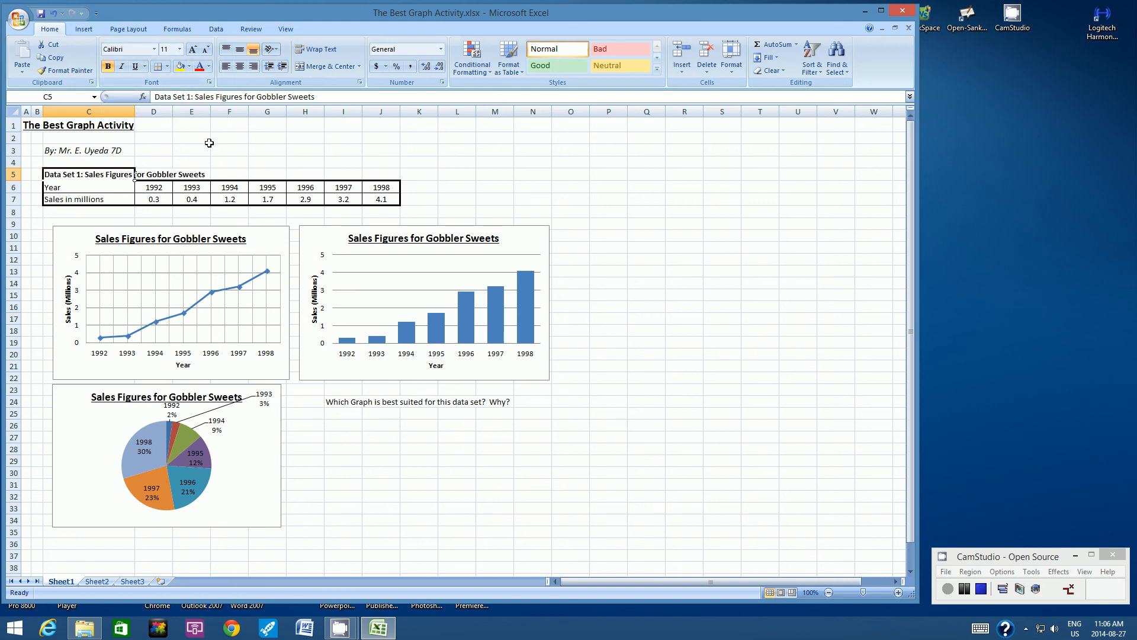
- Set the worksheet's page orientation to landscape
click(236, 151)
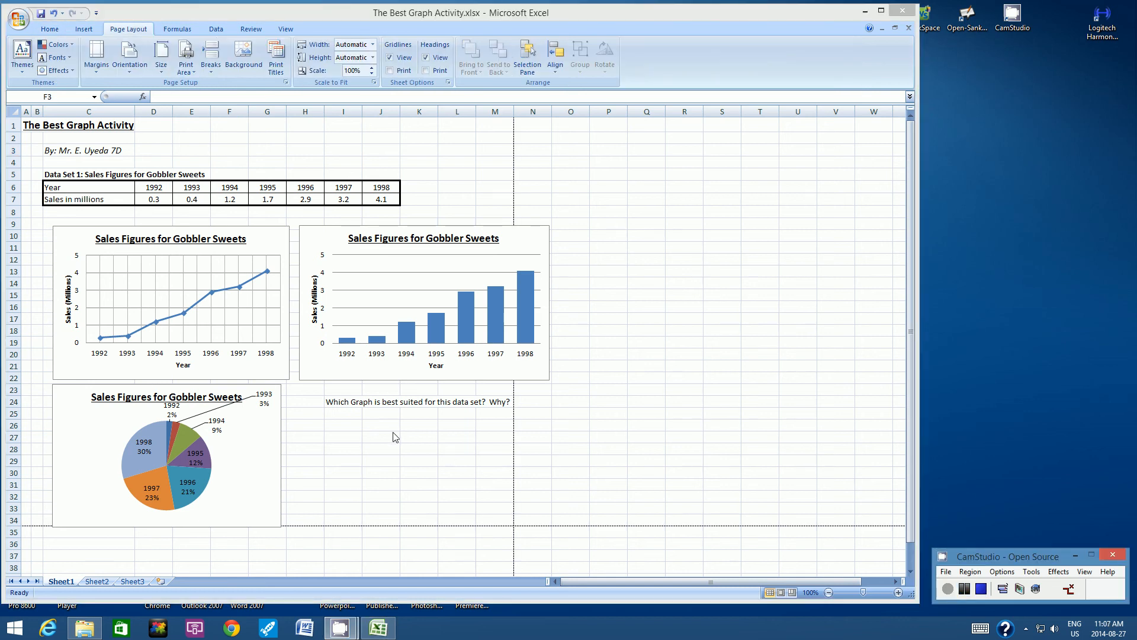
click(393, 433)
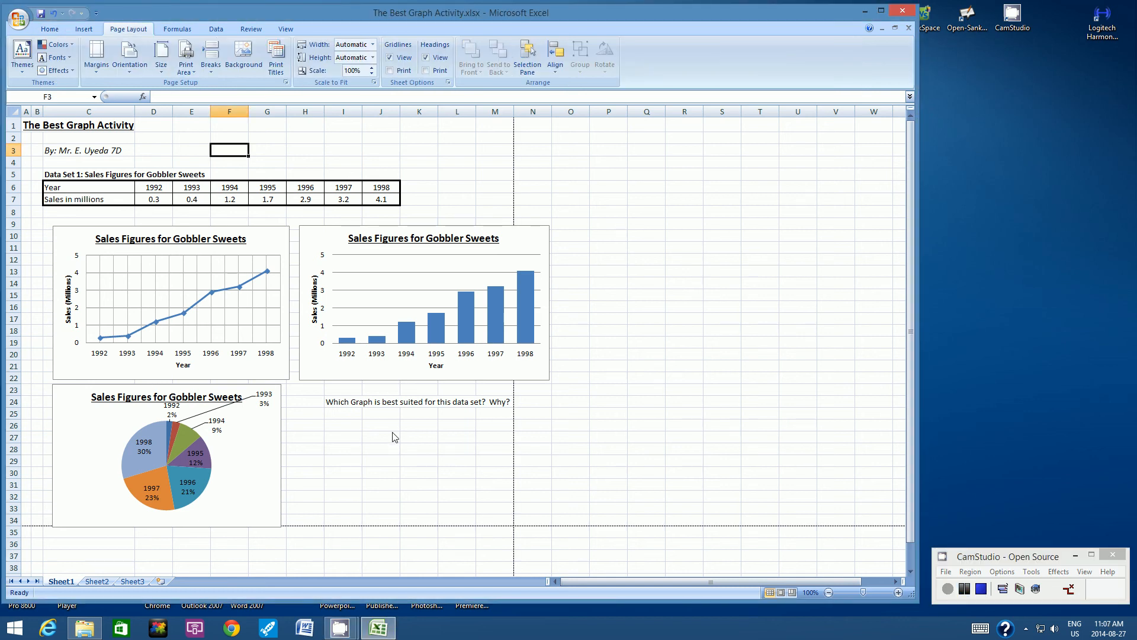
click(130, 64)
click(143, 114)
- Move the line, column and pie charts up and toward column A so they fit within the first page's break lines
click(51, 219)
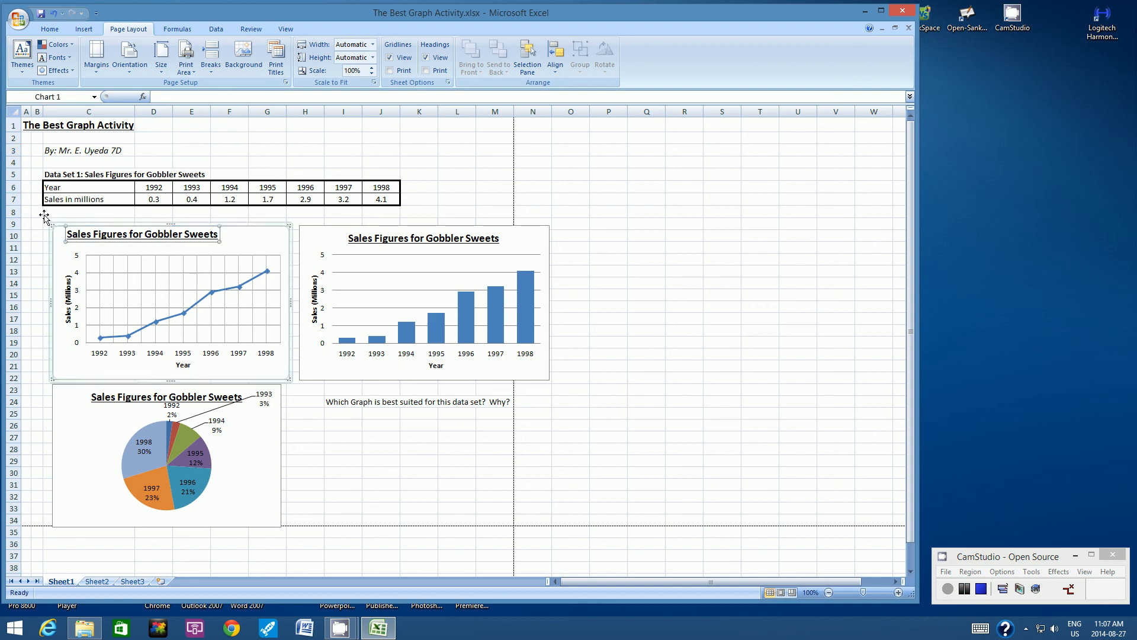
click(240, 239)
drag(259, 238, 227, 229)
drag(311, 231, 280, 220)
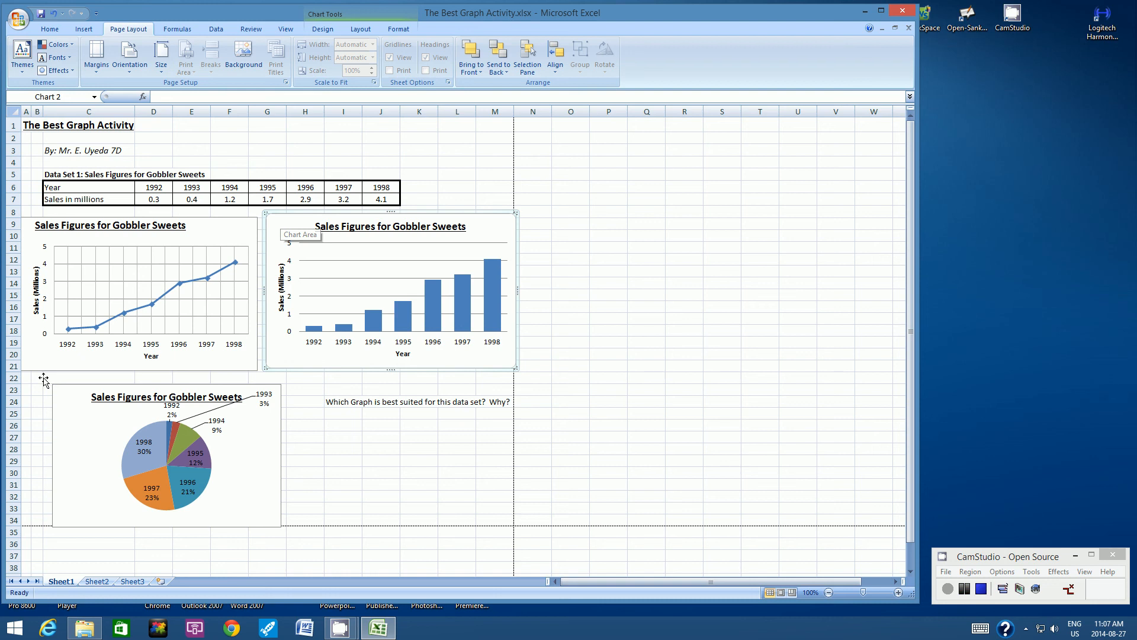
drag(74, 385, 44, 376)
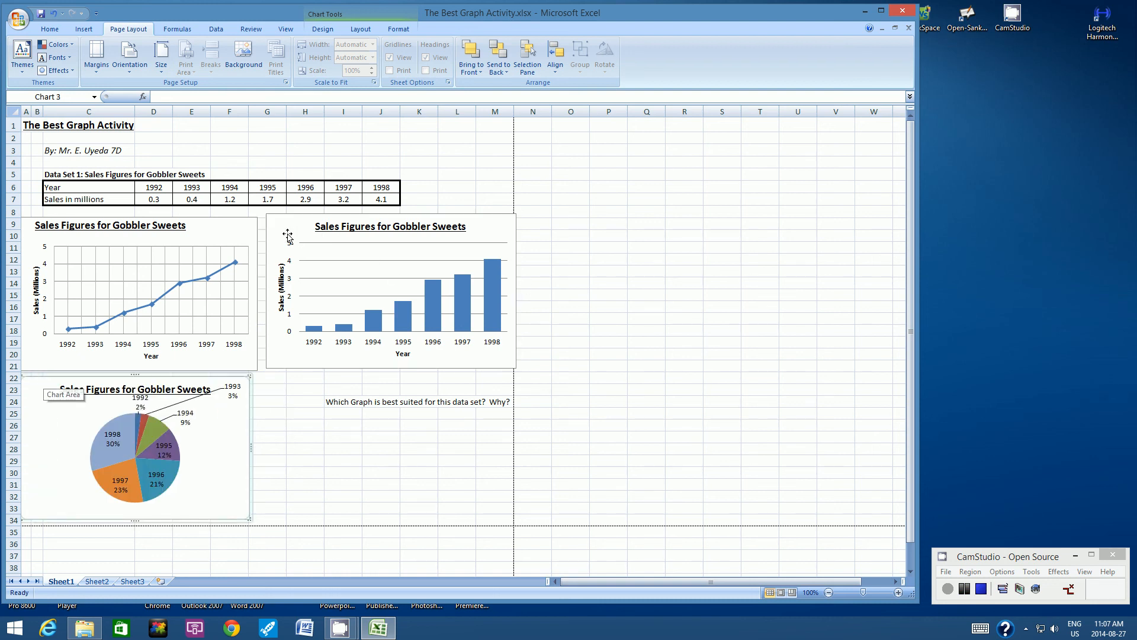
drag(291, 237, 282, 236)
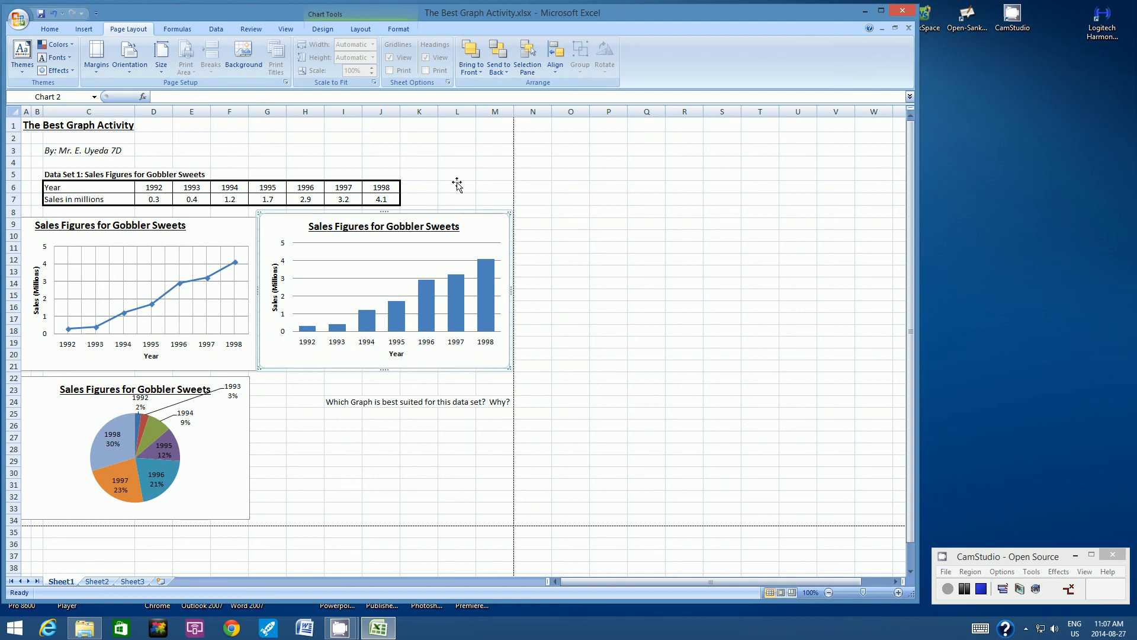
click(556, 161)
click(477, 160)
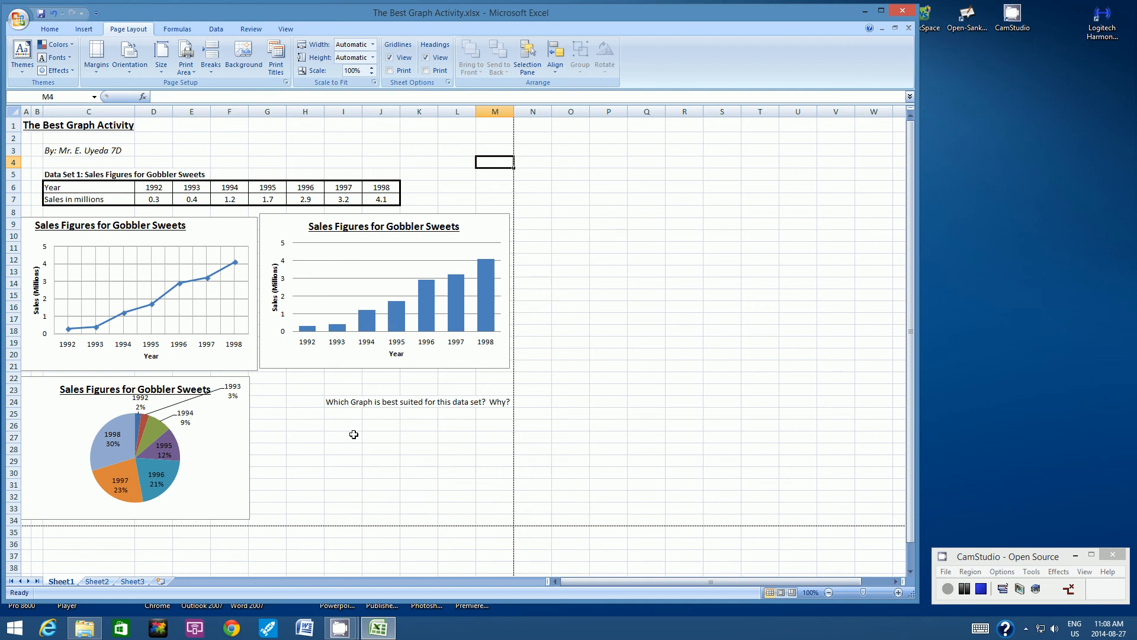
- Enter the title "The Best Graph Activity" in cell A35 and the author line with the author's name and class 7D in cell C37
click(26, 532)
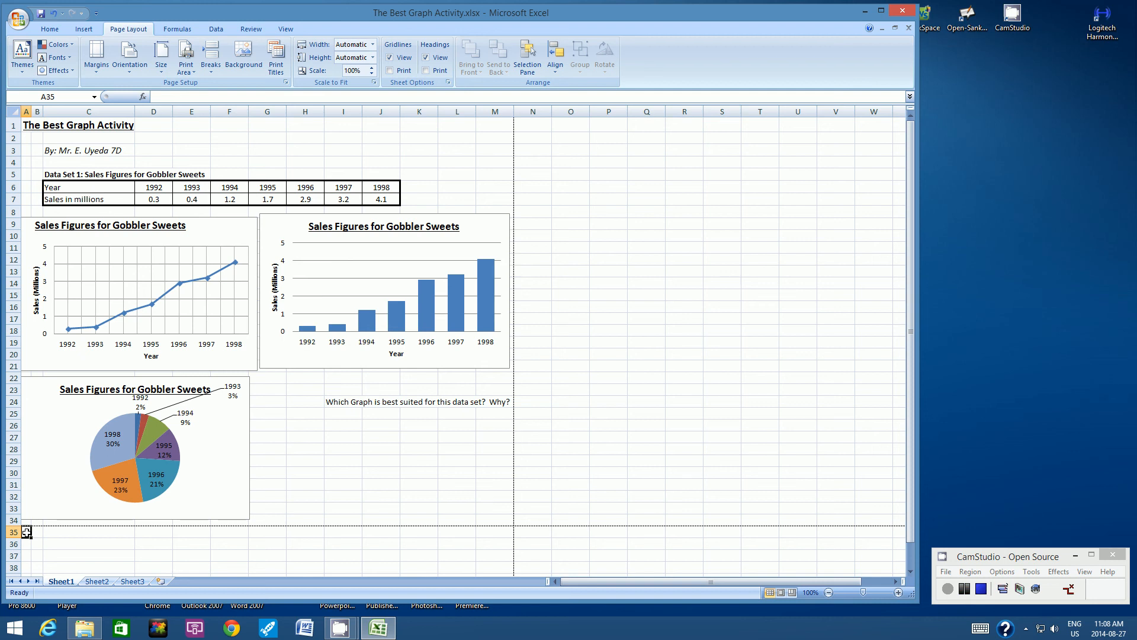
text(The Be)
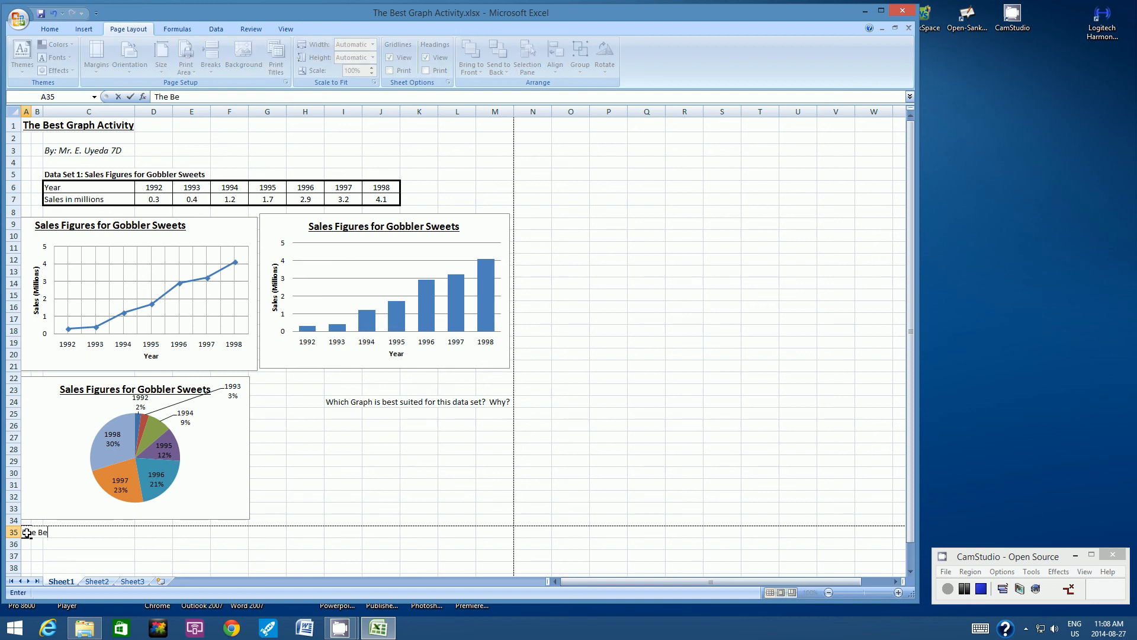
text(st Graph Activity)
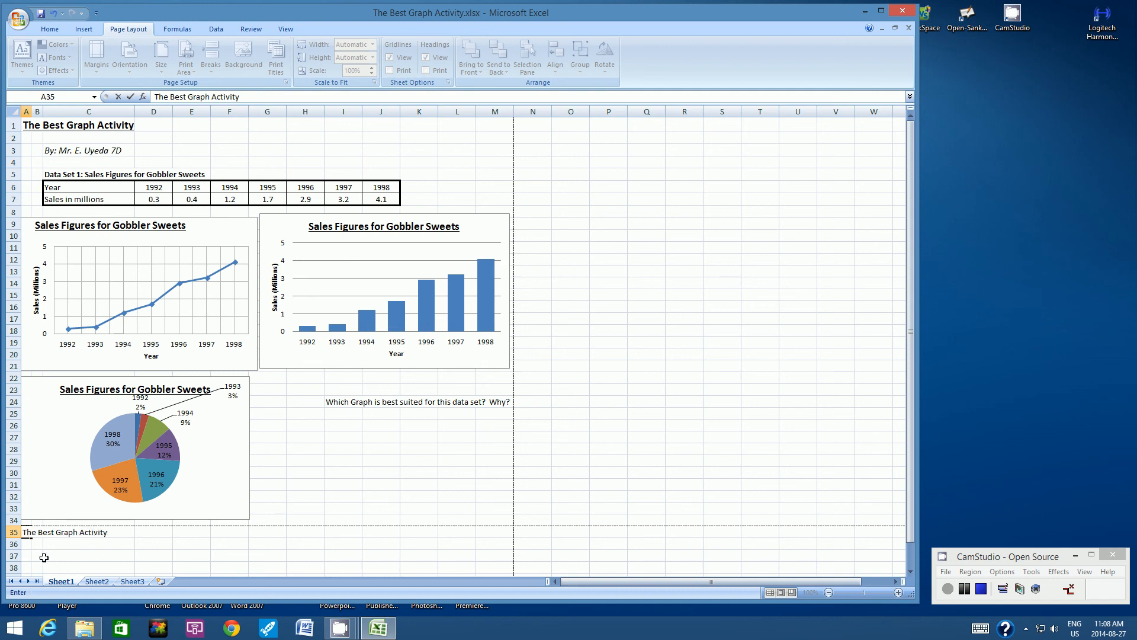
click(64, 554)
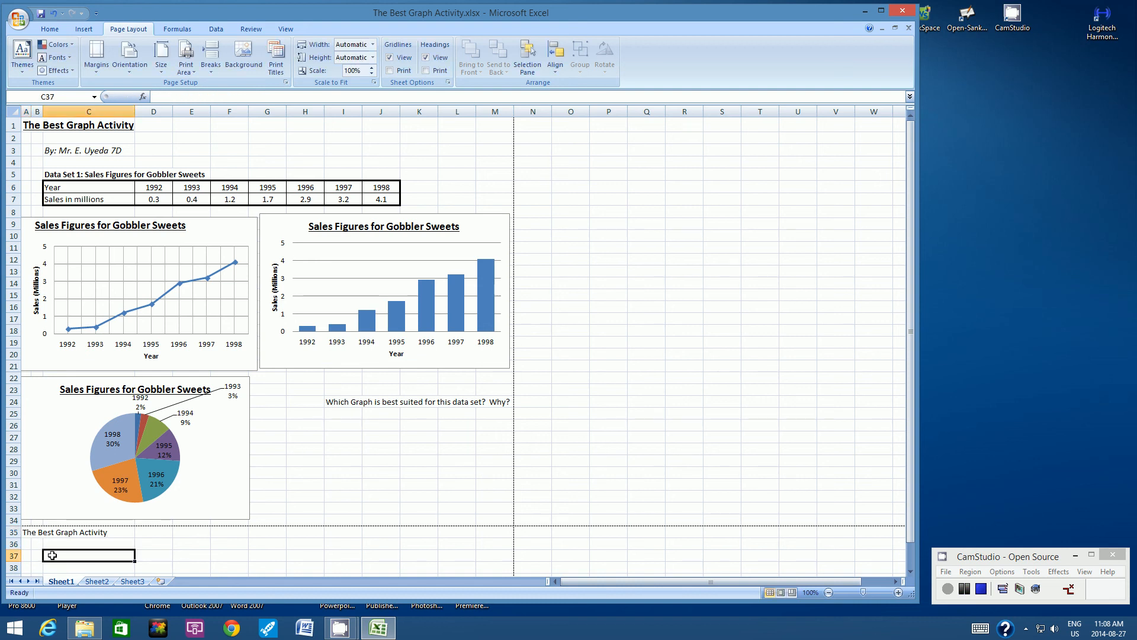
text(By: Mr. E. Uyeda)
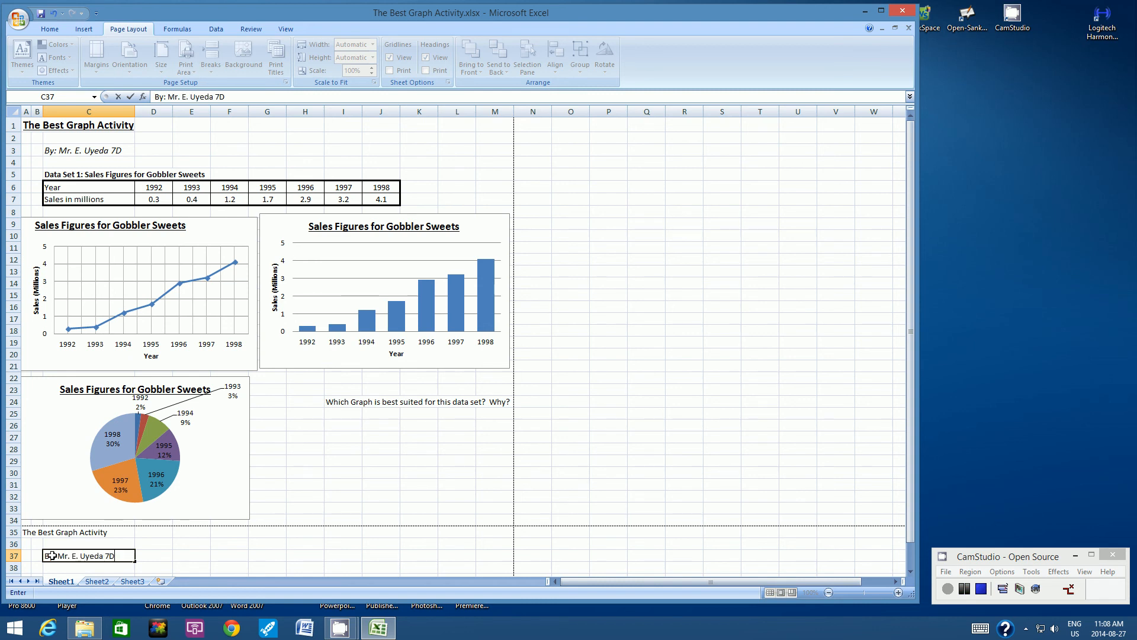
text( 7D)
- Enter the second data set's heading text "Data Set 2" in cell C39
scroll(81, 553, down, 1)
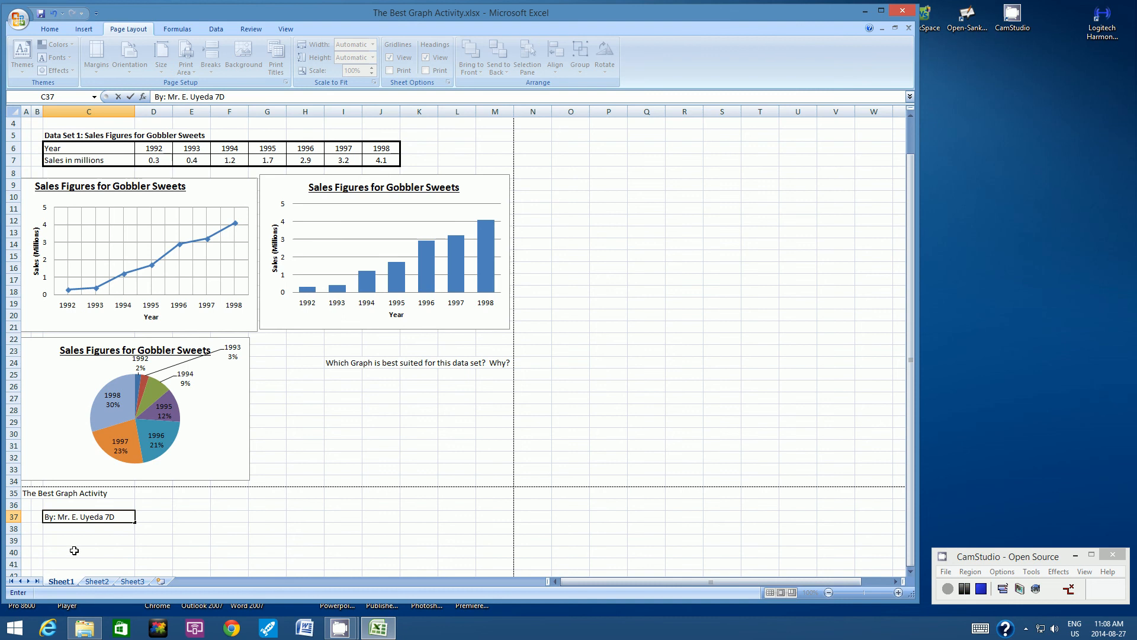
click(65, 542)
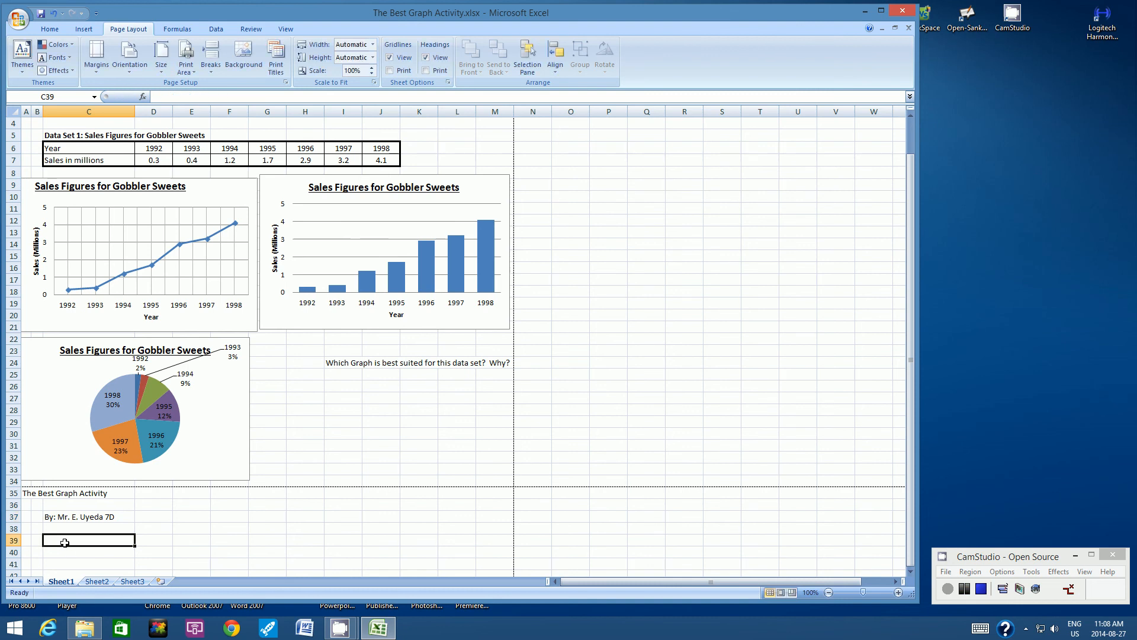
text(Data Set 2)
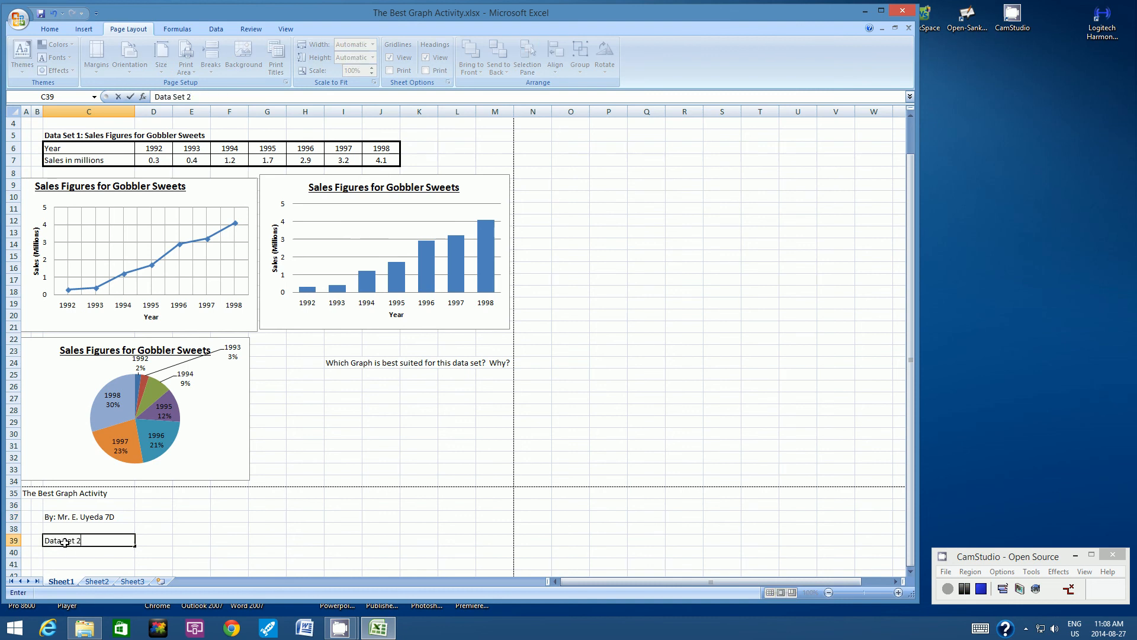